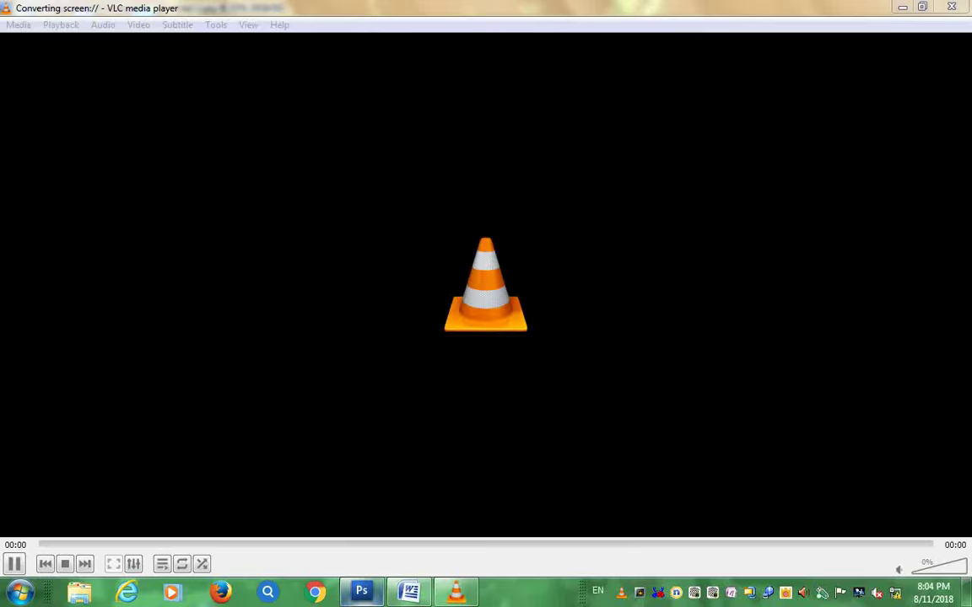
Step: Bring the finished Untitled-1.jpg composite into view in Photoshop as the target result
{"action": "key", "text": "alt+Tab"}
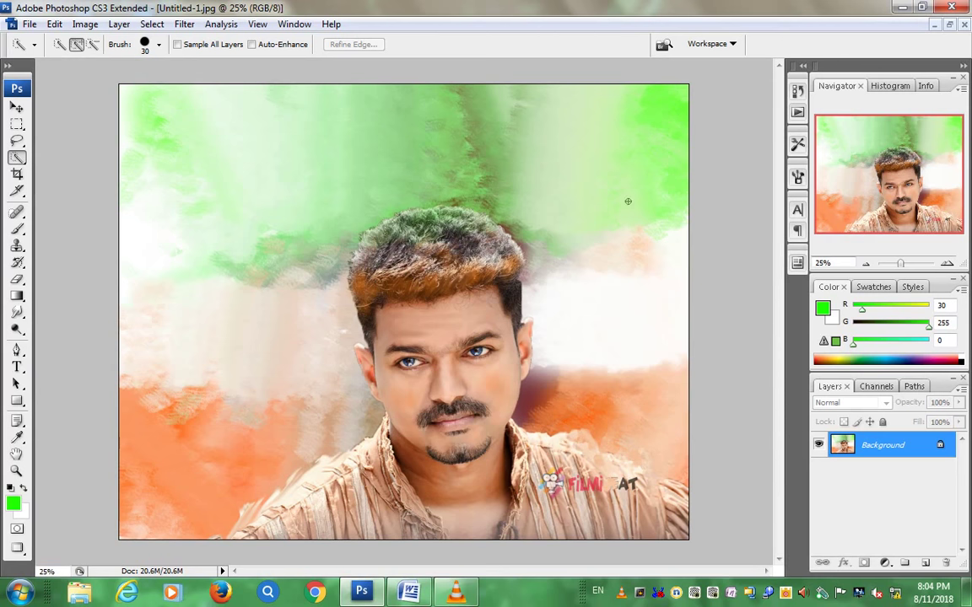
Step: Add '2. Quick selection tool' to the Word notes, then return to Photoshop
{"action": "left_click", "coordinate": [409, 593]}
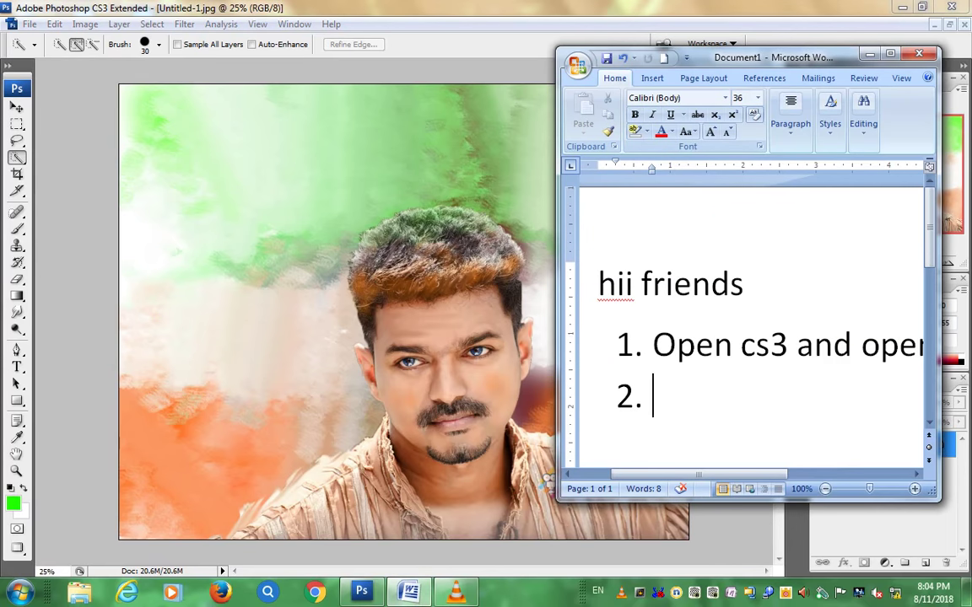
{"action": "key", "text": "BackSpace"}
{"action": "key", "text": "BackSpace"}
{"action": "key", "text": "Return"}
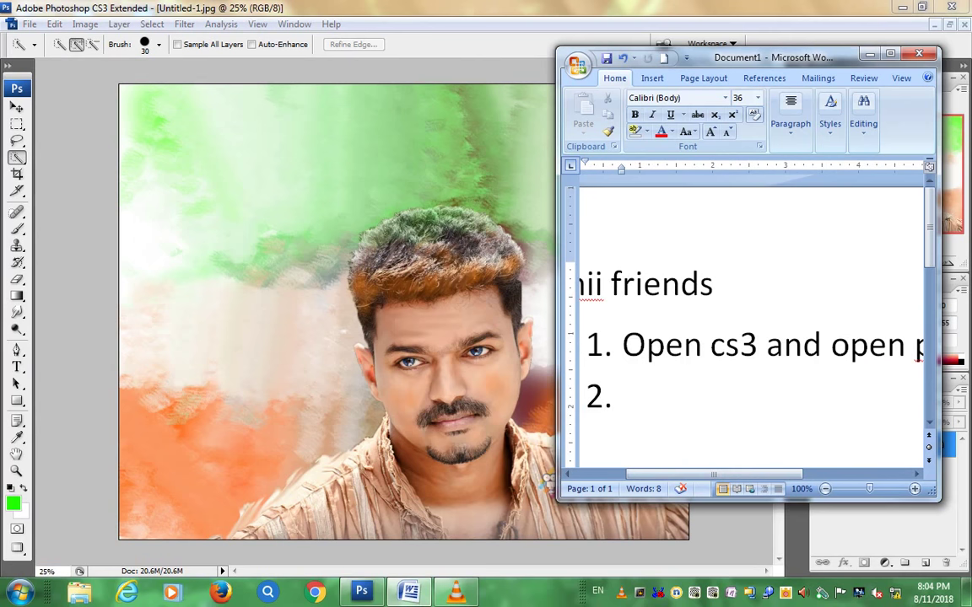
{"action": "type", "text": "Q"}
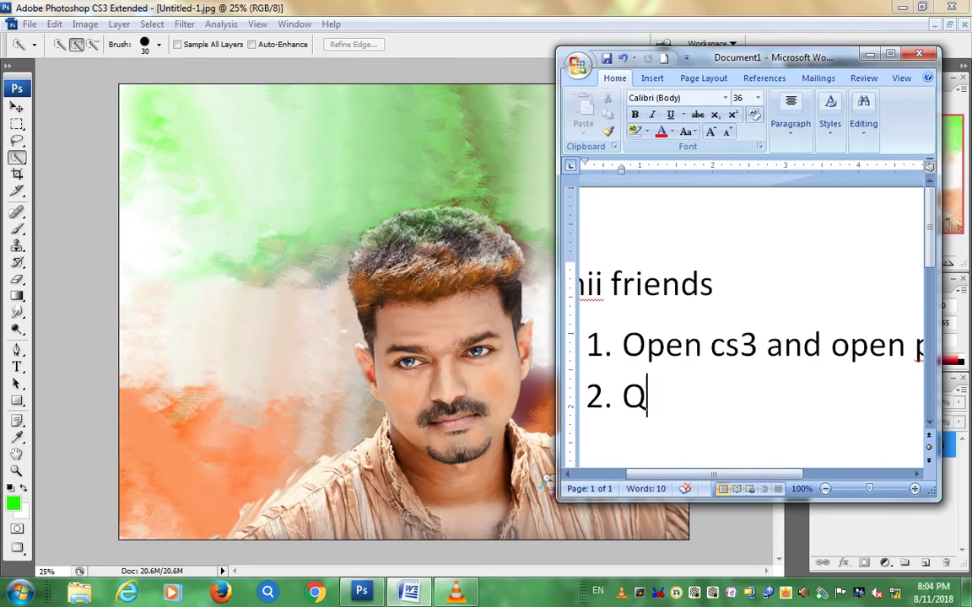
{"action": "type", "text": "i"}
{"action": "key", "text": "BackSpace"}
{"action": "type", "text": "uic"}
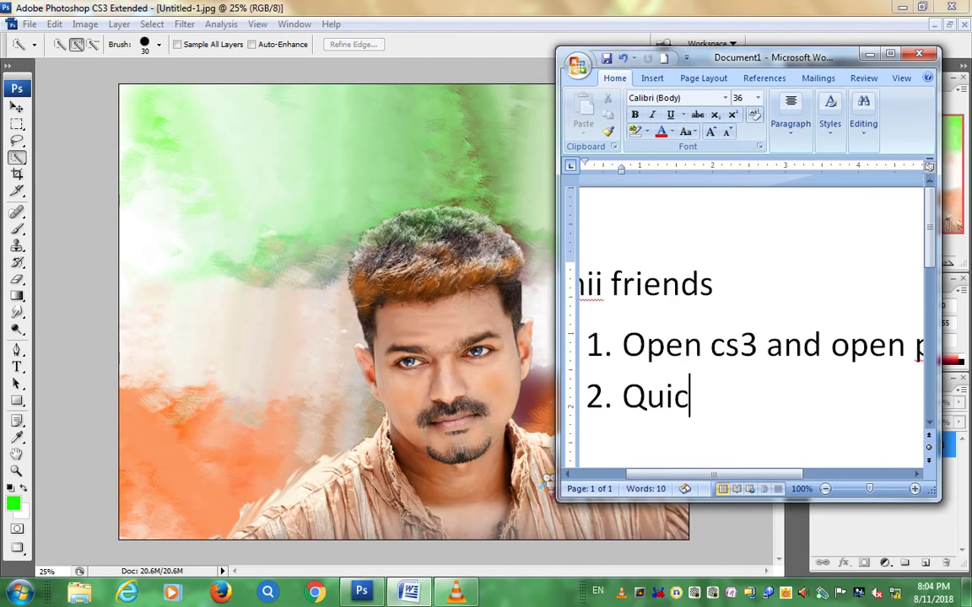
{"action": "type", "text": "kd"}
{"action": "key", "text": "BackSpace"}
{"action": "type", "text": "e"}
{"action": "key", "text": "BackSpace"}
{"action": "type", "text": "se"}
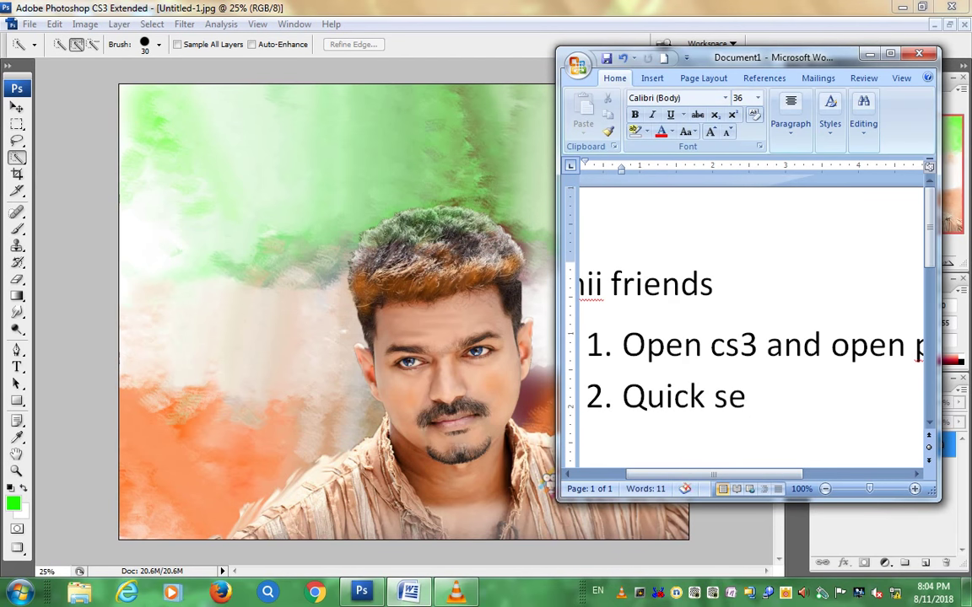
{"action": "type", "text": "le"}
{"action": "type", "text": "ction "}
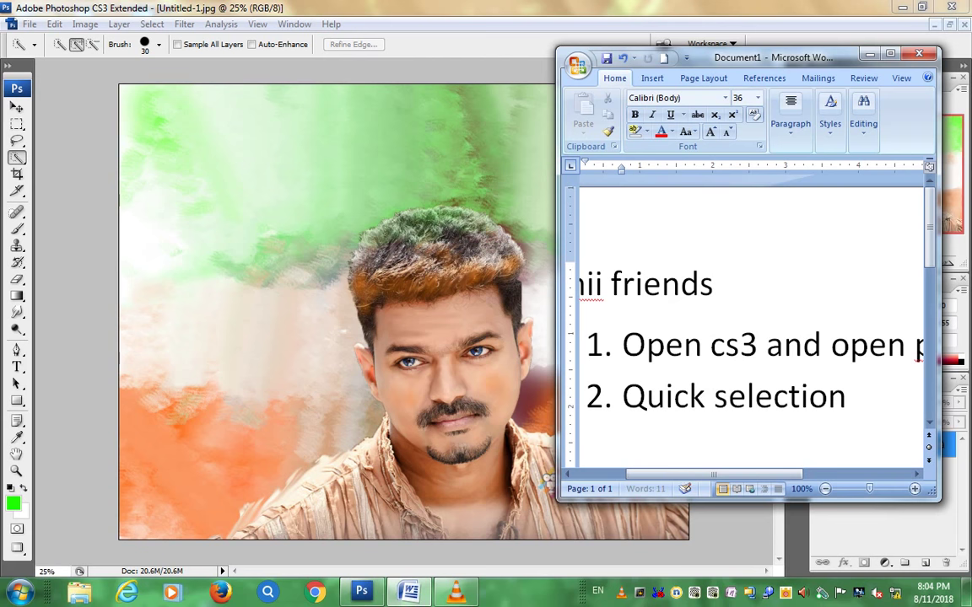
{"action": "type", "text": "too"}
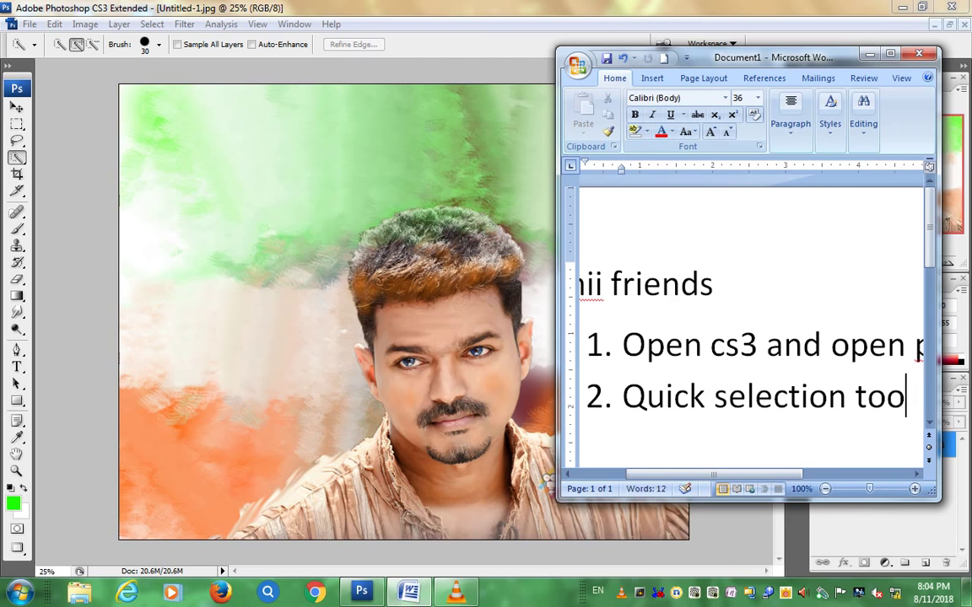
{"action": "type", "text": "l"}
{"action": "key", "text": "alt+Tab"}
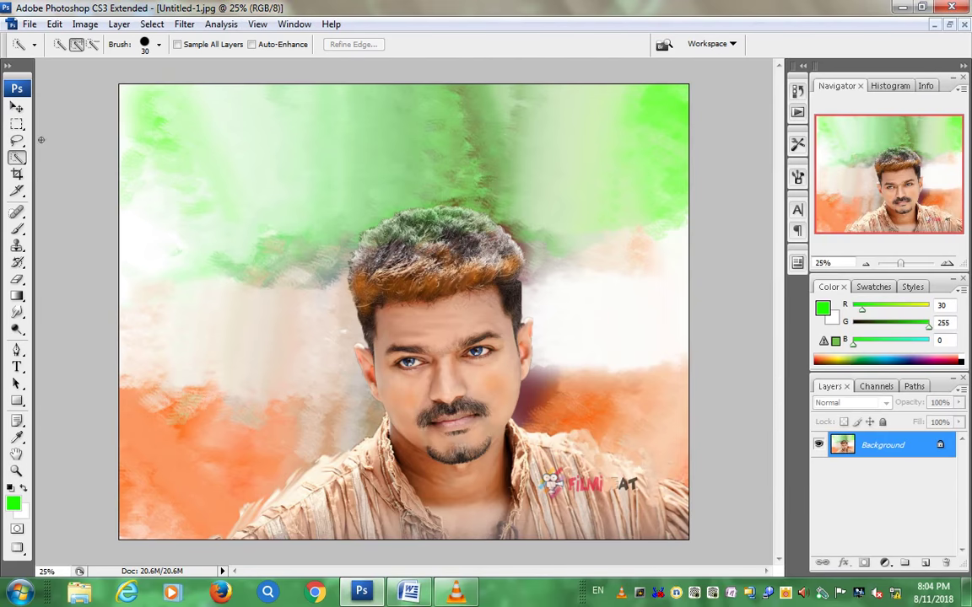
Step: Open the vijay-tamil-actor.jpg photo with the Quick Selection Tool active
{"action": "right_click", "coordinate": [16, 157]}
{"action": "left_click", "coordinate": [89, 157]}
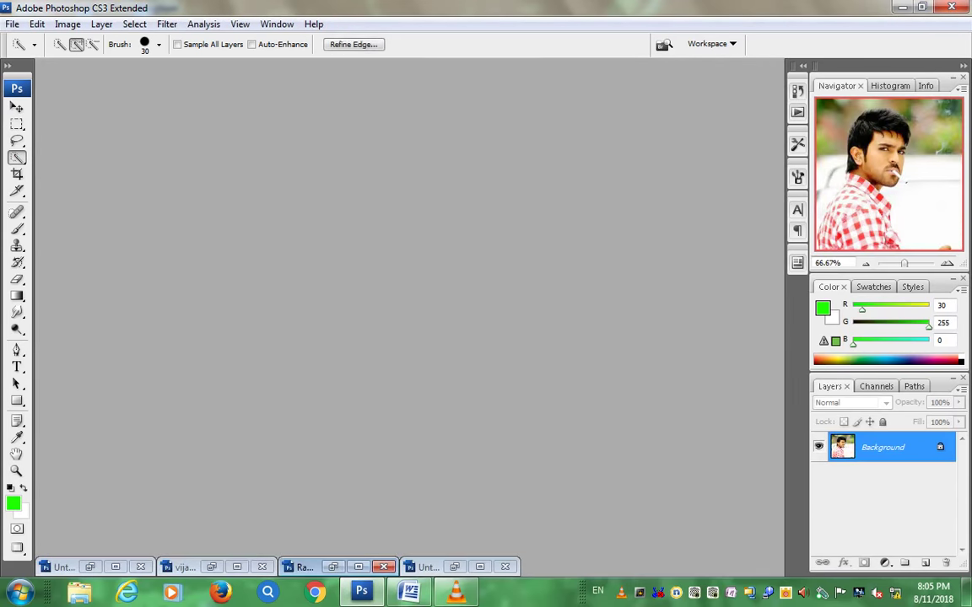
{"action": "left_click", "coordinate": [237, 567]}
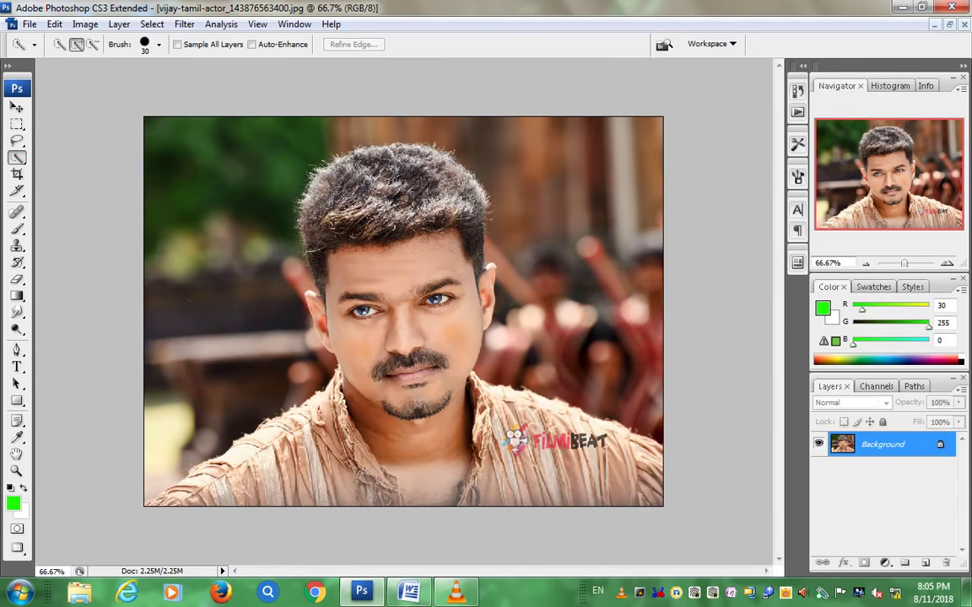
{"action": "right_click", "coordinate": [16, 157]}
{"action": "left_click", "coordinate": [79, 155]}
Step: Quick-select the actor's face, neck and left shoulder
{"action": "left_click_drag", "start_coordinate": [366, 300], "coordinate": [244, 405]}
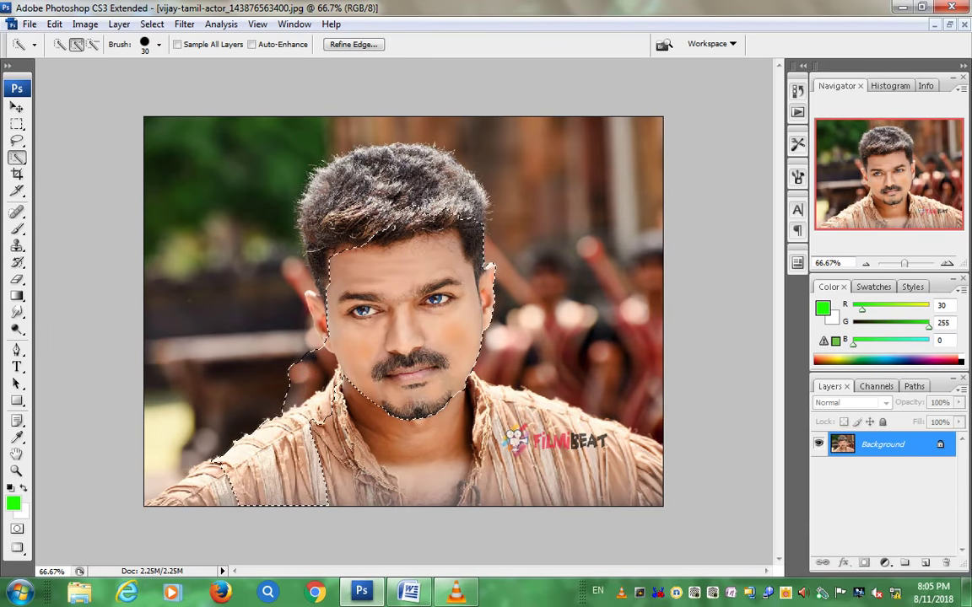
{"action": "key", "text": "alt"}
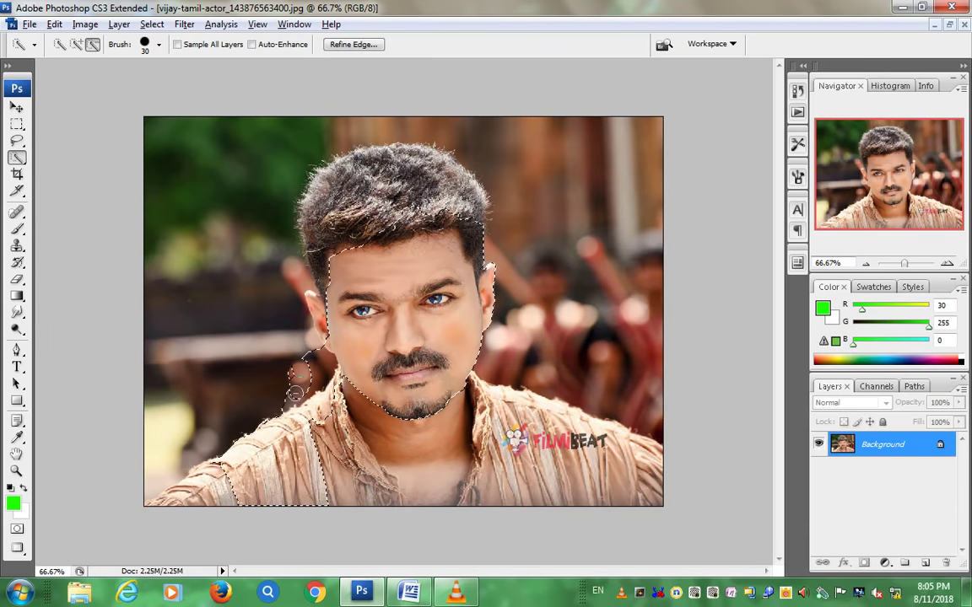
{"action": "left_click", "coordinate": [295, 394]}
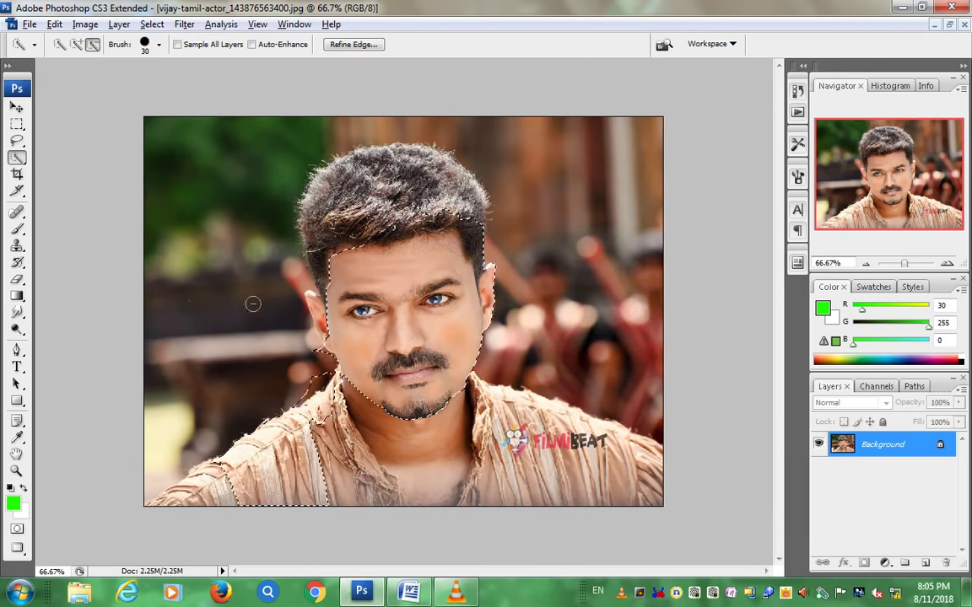
{"action": "key", "text": "ctrl+d"}
{"action": "key", "text": "c"}
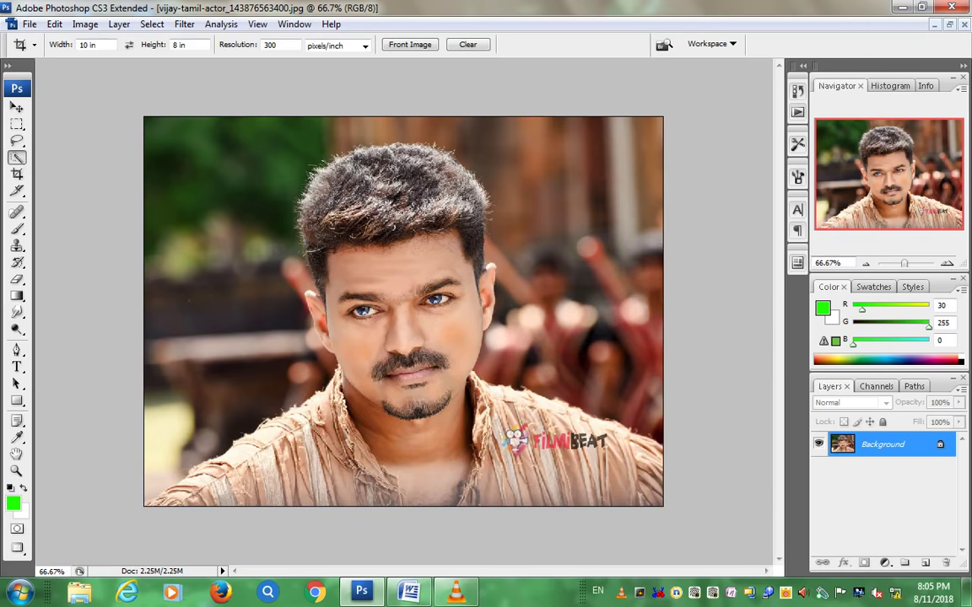
{"action": "key", "text": "ctrl+z"}
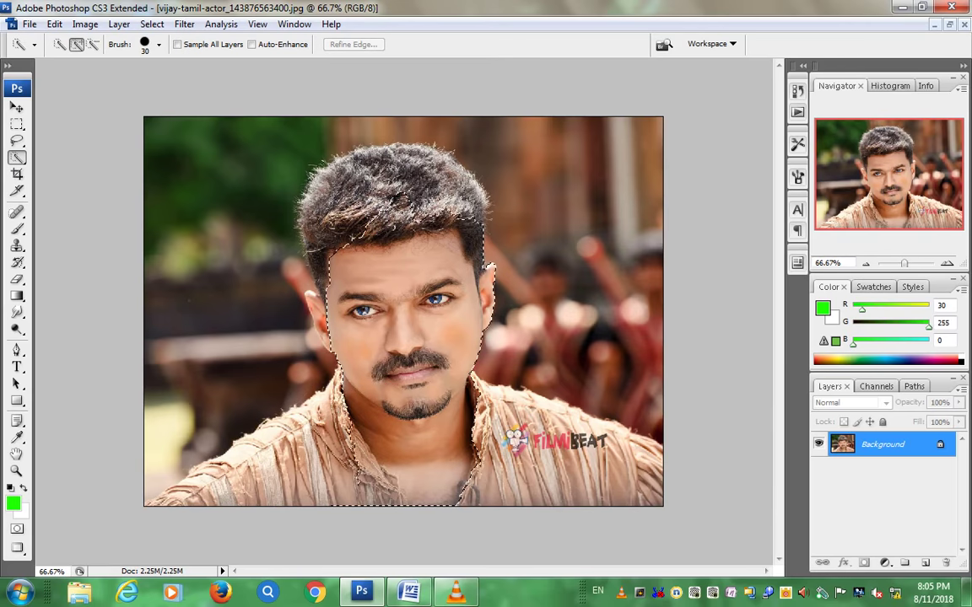
Step: Extend the selection across both shoulders, the shirt and hair, tidying the edge by the left ear
{"action": "mouse_move", "coordinate": [295, 400]}
{"action": "left_mouse_down"}
{"action": "mouse_move", "coordinate": [223, 437]}
{"action": "mouse_move", "coordinate": [434, 402]}
{"action": "mouse_move", "coordinate": [628, 473]}
{"action": "mouse_move", "coordinate": [591, 426]}
{"action": "mouse_move", "coordinate": [496, 396]}
{"action": "left_mouse_up"}
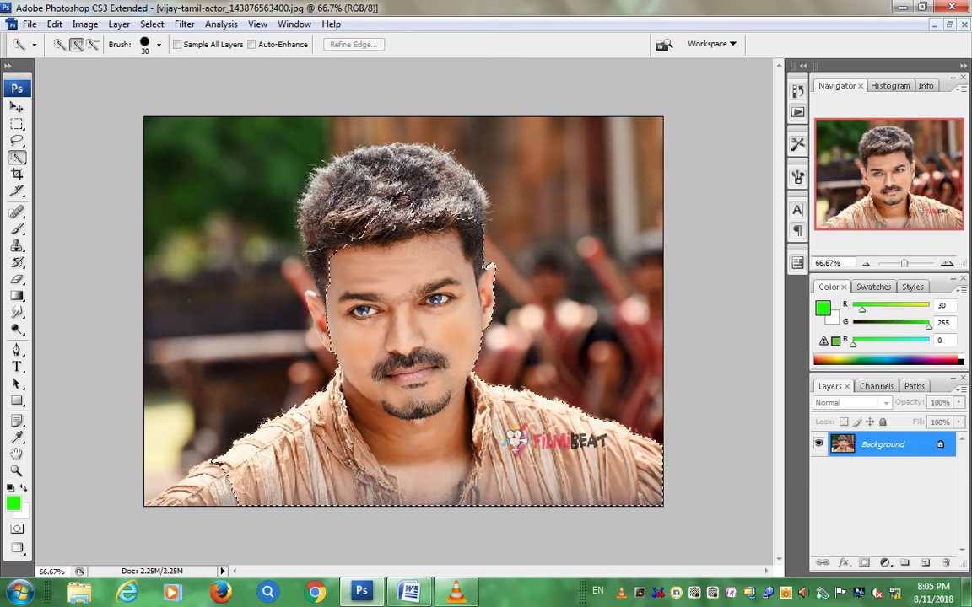
{"action": "left_click_drag", "start_coordinate": [240, 484], "coordinate": [142, 450]}
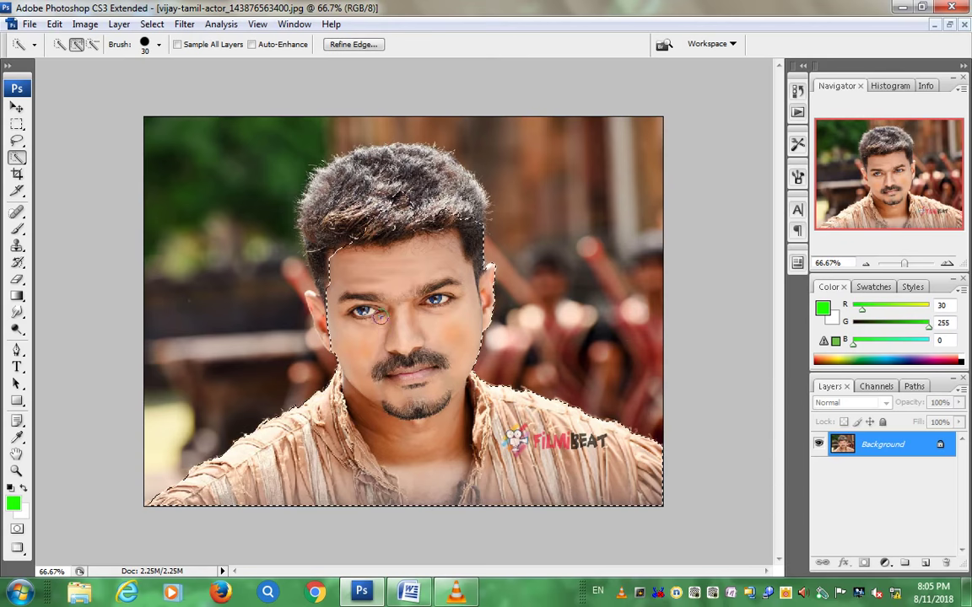
{"action": "left_click_drag", "start_coordinate": [325, 182], "coordinate": [422, 179]}
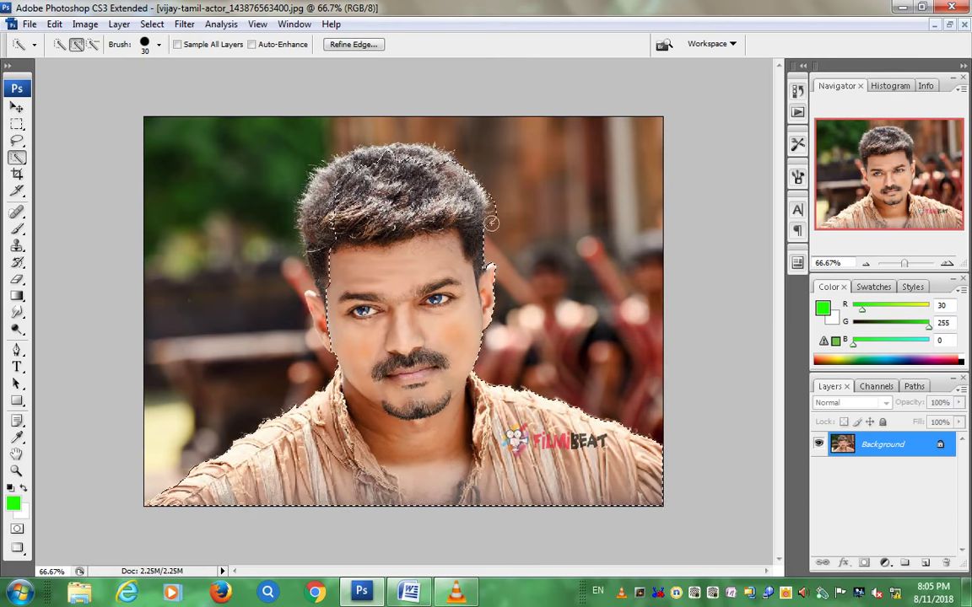
{"action": "key", "text": "alt"}
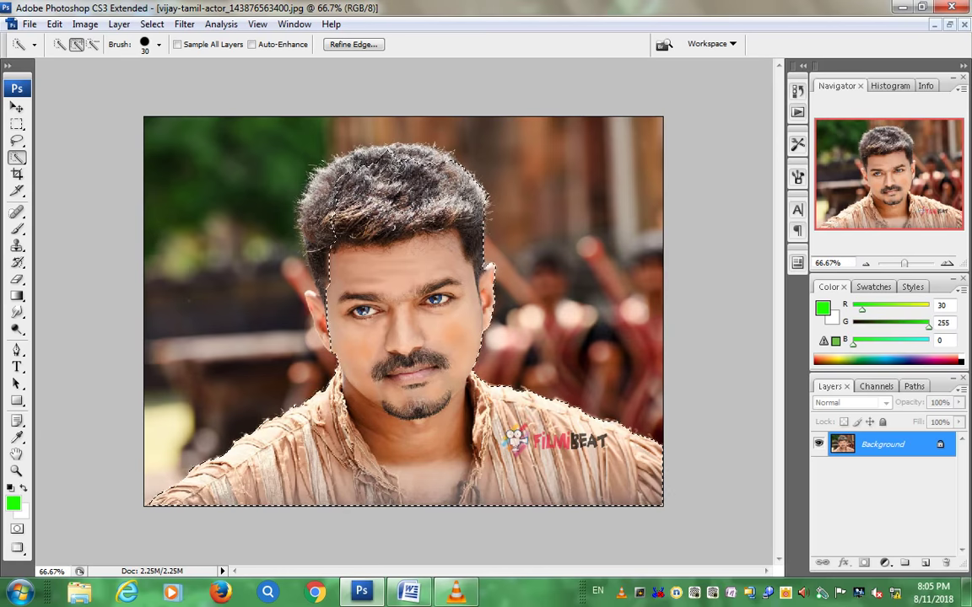
{"action": "left_click_drag", "start_coordinate": [301, 187], "coordinate": [293, 193]}
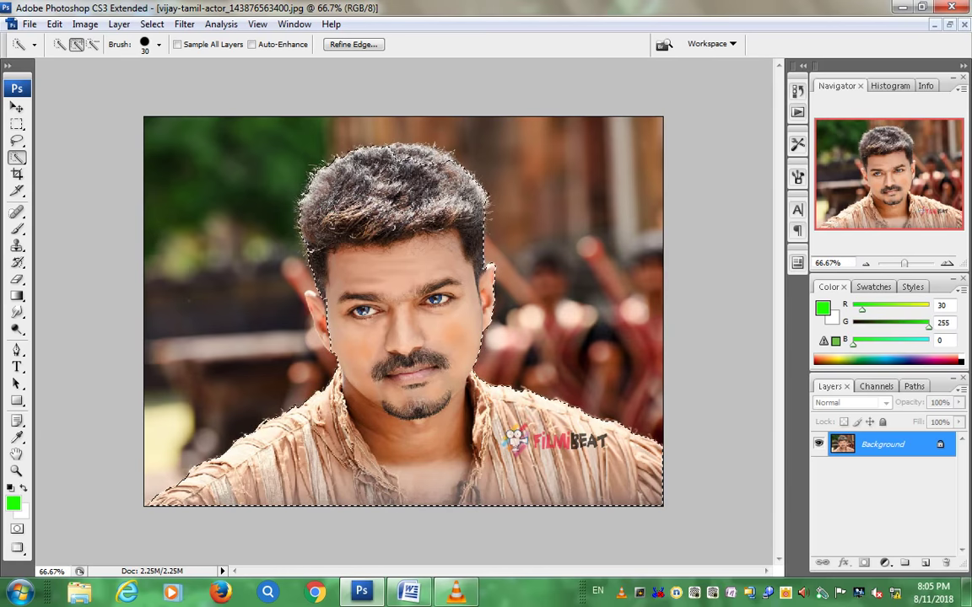
{"action": "left_click", "coordinate": [294, 287]}
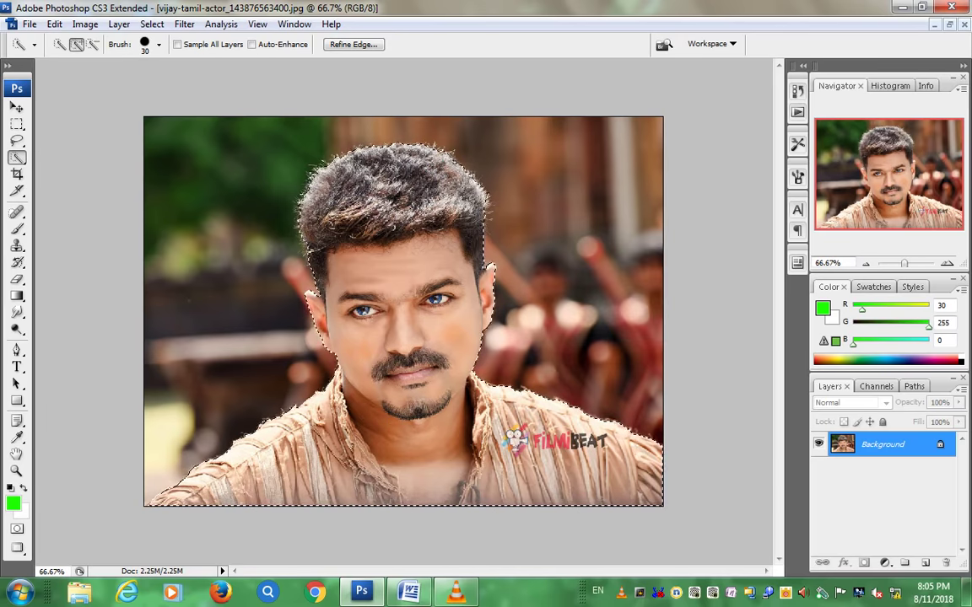
{"action": "left_click", "coordinate": [949, 24]}
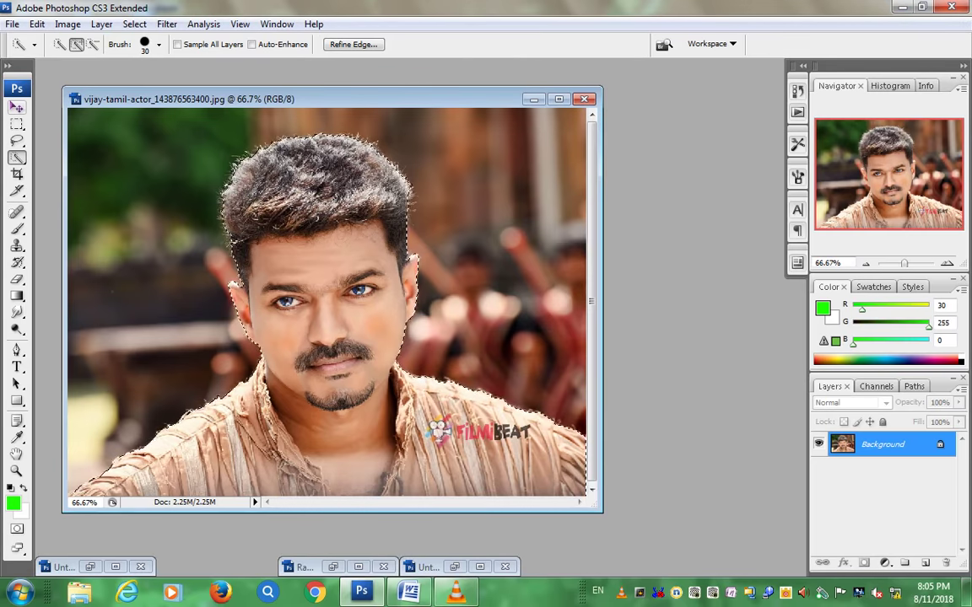
Step: Add '3. Ctrl [n]' as the third step in the Word notes, then minimise Word
{"action": "key", "text": "v"}
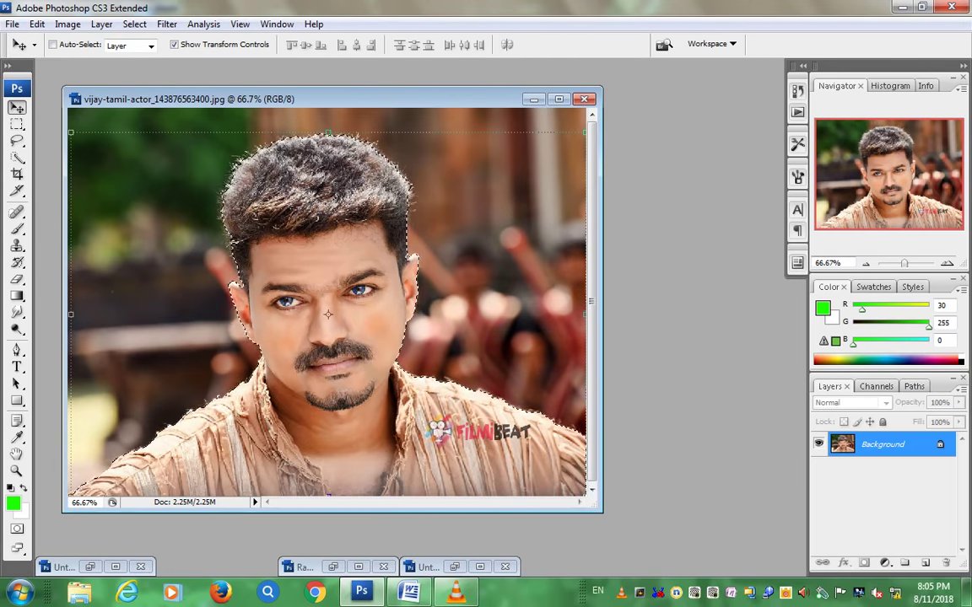
{"action": "left_click", "coordinate": [409, 592]}
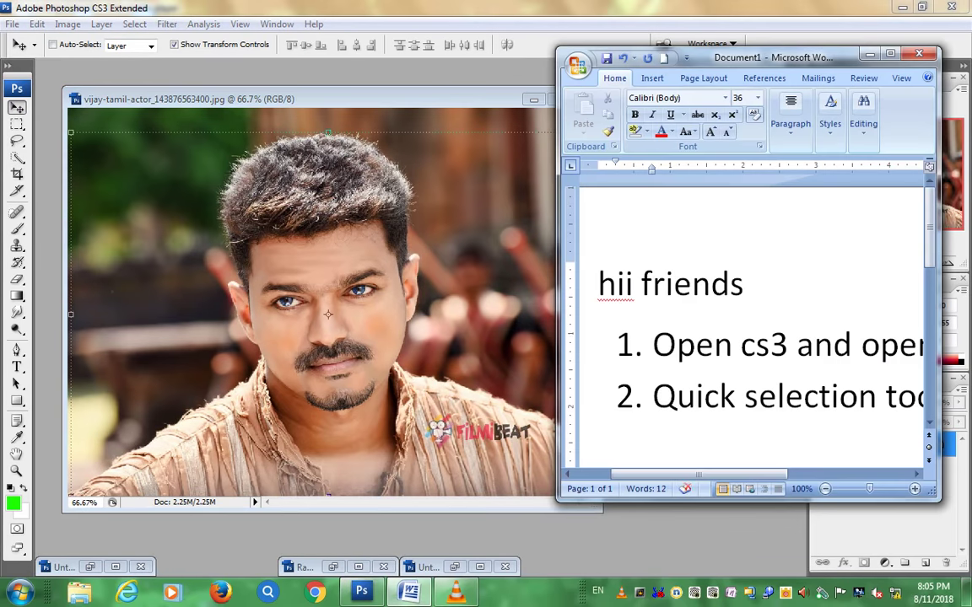
{"action": "key", "text": "Return"}
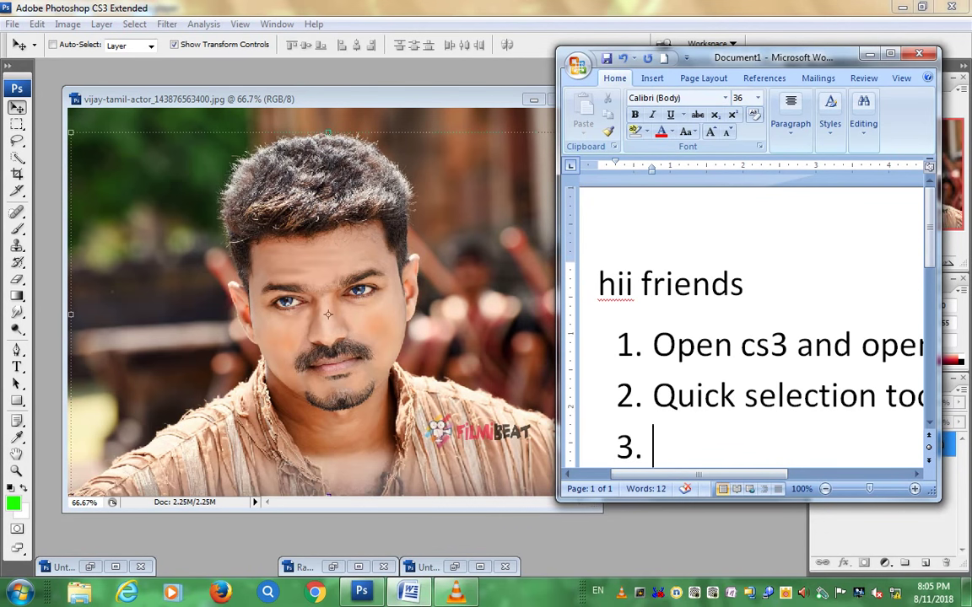
{"action": "type", "text": "c"}
{"action": "key", "text": "BackSpace"}
{"action": "type", "text": "c"}
{"action": "type", "text": "trl "}
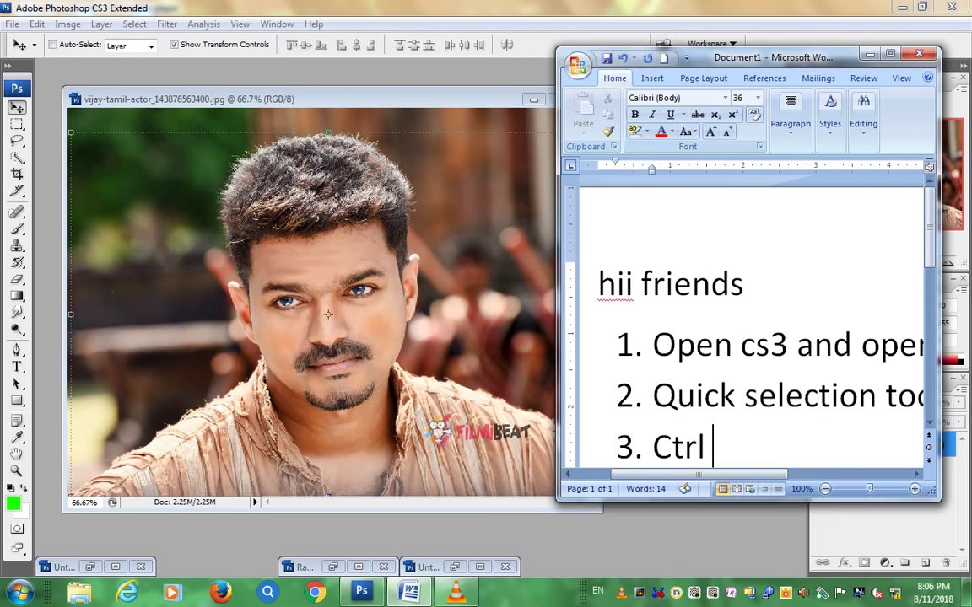
{"action": "type", "text": "[n"}
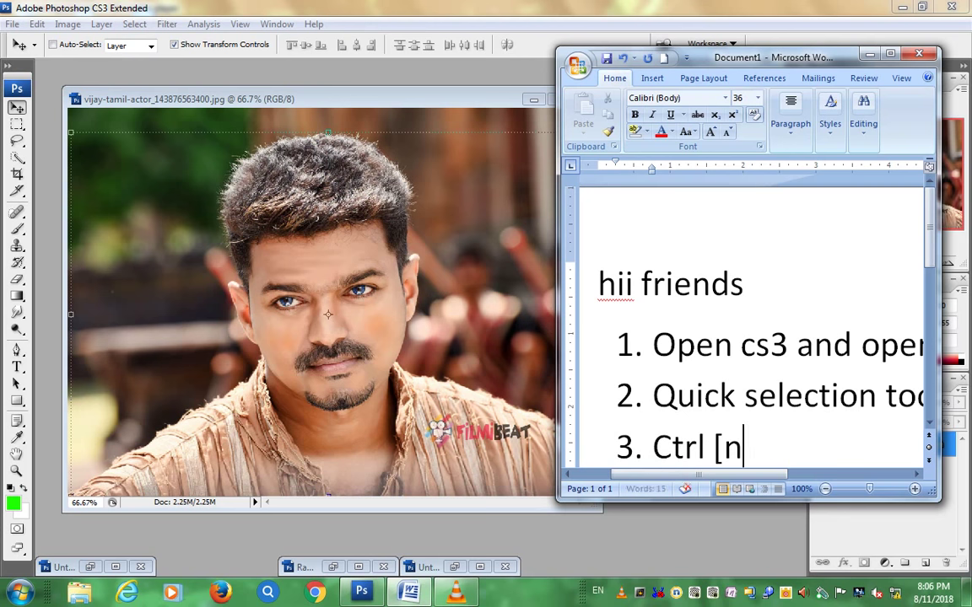
{"action": "type", "text": "]"}
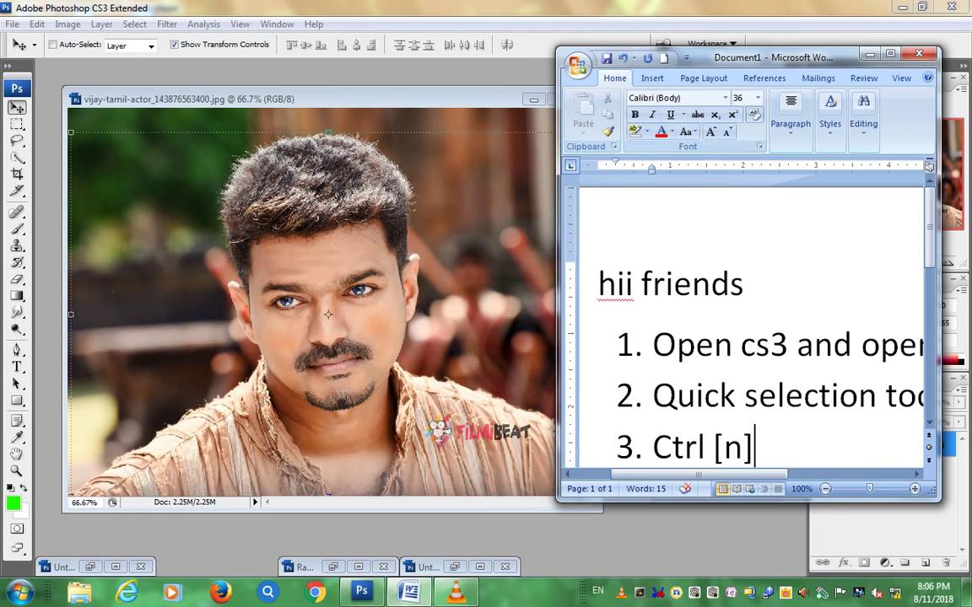
{"action": "left_click", "coordinate": [870, 54]}
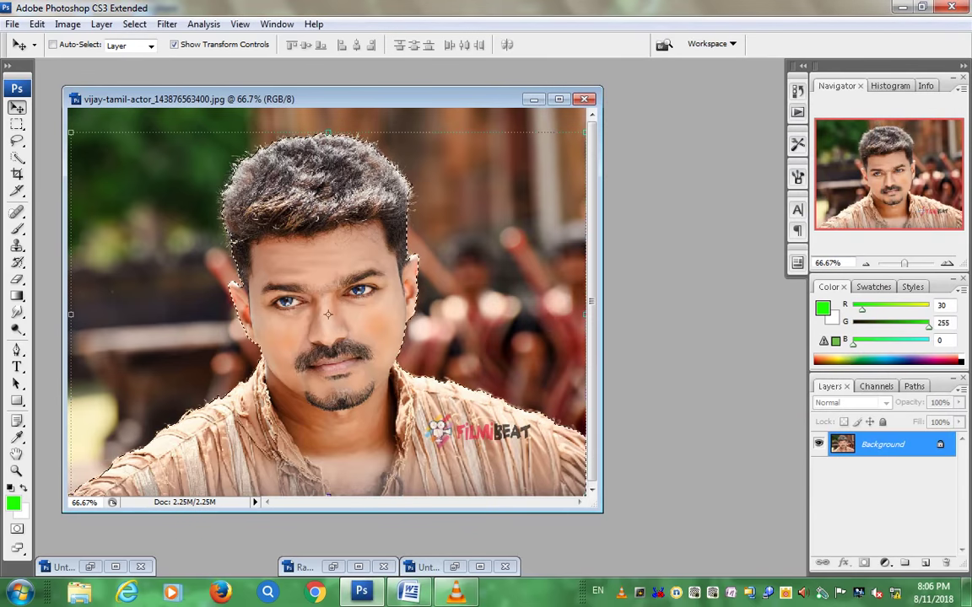
Step: Create a 6 × 4 inch, 300 ppi Untitled-2 document and drag the cut-out actor in as Layer 1
{"action": "key", "text": "ctrl+n"}
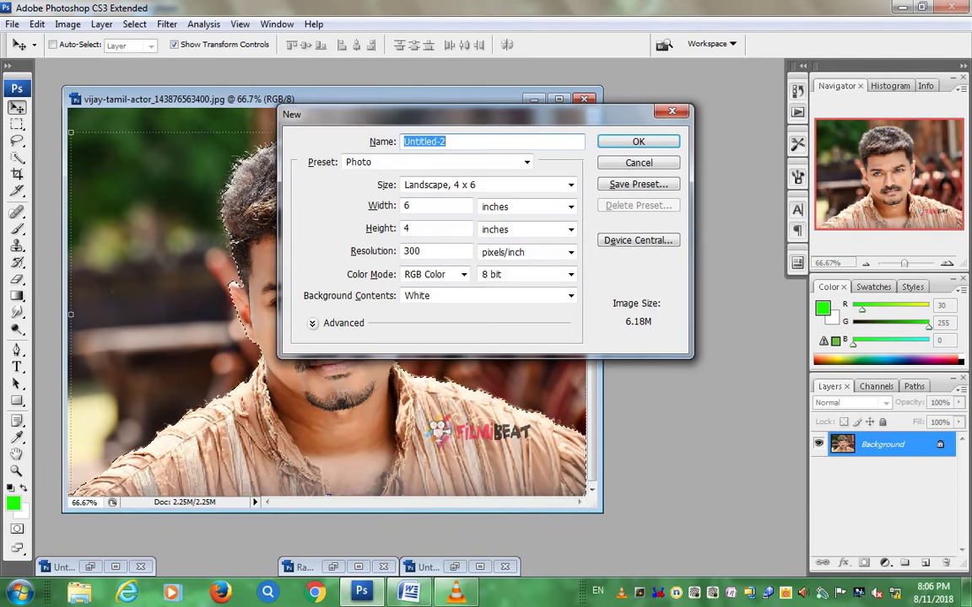
{"action": "key", "text": "Return"}
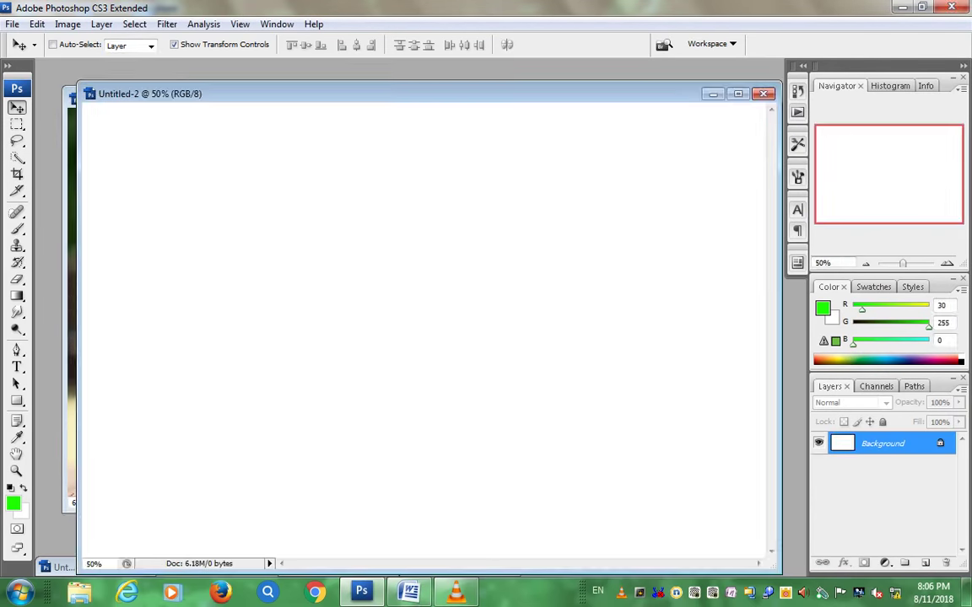
{"action": "left_click_drag", "start_coordinate": [337, 93], "coordinate": [612, 94]}
{"action": "left_click", "coordinate": [211, 99]}
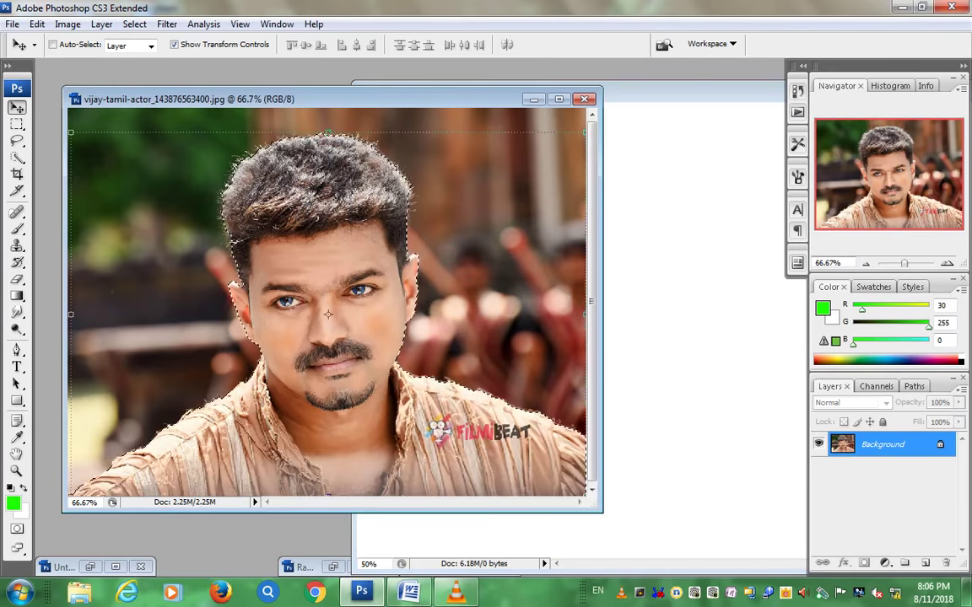
{"action": "mouse_move", "coordinate": [215, 150]}
{"action": "left_mouse_down"}
{"action": "mouse_move", "coordinate": [536, 171]}
{"action": "mouse_move", "coordinate": [525, 227]}
{"action": "left_mouse_up"}
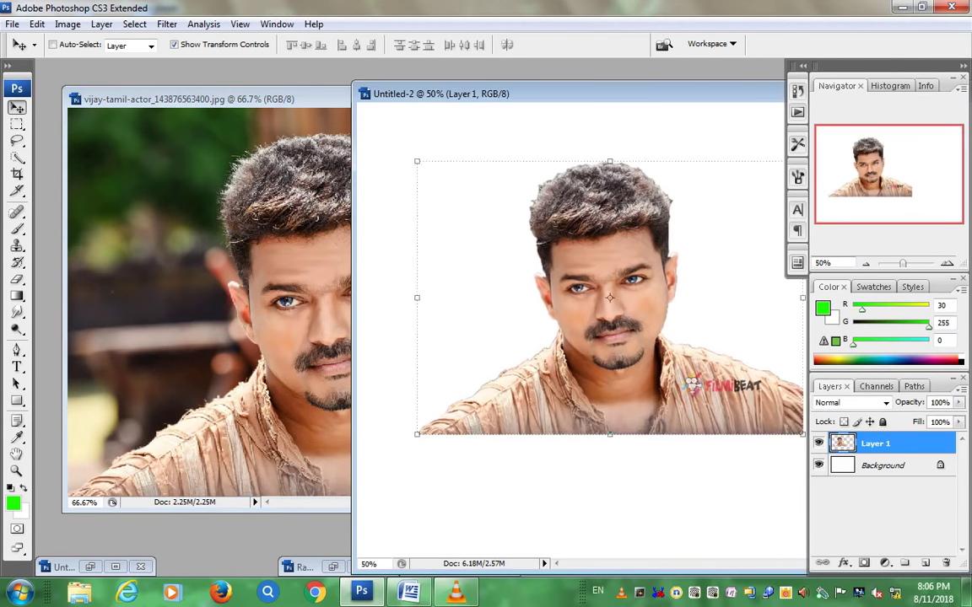
{"action": "double_click", "coordinate": [549, 87]}
{"action": "left_click_drag", "start_coordinate": [314, 279], "coordinate": [373, 302]}
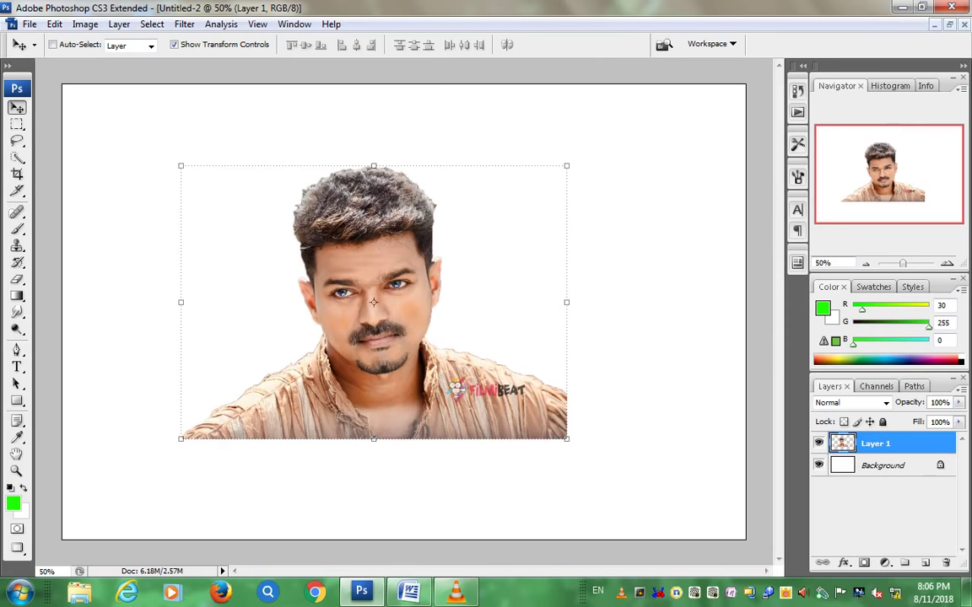
Step: Crop Untitled-2 to a 10 × 8 inch frame with the actor filling its lower part
{"action": "left_click", "coordinate": [17, 174]}
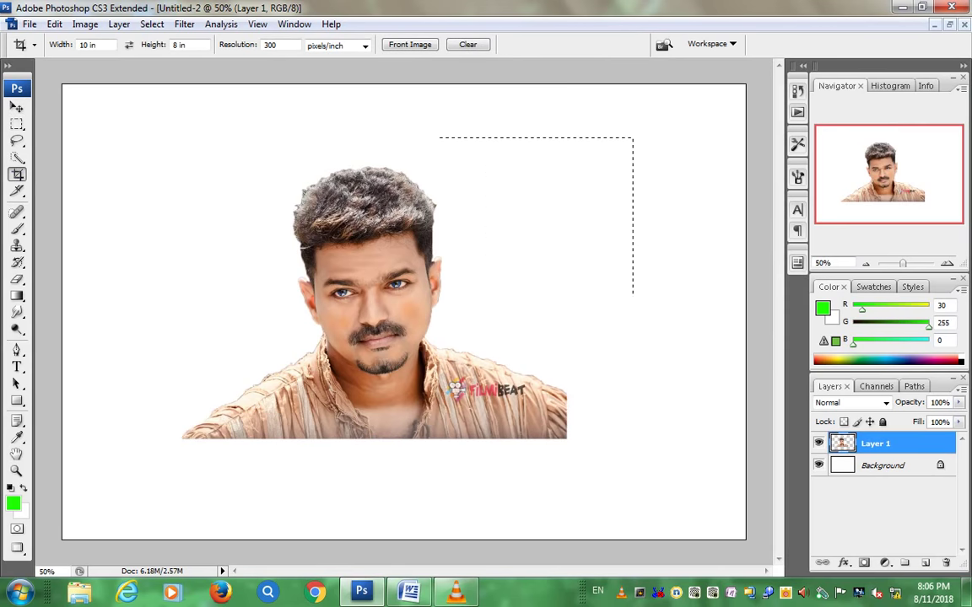
{"action": "left_click_drag", "start_coordinate": [438, 293], "coordinate": [205, 479]}
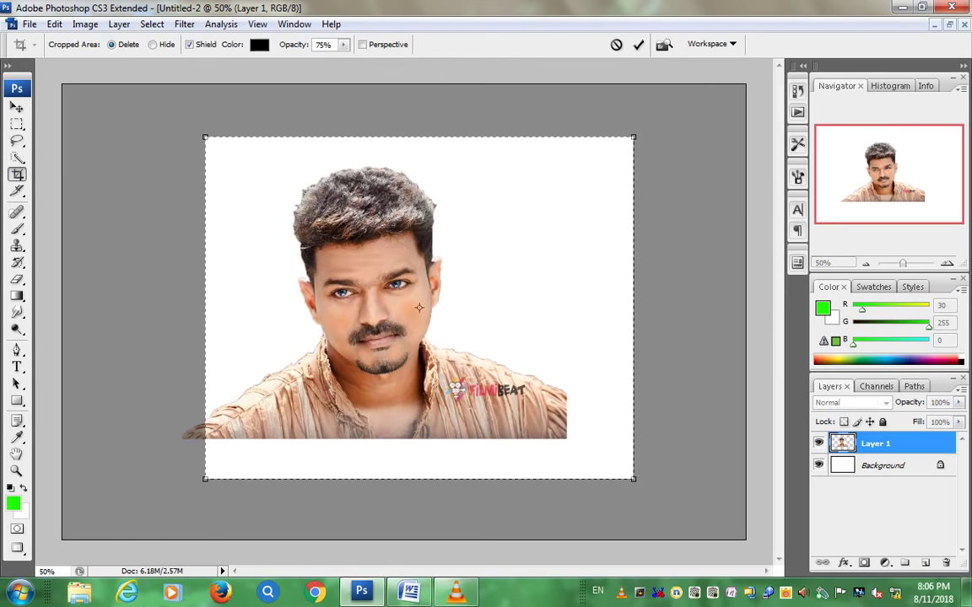
{"action": "left_click_drag", "start_coordinate": [419, 308], "coordinate": [338, 255]}
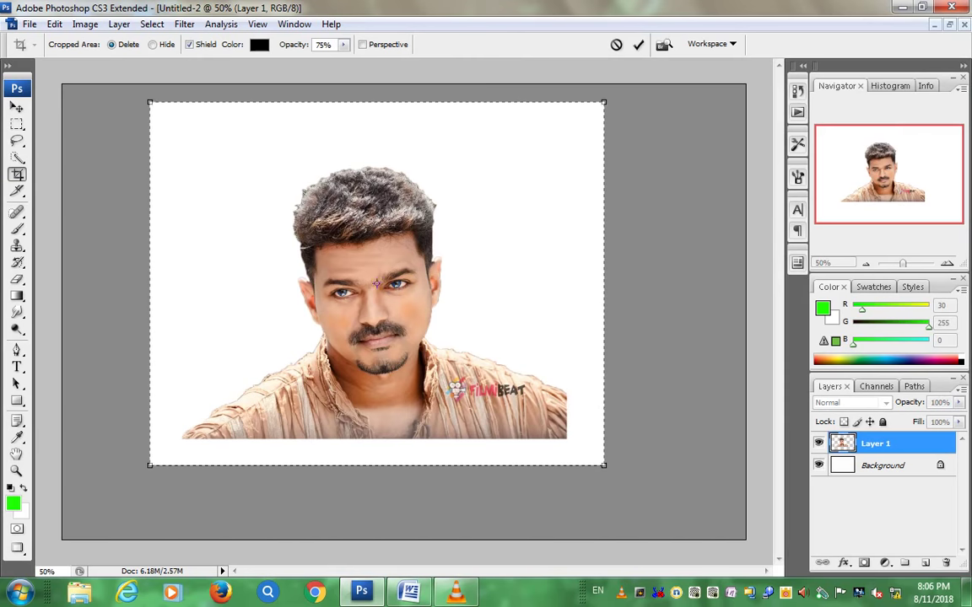
{"action": "mouse_move", "coordinate": [376, 284]}
{"action": "left_mouse_down"}
{"action": "mouse_move", "coordinate": [360, 278]}
{"action": "mouse_move", "coordinate": [355, 255]}
{"action": "mouse_move", "coordinate": [339, 255]}
{"action": "left_mouse_up"}
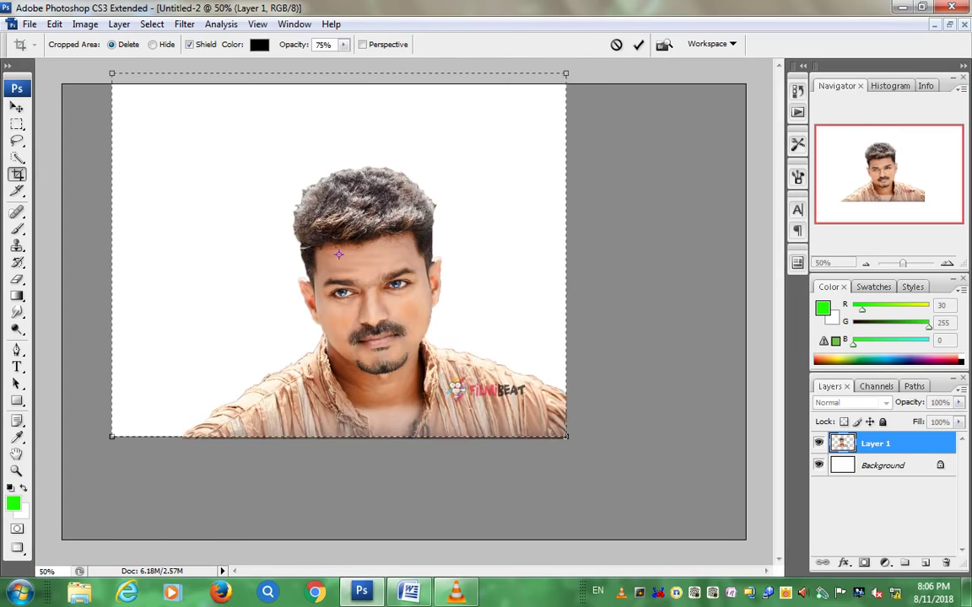
{"action": "key", "text": "Return"}
{"action": "key", "text": "ctrl+minus"}
{"action": "key", "text": "ctrl+minus"}
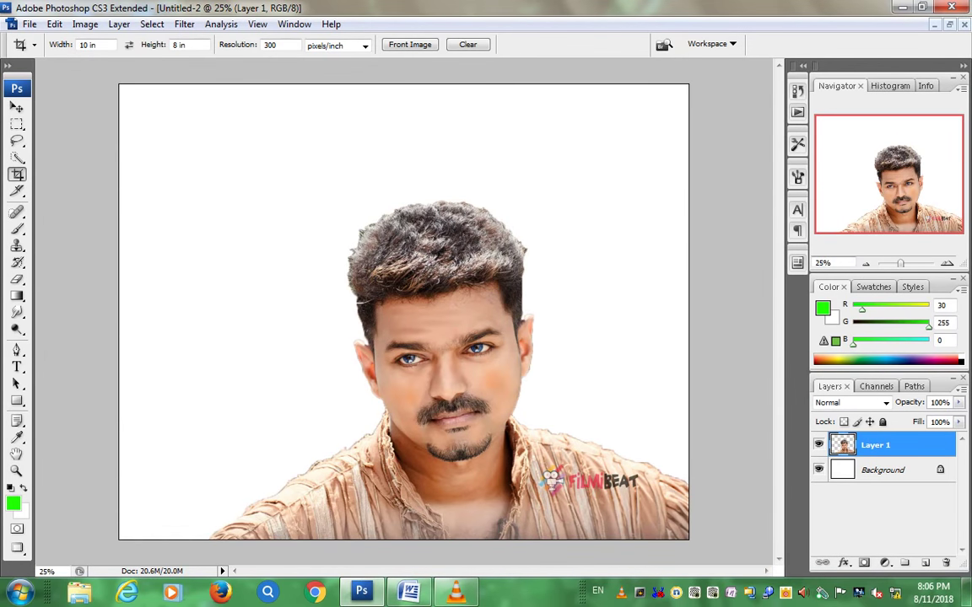
{"action": "left_click", "coordinate": [17, 350]}
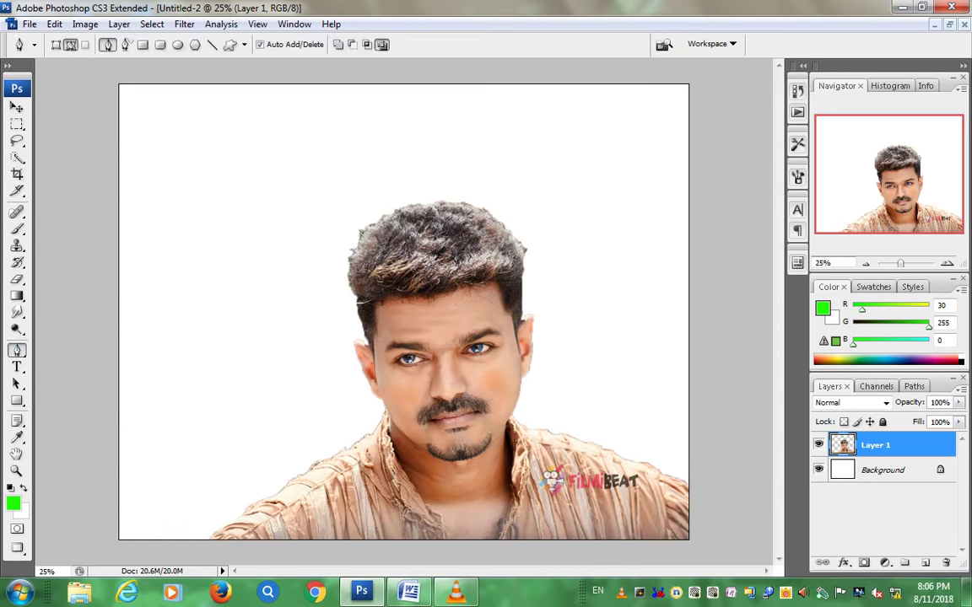
Step: Trace a Pen path around the leftover background fringe above the actor's hair
{"action": "key", "text": "ctrl+plus"}
{"action": "key", "text": "ctrl+plus"}
{"action": "key", "text": "ctrl+plus"}
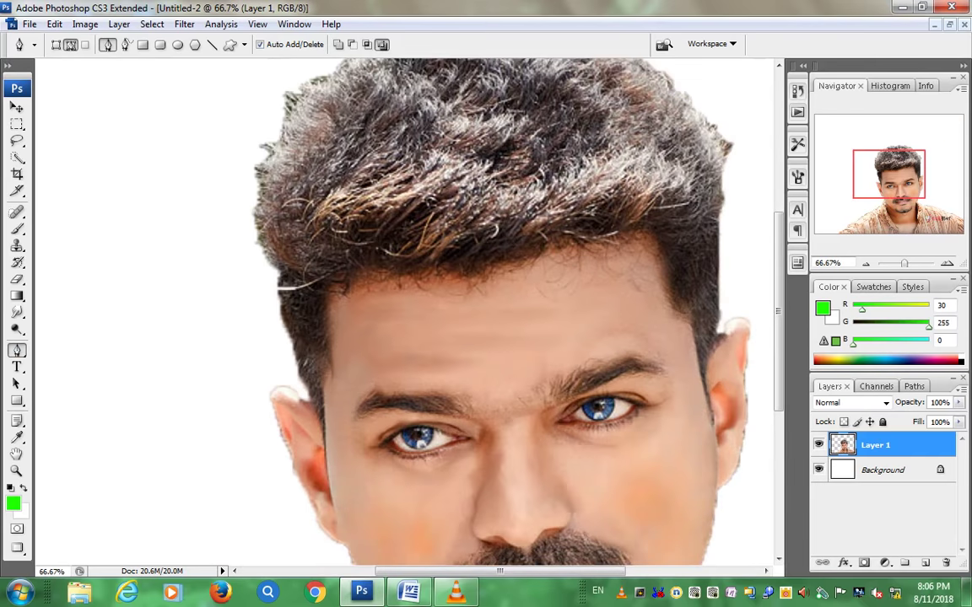
{"action": "left_click_drag", "start_coordinate": [422, 295], "coordinate": [490, 325]}
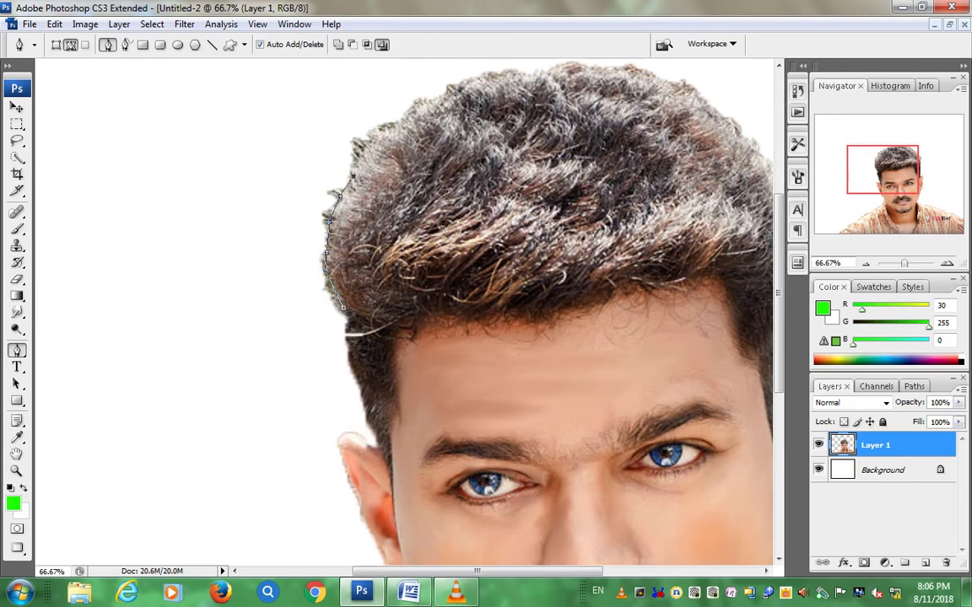
{"action": "left_click_drag", "start_coordinate": [506, 295], "coordinate": [481, 312]}
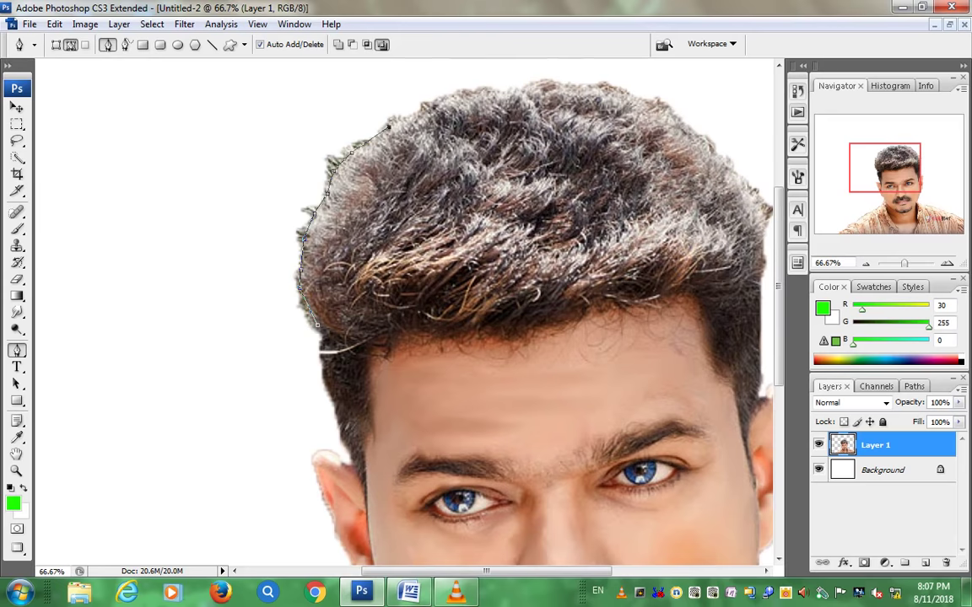
{"action": "left_click_drag", "start_coordinate": [506, 295], "coordinate": [404, 336]}
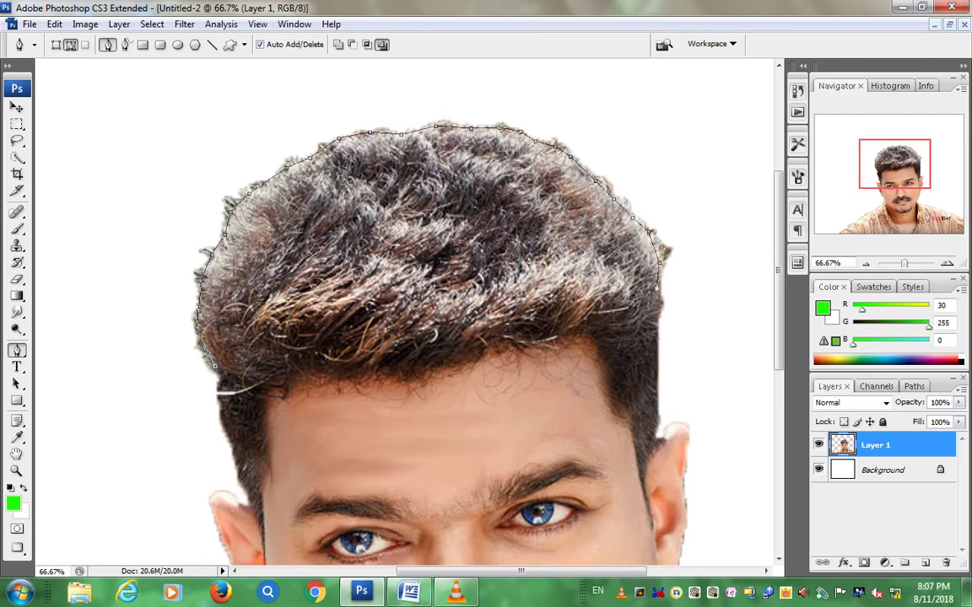
{"action": "left_click", "coordinate": [691, 365]}
{"action": "left_click", "coordinate": [695, 218]}
{"action": "left_click", "coordinate": [629, 144]}
{"action": "left_click", "coordinate": [485, 92]}
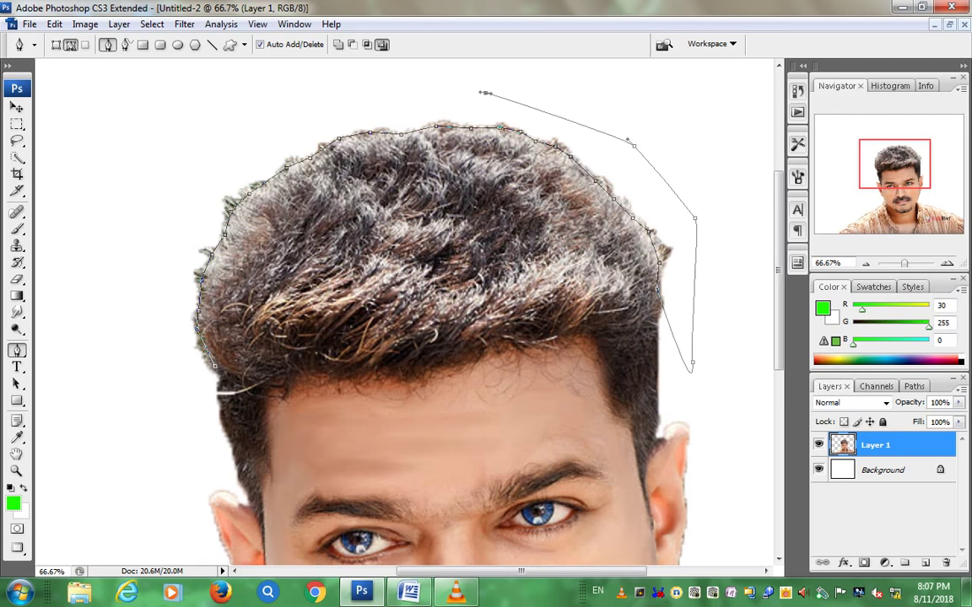
{"action": "left_click", "coordinate": [157, 187]}
{"action": "left_click", "coordinate": [183, 356]}
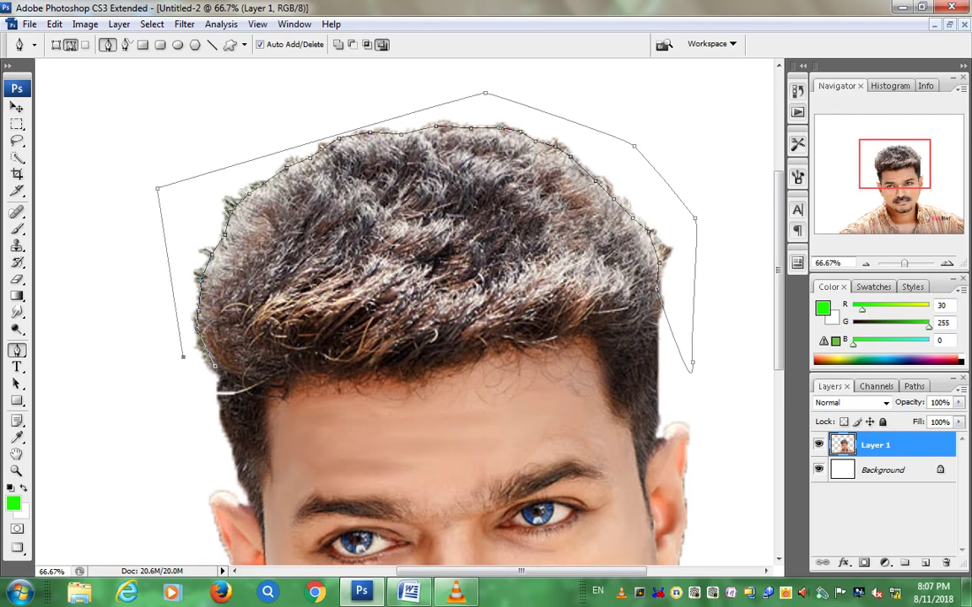
Step: Turn the hair path into a selection, delete the stray background, and deselect
{"action": "right_click", "coordinate": [233, 226]}
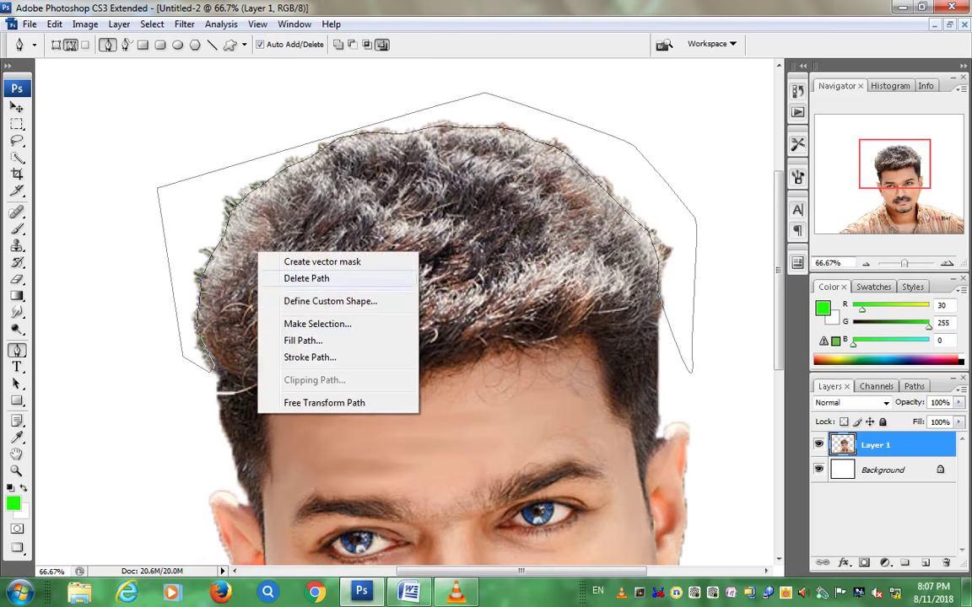
{"action": "left_click", "coordinate": [291, 312]}
{"action": "key", "text": "Return"}
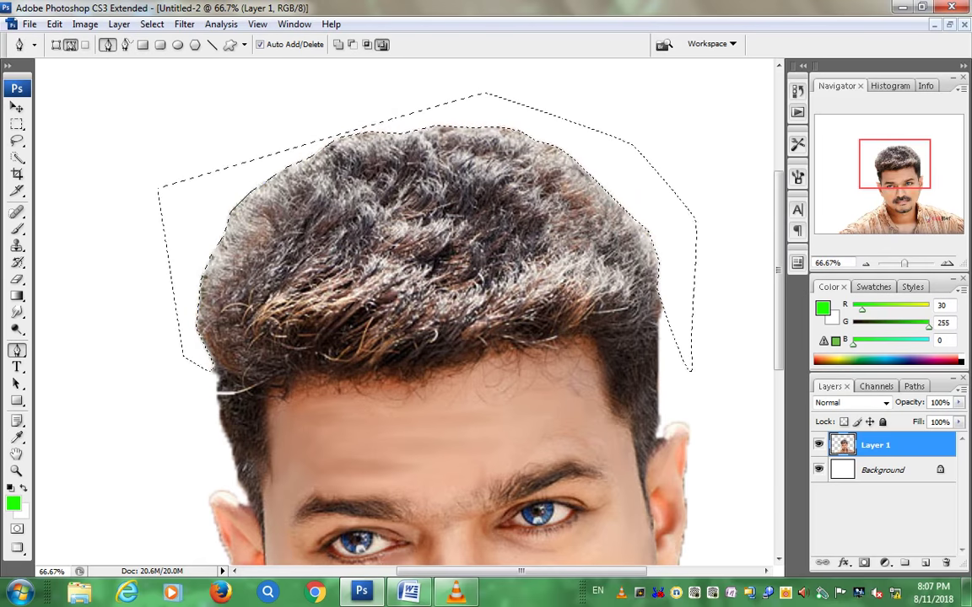
{"action": "key", "text": "c"}
{"action": "key", "text": "ctrl+d"}
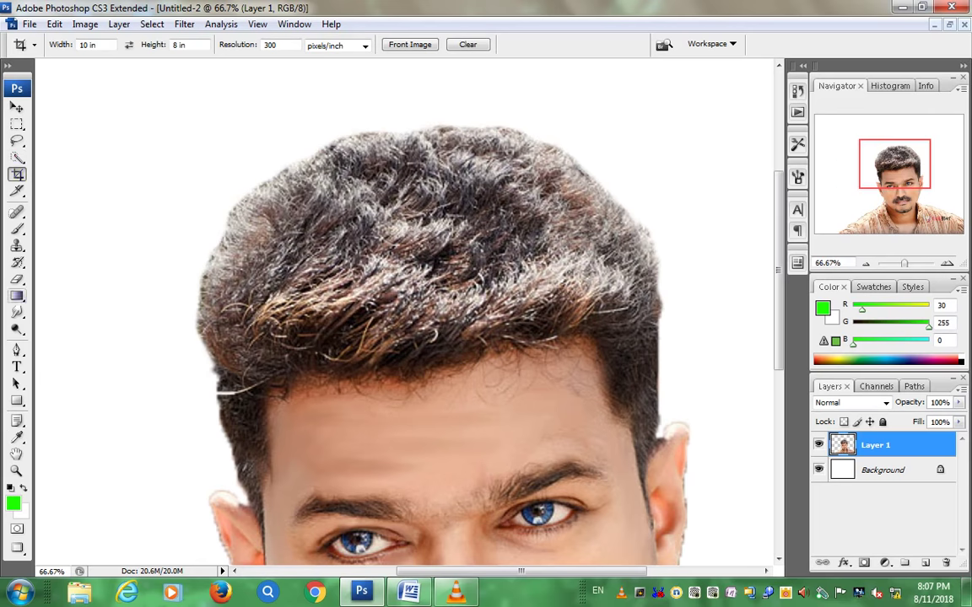
Step: Trace a Pen path around the leftover background beside the right ear and cheek
{"action": "left_click", "coordinate": [17, 349]}
{"action": "scroll", "coordinate": [405, 312], "scroll_direction": "down", "scroll_amount": 3}
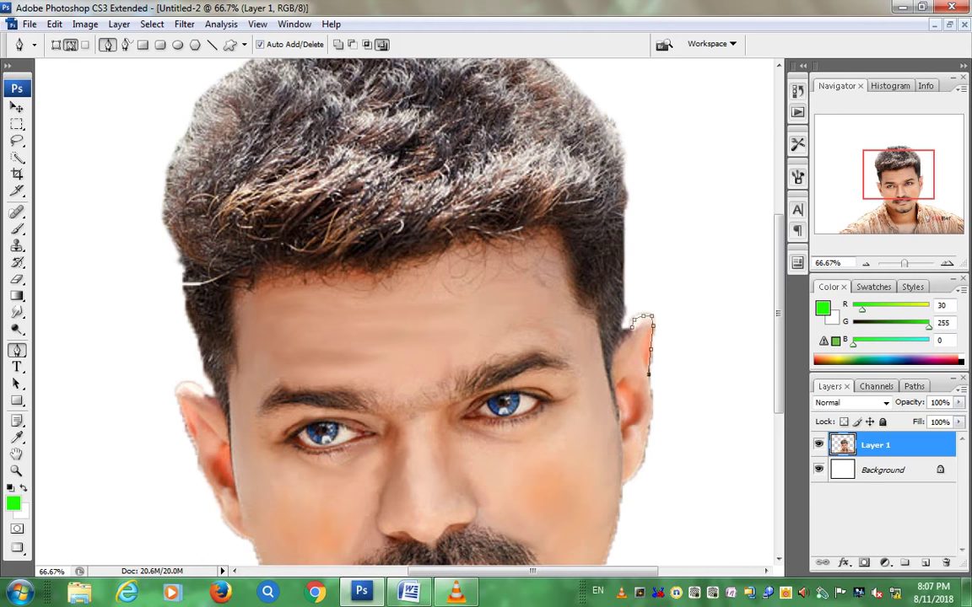
{"action": "scroll", "coordinate": [405, 312], "scroll_direction": "down", "scroll_amount": 2}
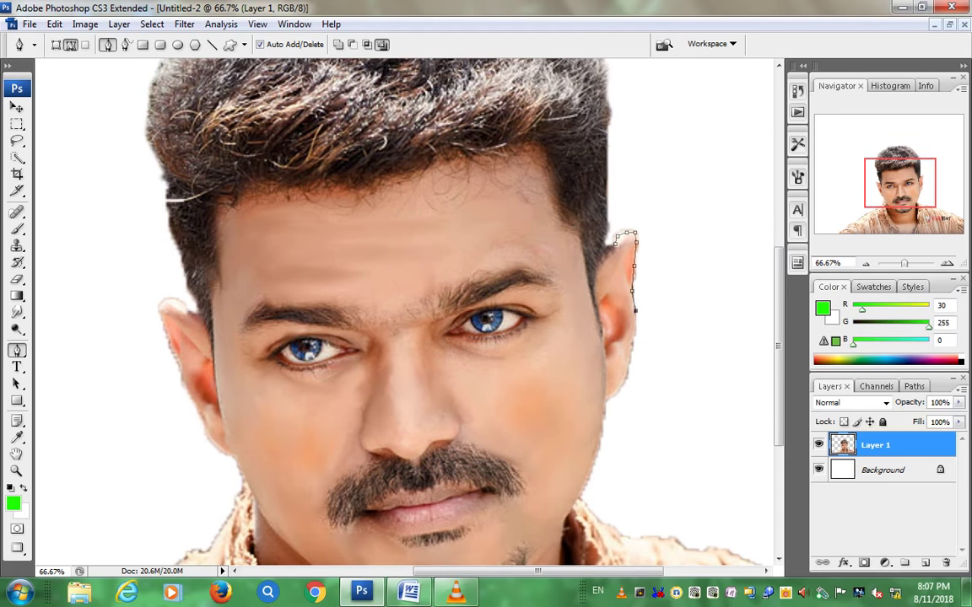
{"action": "left_click", "coordinate": [628, 358]}
{"action": "left_click", "coordinate": [619, 495]}
{"action": "left_click", "coordinate": [692, 429]}
{"action": "left_click", "coordinate": [685, 278]}
{"action": "left_click", "coordinate": [678, 242]}
{"action": "left_click", "coordinate": [641, 198]}
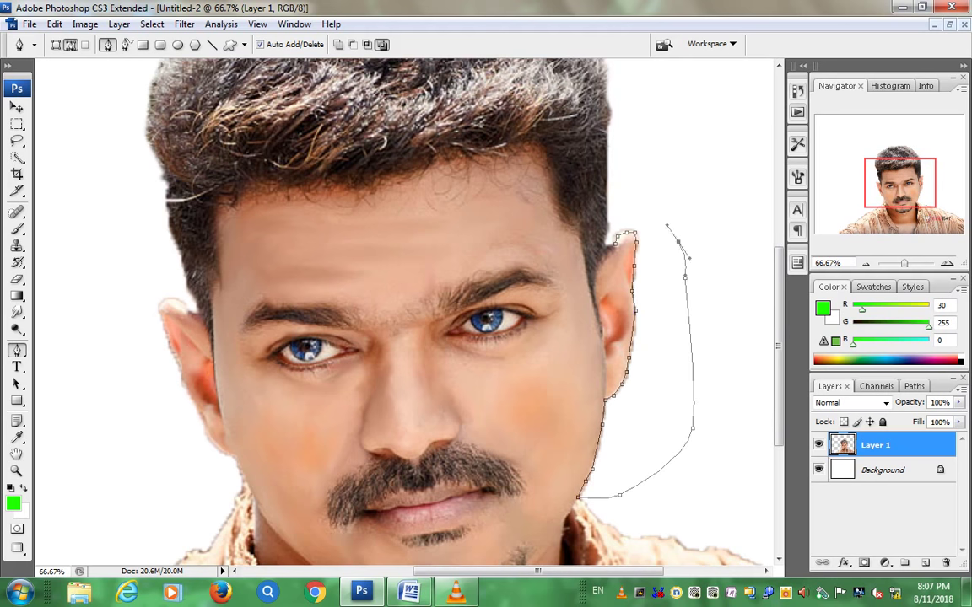
{"action": "left_click", "coordinate": [629, 204]}
Step: Turn the ear path into a selection, delete the stray background, and deselect
{"action": "right_click", "coordinate": [622, 191]}
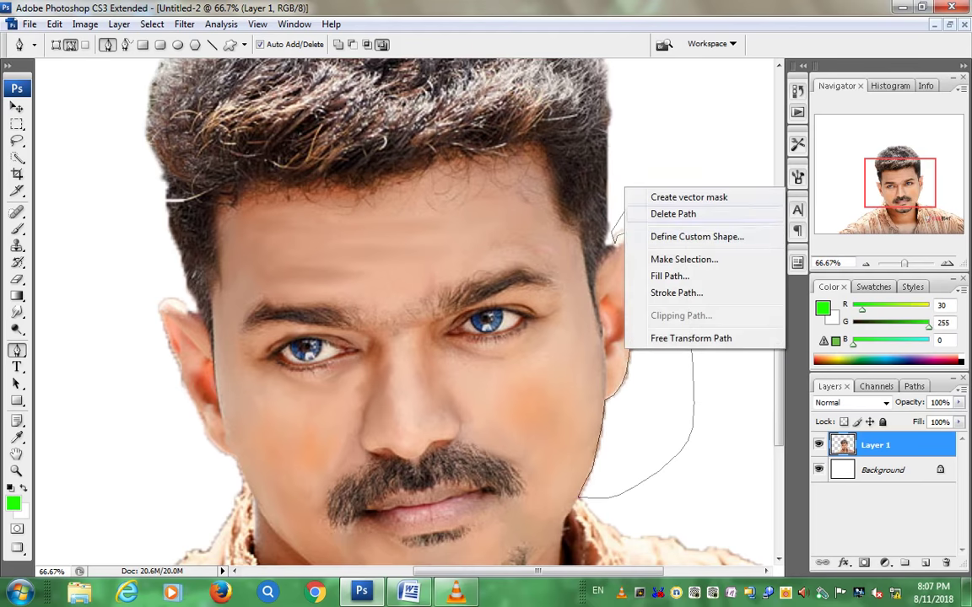
{"action": "left_click", "coordinate": [667, 258]}
{"action": "key", "text": "Return"}
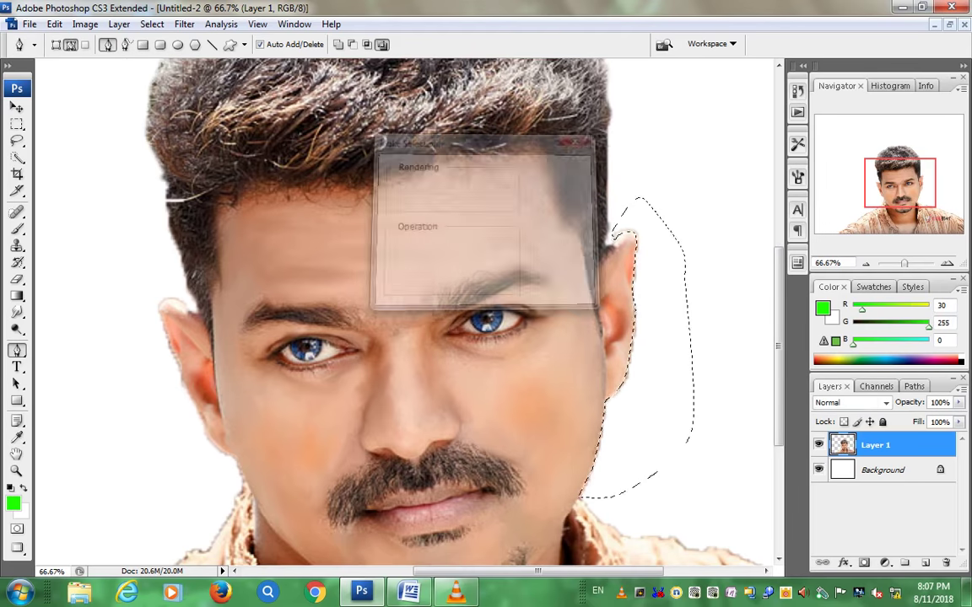
{"action": "key", "text": "ctrl+minus"}
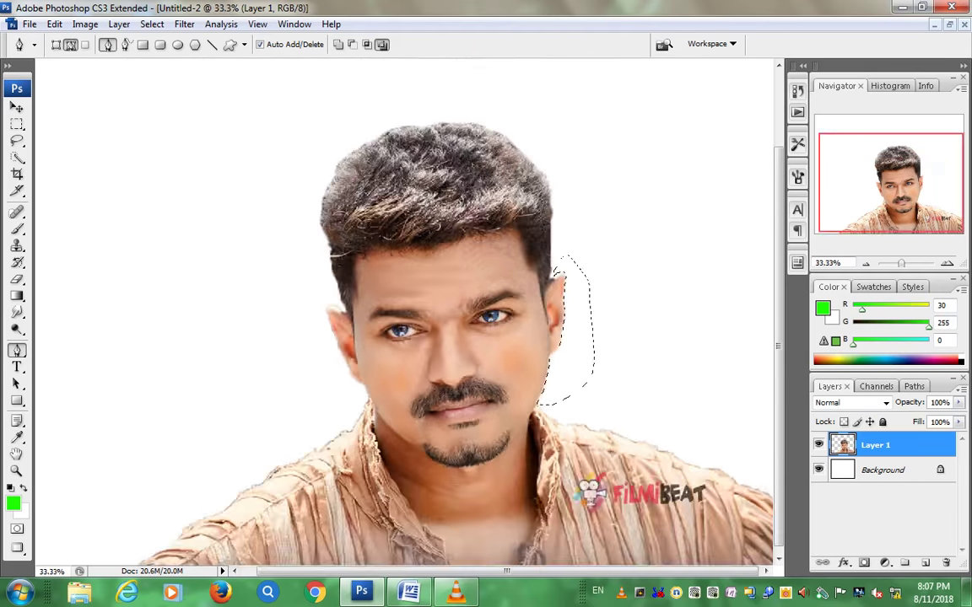
{"action": "key", "text": "ctrl+minus"}
{"action": "key", "text": "c"}
{"action": "key", "text": "ctrl+d"}
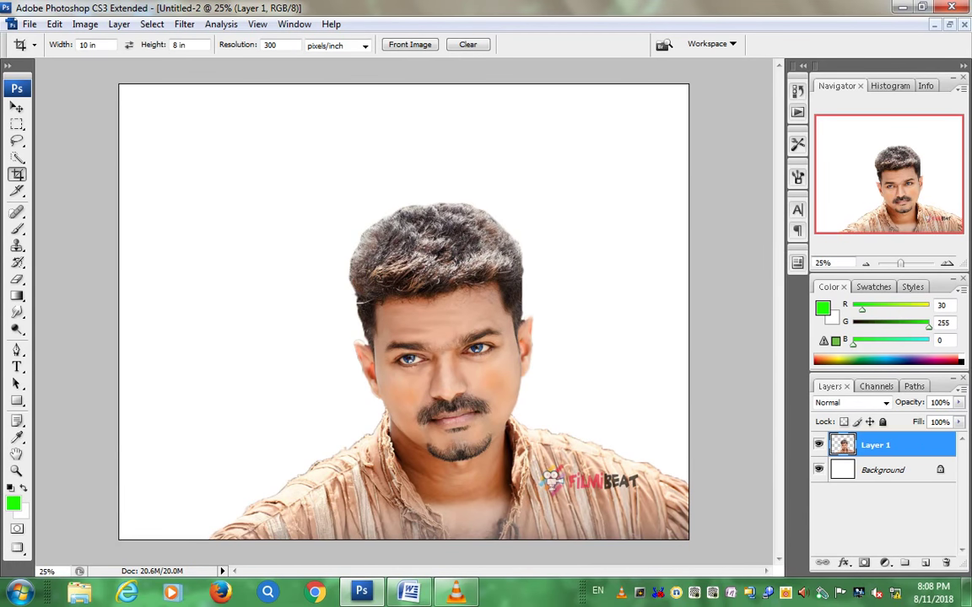
Step: Pick a smaller Brush with bright green (R30 G255 B0) as the foreground colour
{"action": "left_click", "coordinate": [17, 228]}
{"action": "right_click", "coordinate": [235, 163]}
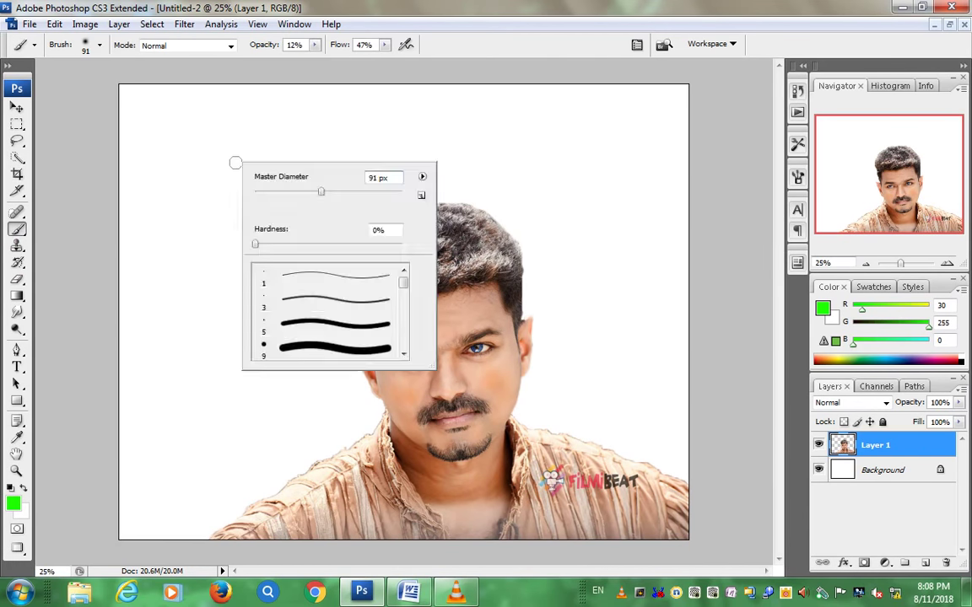
{"action": "mouse_move", "coordinate": [320, 192]}
{"action": "left_mouse_down"}
{"action": "mouse_move", "coordinate": [305, 192]}
{"action": "mouse_move", "coordinate": [315, 191]}
{"action": "left_mouse_up"}
{"action": "key", "text": "i"}
{"action": "left_click", "coordinate": [13, 503]}
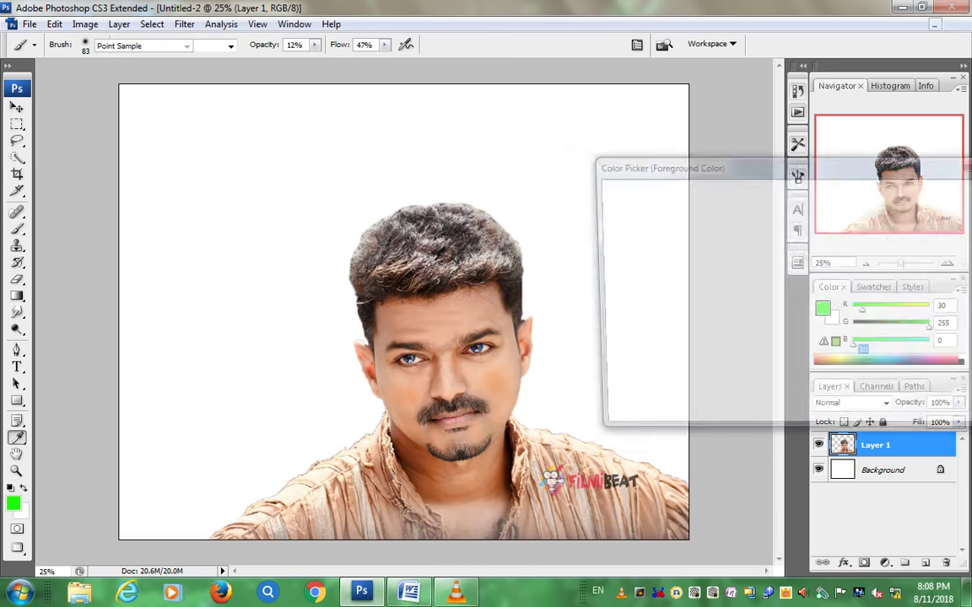
{"action": "key", "text": "Return"}
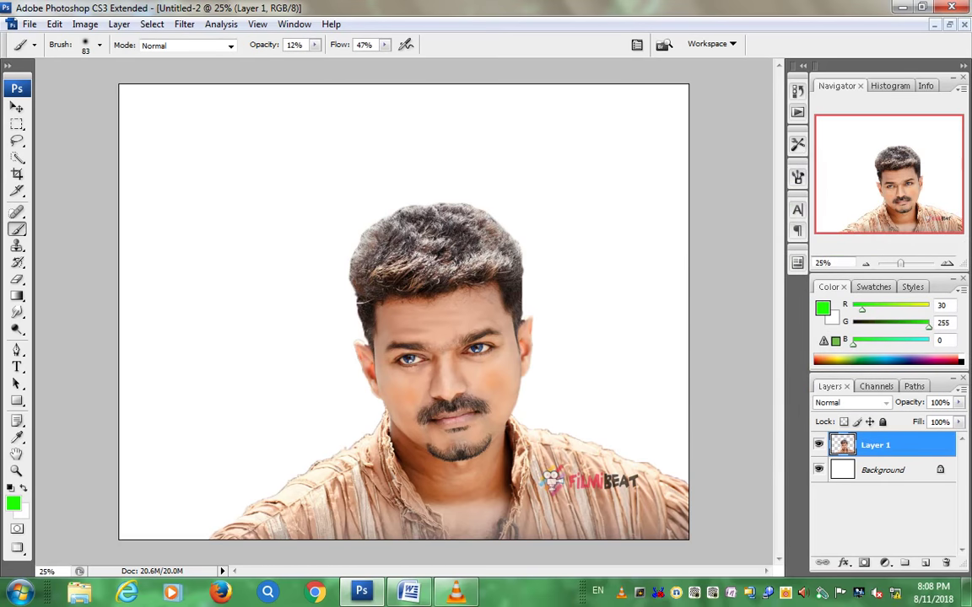
{"action": "left_click_drag", "start_coordinate": [670, 423], "coordinate": [679, 438]}
Step: Target the Background layer with an 83% opacity, 201 px brush, and open the Brushes panel
{"action": "left_click", "coordinate": [883, 469]}
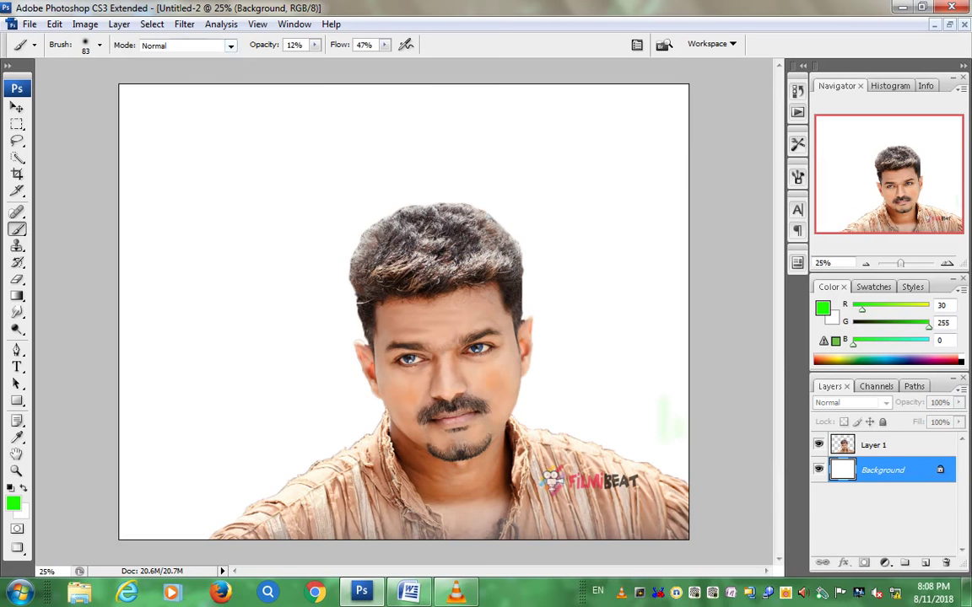
{"action": "left_click_drag", "start_coordinate": [315, 45], "coordinate": [370, 59]}
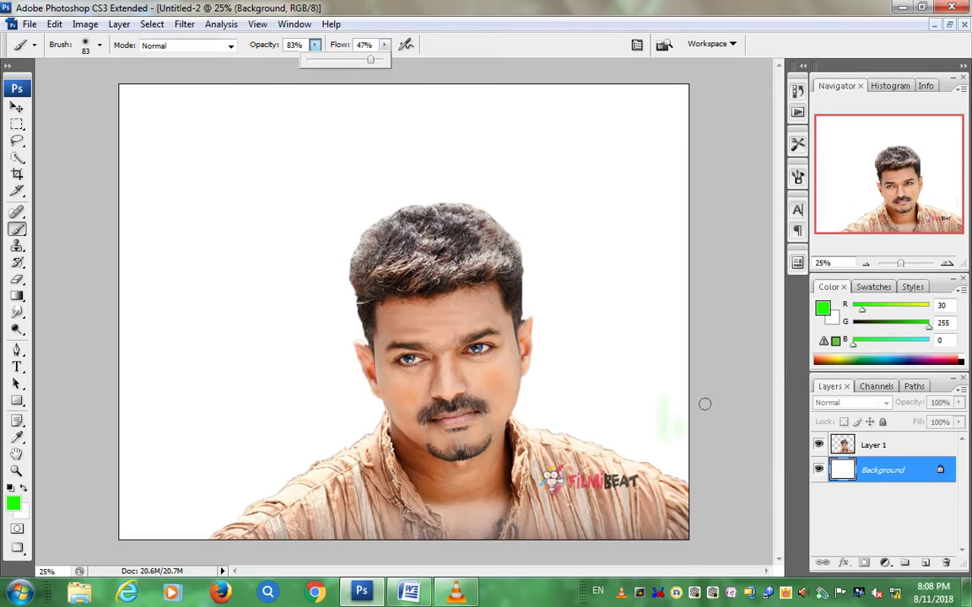
{"action": "right_click", "coordinate": [559, 335]}
{"action": "type", "text": "201"}
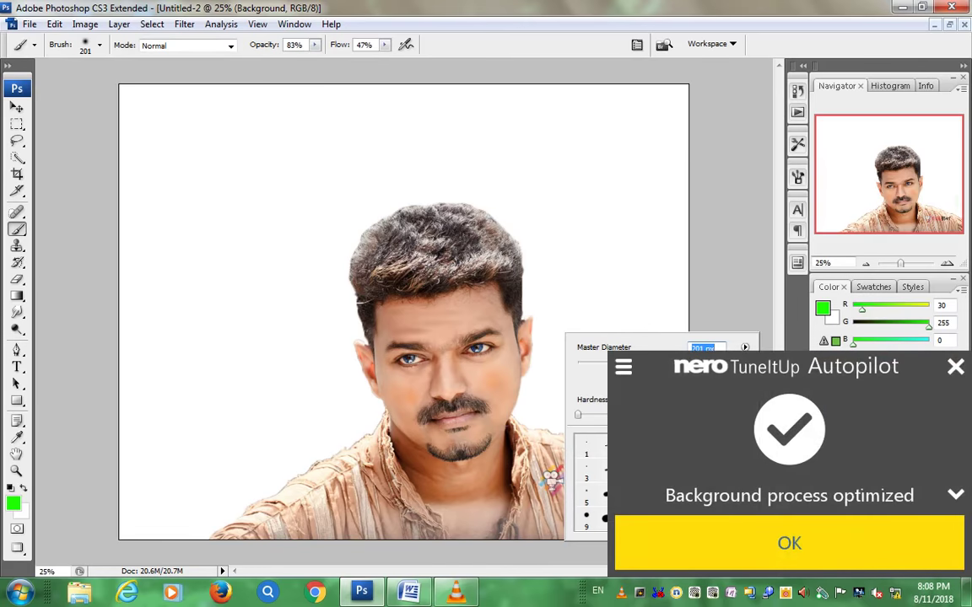
{"action": "key", "text": "Return"}
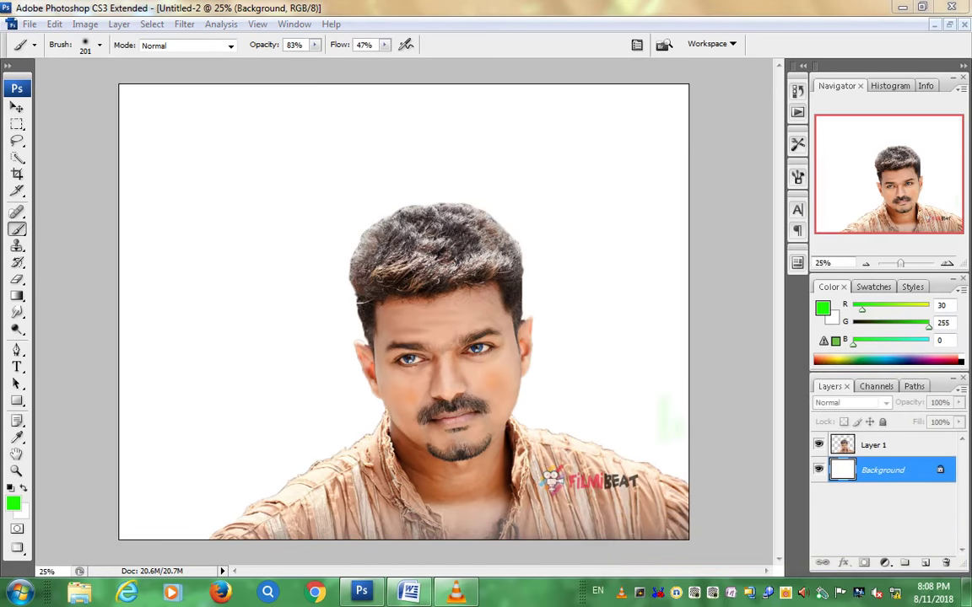
{"action": "left_click_drag", "start_coordinate": [246, 364], "coordinate": [352, 424]}
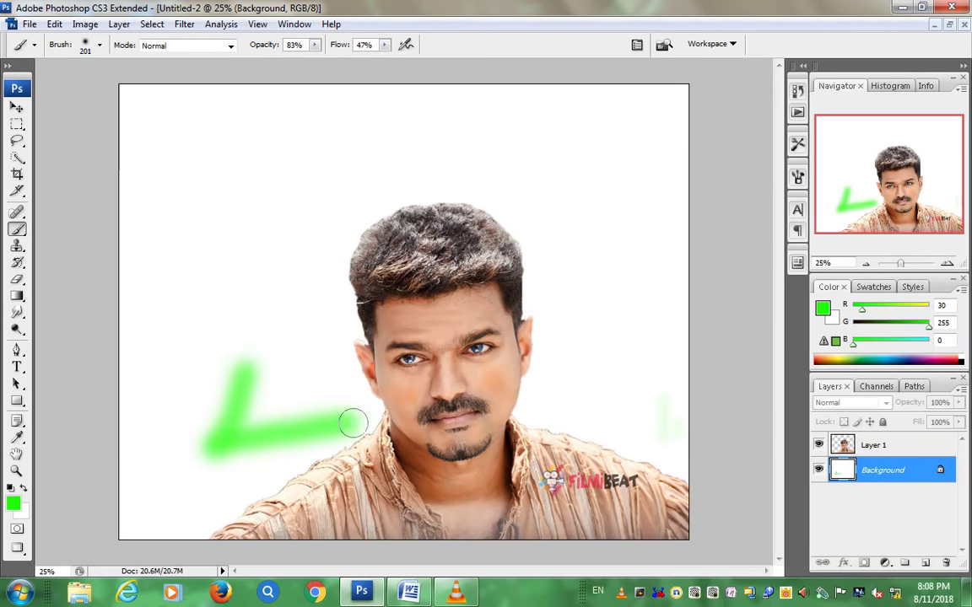
{"action": "key", "text": "ctrl+alt+z"}
{"action": "key", "text": "ctrl+alt+z"}
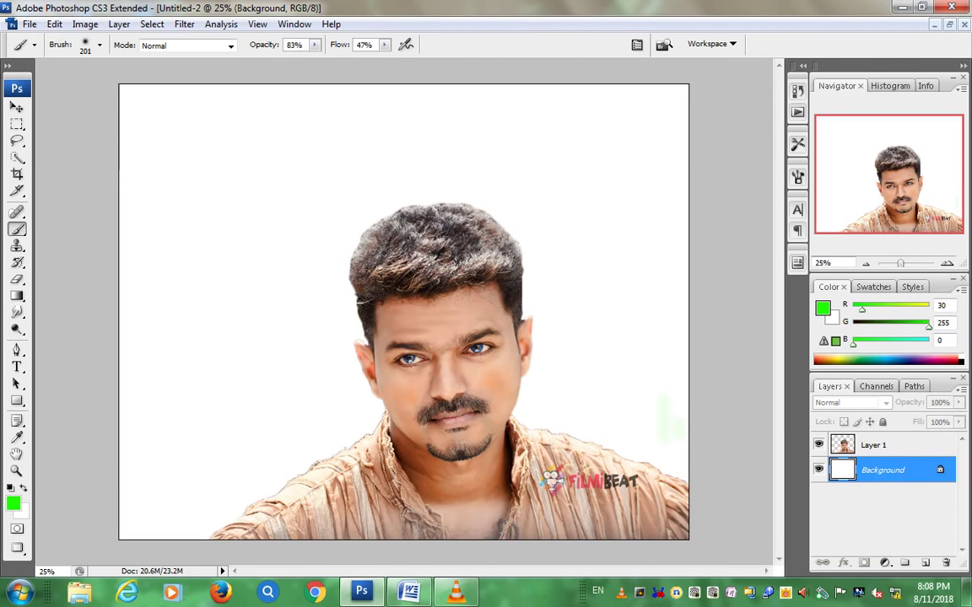
{"action": "key", "text": "F5"}
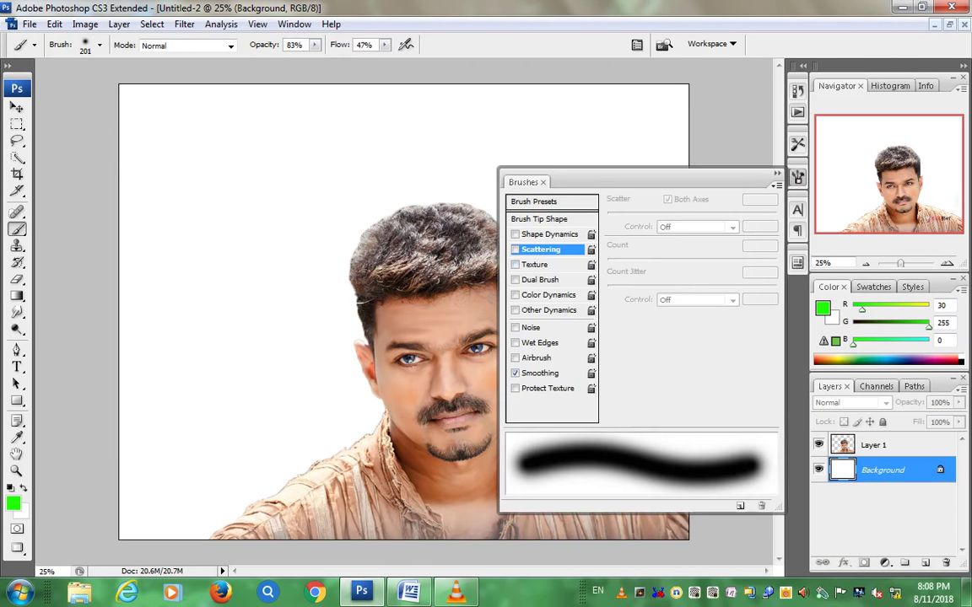
Step: Choose the 45 px soft brush preset and size it to 100 px
{"action": "left_click", "coordinate": [537, 201]}
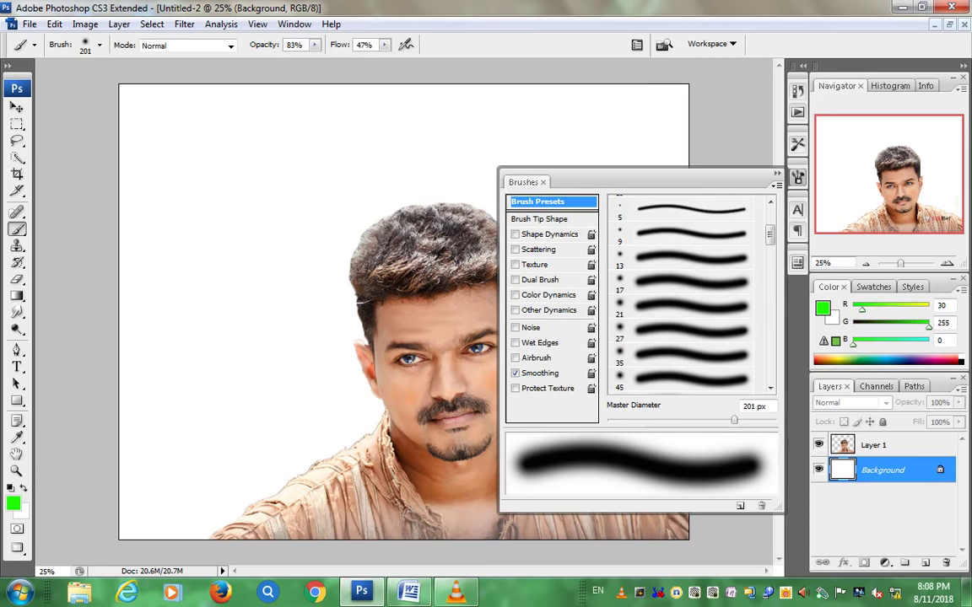
{"action": "scroll", "coordinate": [687, 295], "scroll_direction": "down", "scroll_amount": 1}
{"action": "left_click", "coordinate": [683, 367]}
{"action": "right_click", "coordinate": [272, 189]}
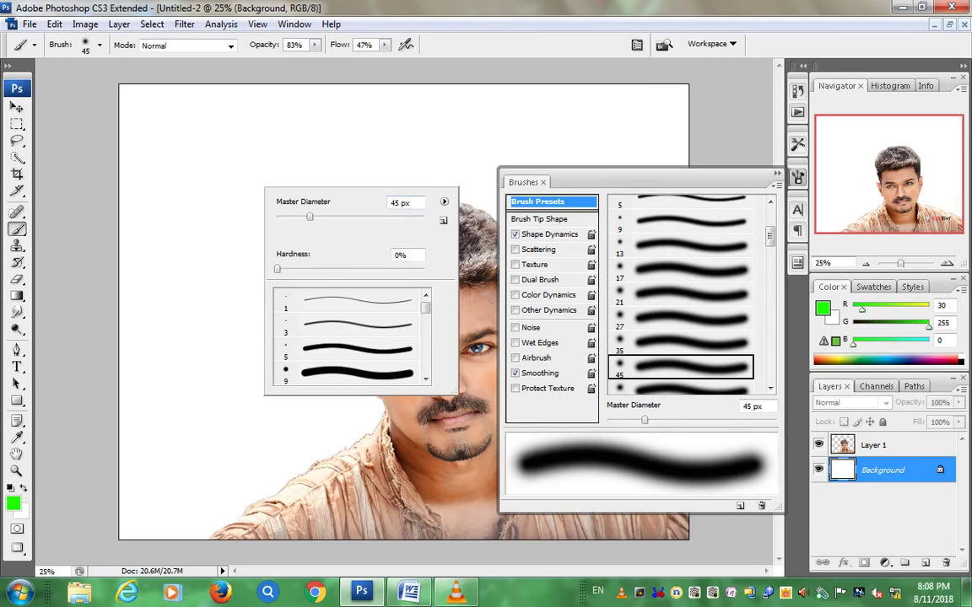
{"action": "type", "text": "100"}
{"action": "key", "text": "Return"}
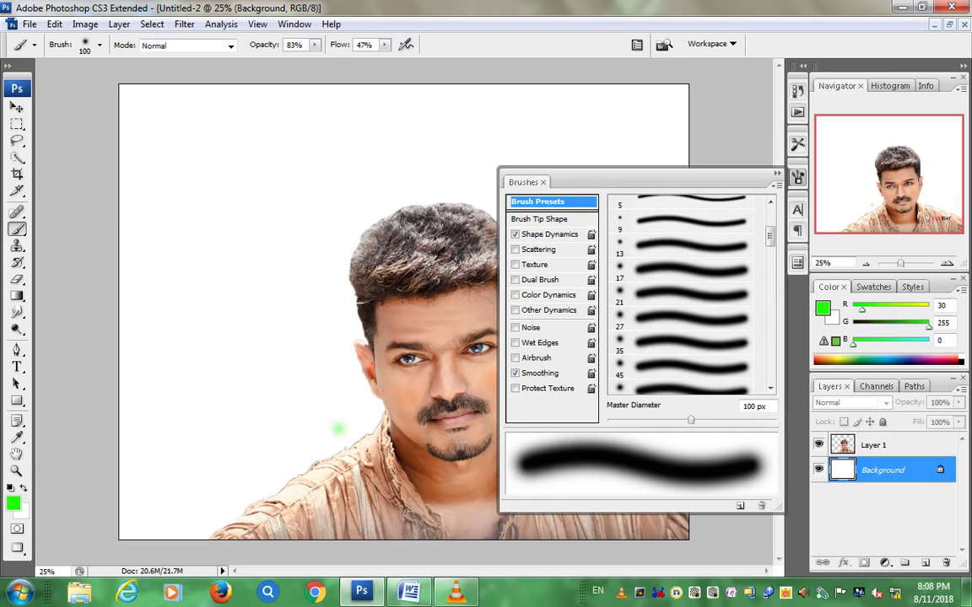
{"action": "key", "text": "F5"}
Step: Enlarge the brush to about 300 px at 68% opacity and paint a soft green band along the bottom
{"action": "right_click", "coordinate": [326, 349]}
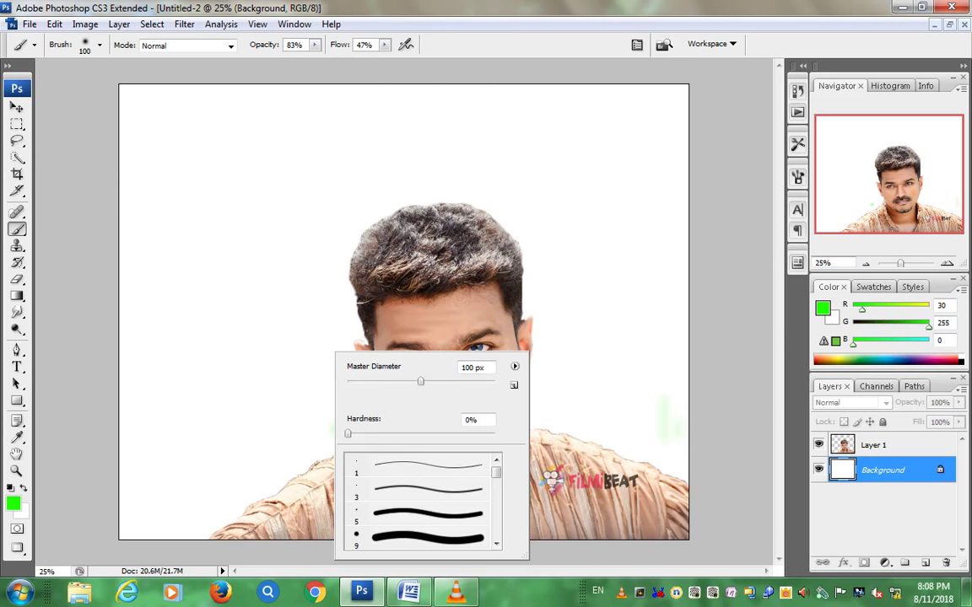
{"action": "left_click_drag", "start_coordinate": [419, 381], "coordinate": [466, 381]}
{"action": "left_click", "coordinate": [329, 307]}
{"action": "left_click", "coordinate": [337, 314]}
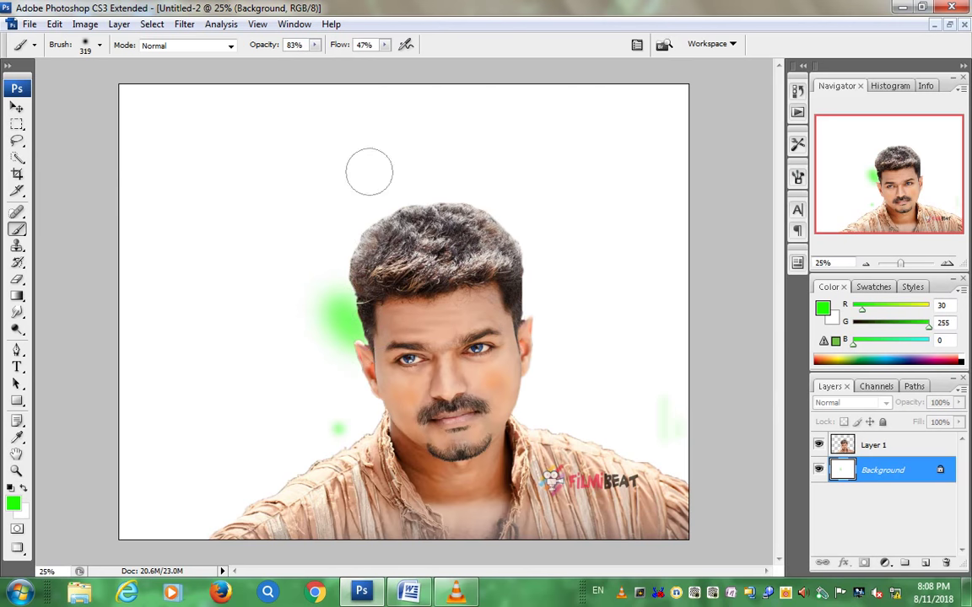
{"action": "left_click", "coordinate": [315, 44]}
{"action": "left_click_drag", "start_coordinate": [315, 59], "coordinate": [303, 59]}
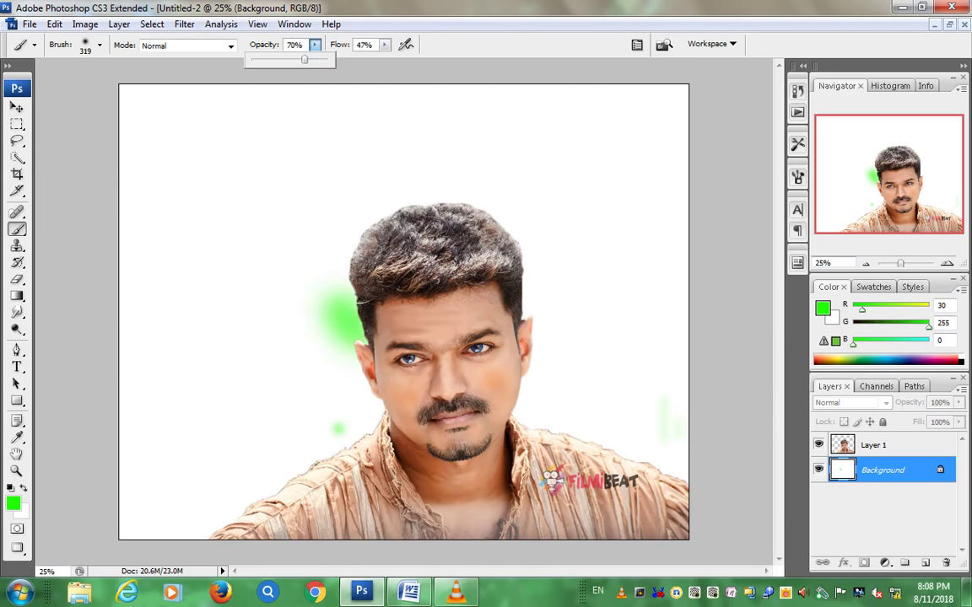
{"action": "key", "text": "ctrl+alt+z"}
{"action": "key", "text": "ctrl+alt+z"}
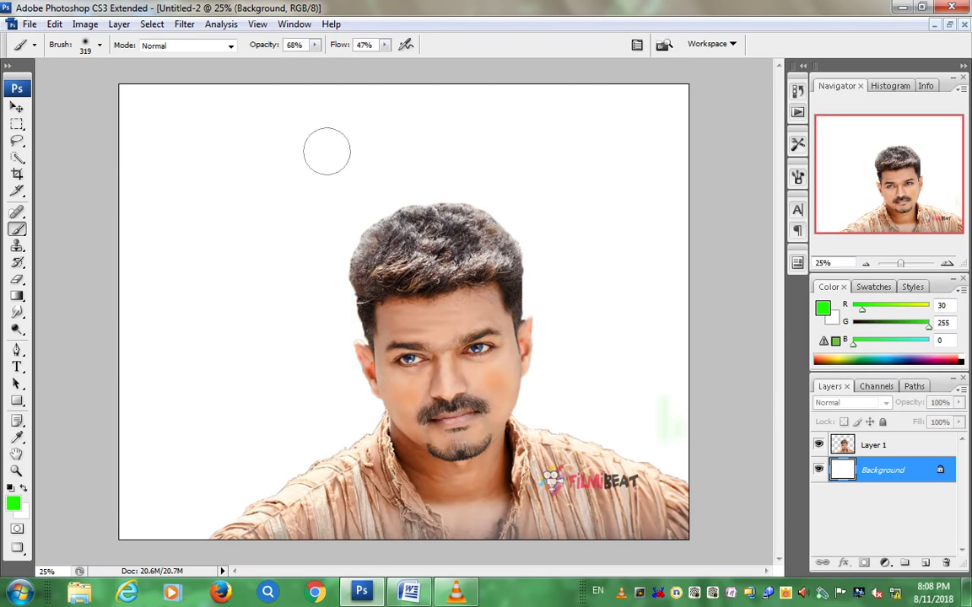
{"action": "mouse_move", "coordinate": [152, 504]}
{"action": "left_mouse_down"}
{"action": "mouse_move", "coordinate": [332, 453]}
{"action": "mouse_move", "coordinate": [118, 432]}
{"action": "mouse_move", "coordinate": [683, 438]}
{"action": "mouse_move", "coordinate": [608, 410]}
{"action": "mouse_move", "coordinate": [538, 413]}
{"action": "mouse_move", "coordinate": [656, 379]}
{"action": "left_mouse_up"}
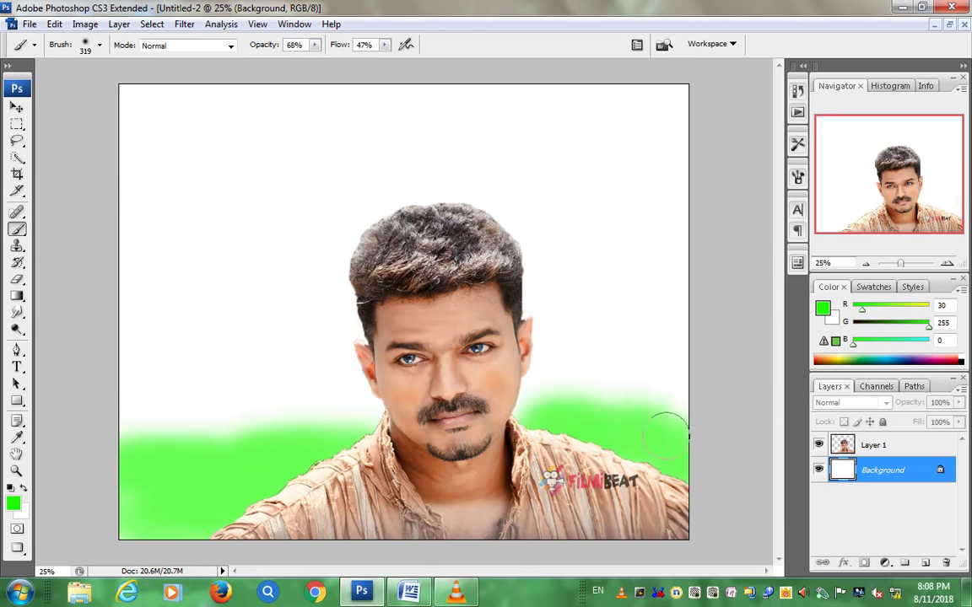
{"action": "mouse_move", "coordinate": [354, 418]}
{"action": "left_mouse_down"}
{"action": "mouse_move", "coordinate": [186, 405]}
{"action": "mouse_move", "coordinate": [217, 433]}
{"action": "mouse_move", "coordinate": [176, 437]}
{"action": "left_mouse_up"}
Step: Set the foreground colour to orange #ff6000 and paint a soft band across the top
{"action": "left_click", "coordinate": [12, 504]}
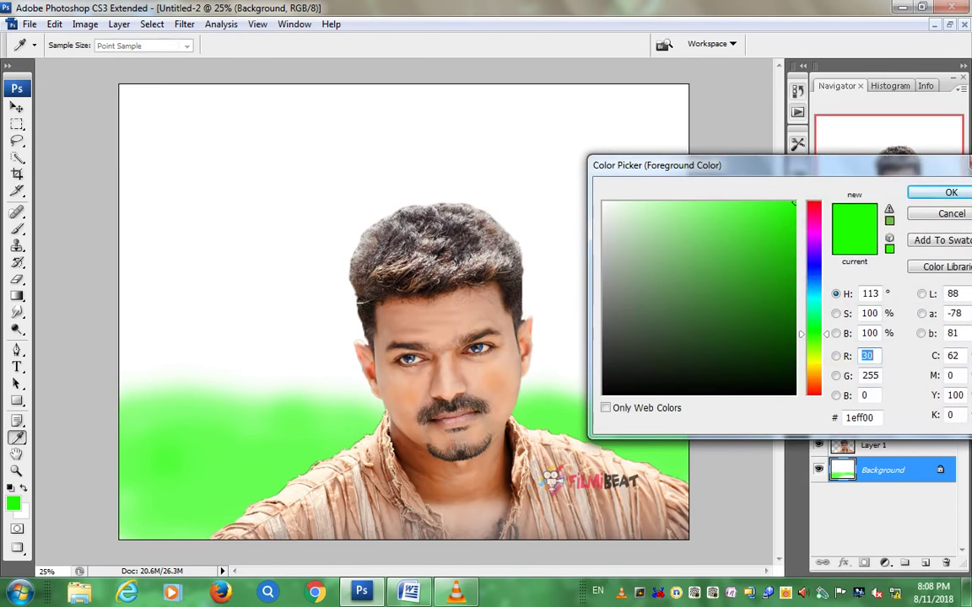
{"action": "left_click_drag", "start_coordinate": [813, 334], "coordinate": [813, 382]}
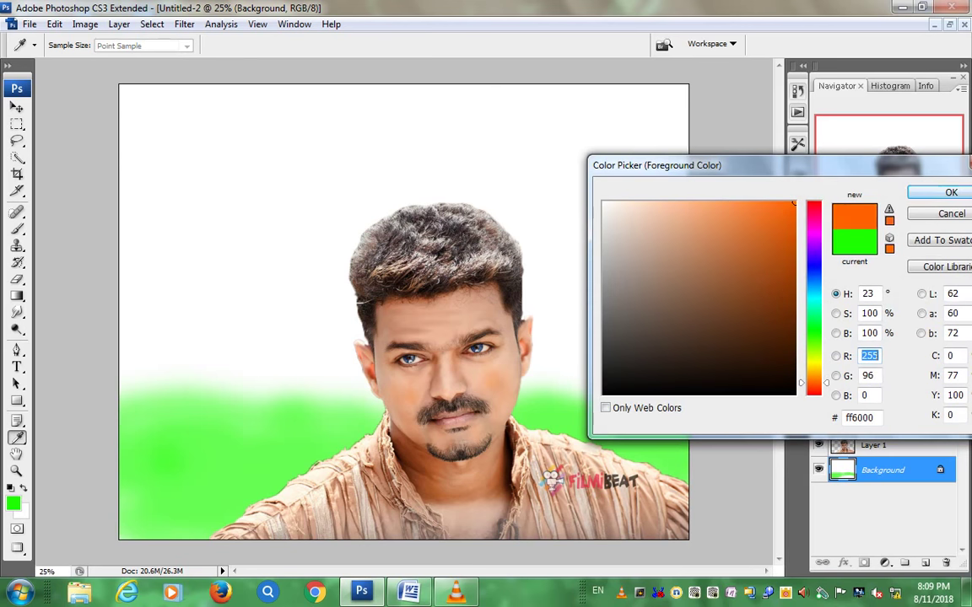
{"action": "key", "text": "Return"}
{"action": "mouse_move", "coordinate": [684, 110]}
{"action": "left_mouse_down"}
{"action": "mouse_move", "coordinate": [109, 102]}
{"action": "mouse_move", "coordinate": [508, 110]}
{"action": "mouse_move", "coordinate": [458, 145]}
{"action": "mouse_move", "coordinate": [425, 132]}
{"action": "mouse_move", "coordinate": [629, 103]}
{"action": "mouse_move", "coordinate": [679, 152]}
{"action": "mouse_move", "coordinate": [571, 178]}
{"action": "mouse_move", "coordinate": [527, 117]}
{"action": "mouse_move", "coordinate": [202, 167]}
{"action": "mouse_move", "coordinate": [316, 164]}
{"action": "mouse_move", "coordinate": [178, 147]}
{"action": "mouse_move", "coordinate": [145, 180]}
{"action": "mouse_move", "coordinate": [373, 209]}
{"action": "mouse_move", "coordinate": [546, 179]}
{"action": "mouse_move", "coordinate": [659, 204]}
{"action": "left_mouse_up"}
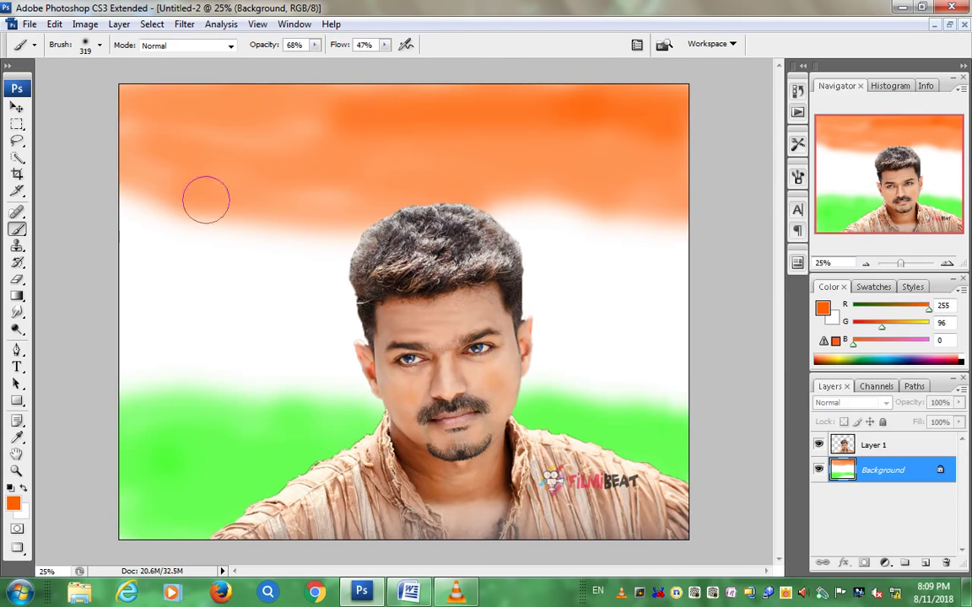
Step: Switch to the Smudge tool and enlarge its brush to 121 px
{"action": "left_click", "coordinate": [16, 312]}
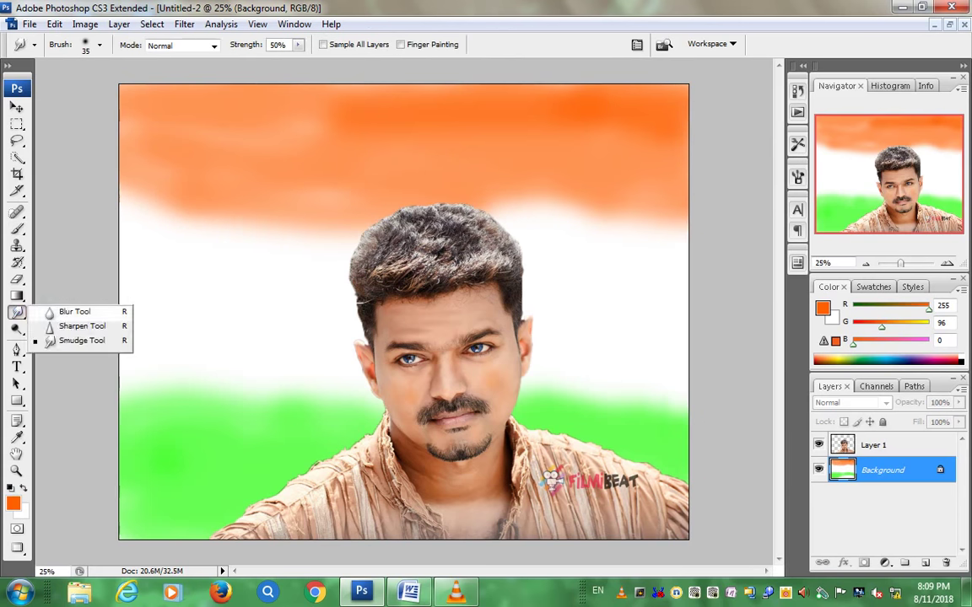
{"action": "left_click", "coordinate": [81, 340]}
{"action": "left_click", "coordinate": [797, 209]}
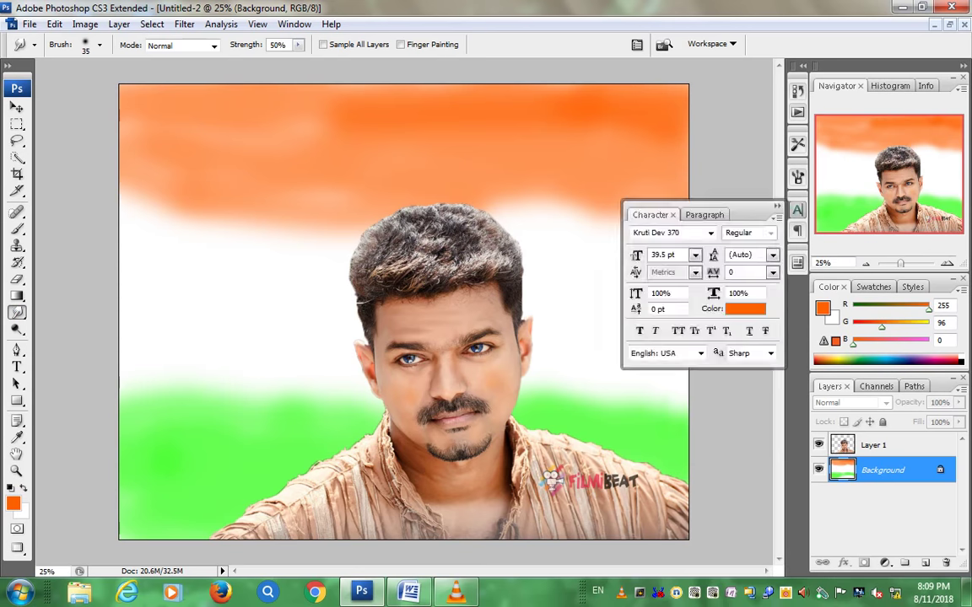
{"action": "left_click", "coordinate": [797, 176]}
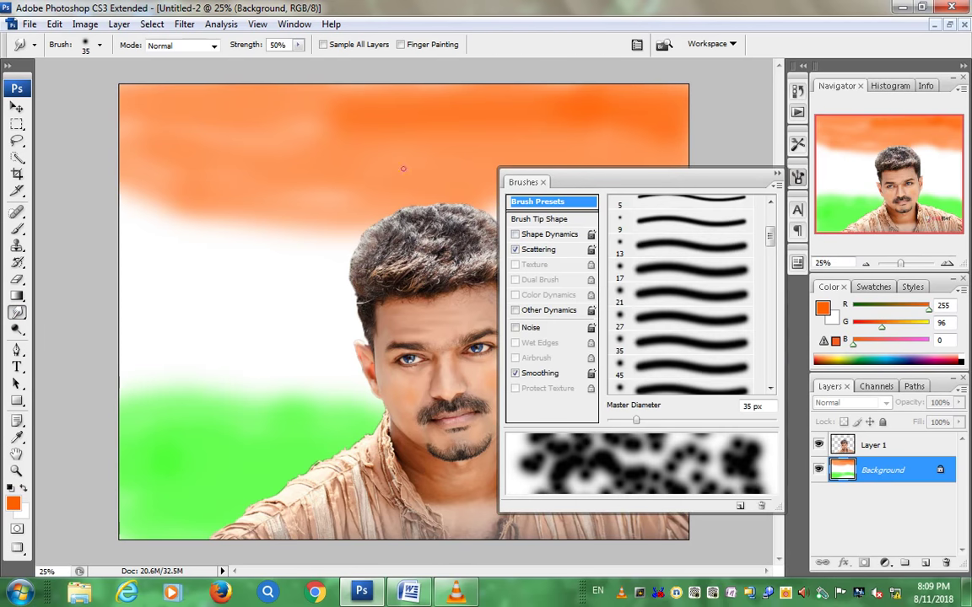
{"action": "right_click", "coordinate": [267, 189]}
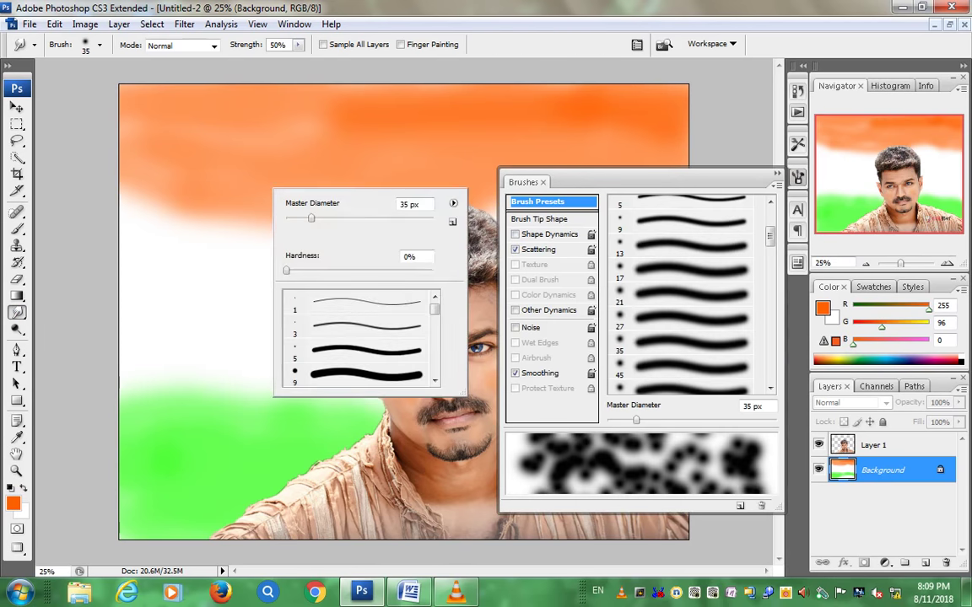
{"action": "left_click_drag", "start_coordinate": [311, 218], "coordinate": [367, 219]}
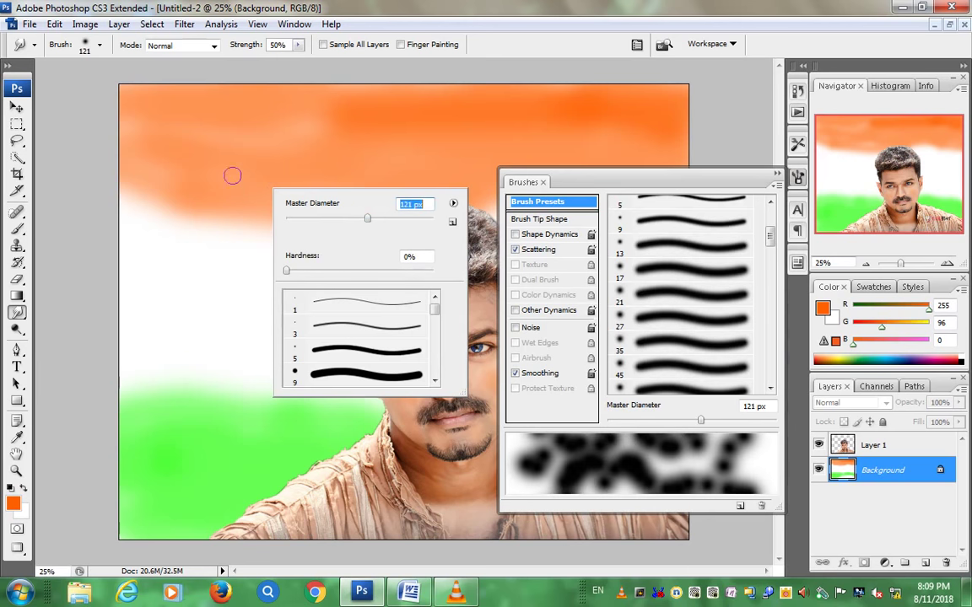
{"action": "key", "text": "Return"}
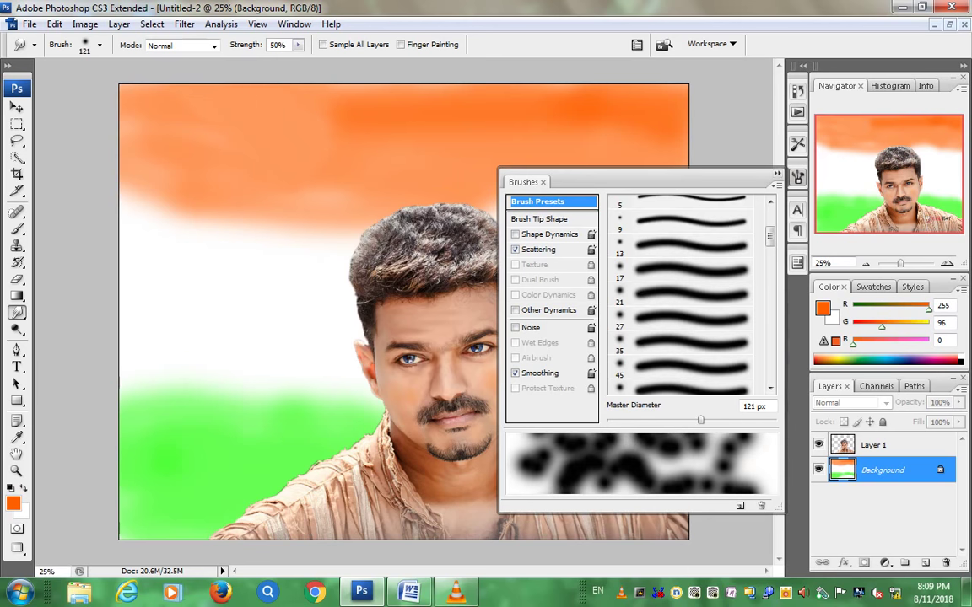
{"action": "key", "text": "F5"}
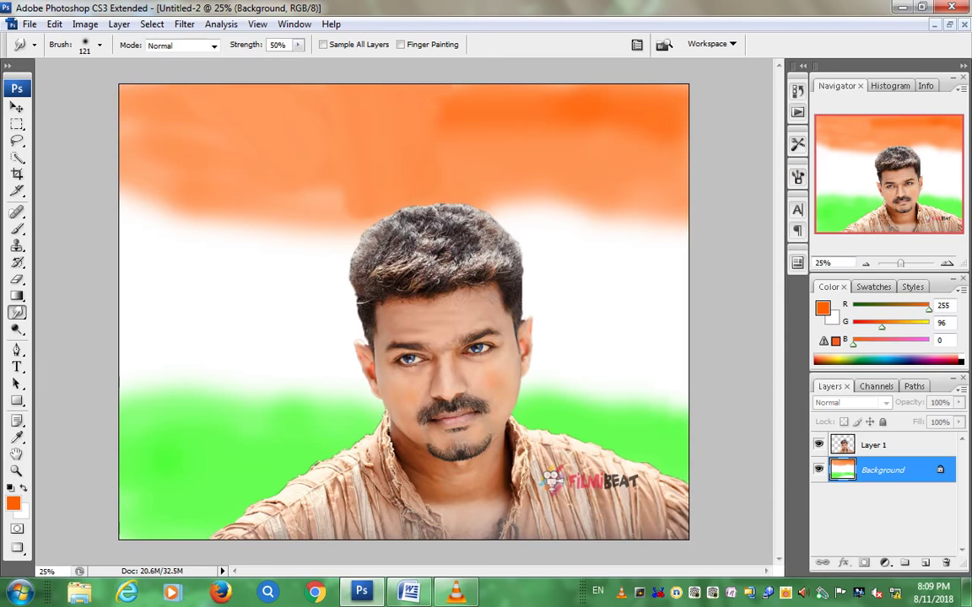
Step: Smear the orange band downward into the white band across the upper right
{"action": "left_click_drag", "start_coordinate": [523, 92], "coordinate": [527, 228]}
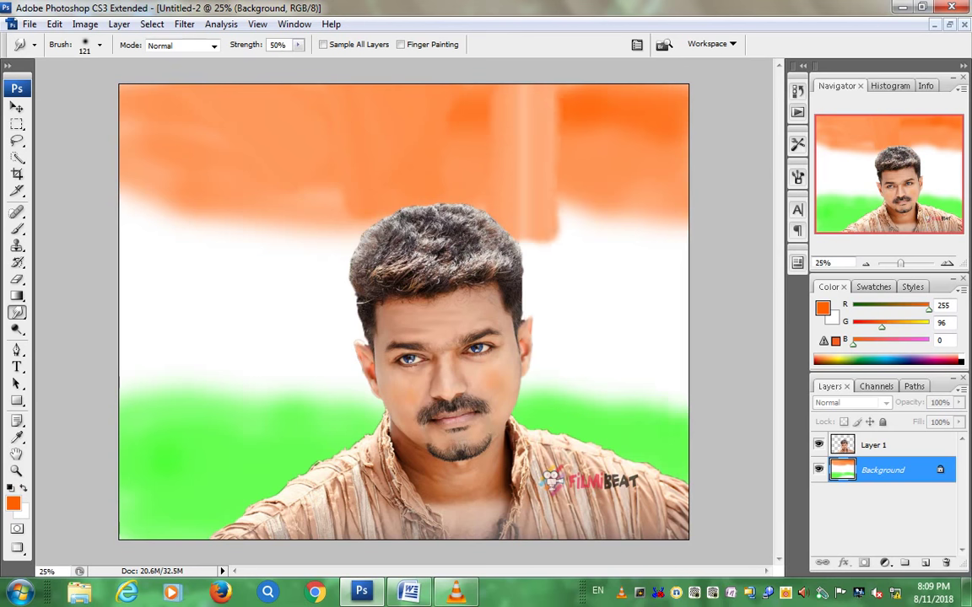
{"action": "left_click_drag", "start_coordinate": [510, 101], "coordinate": [540, 211]}
{"action": "left_click_drag", "start_coordinate": [540, 93], "coordinate": [565, 211]}
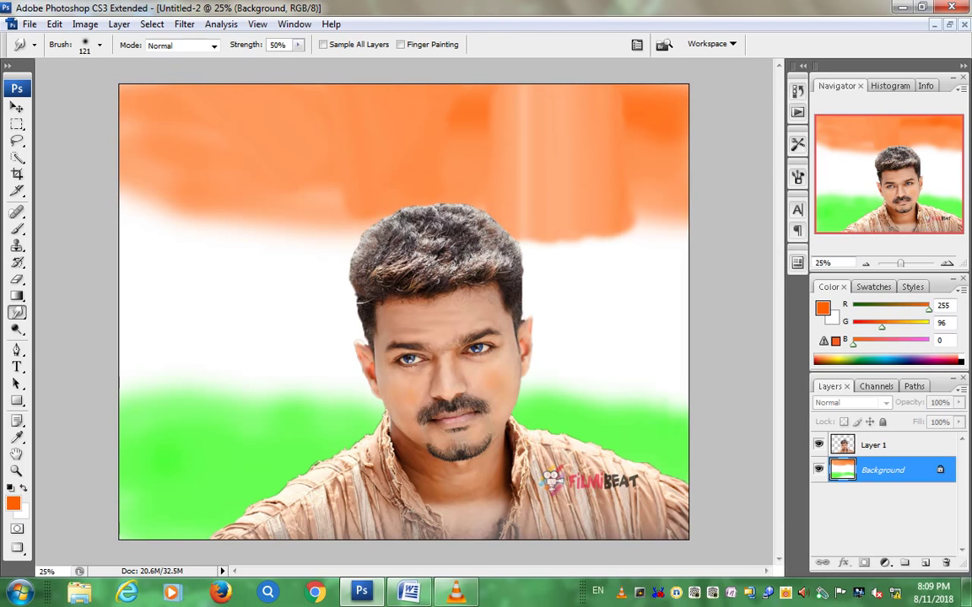
{"action": "mouse_move", "coordinate": [557, 85]}
{"action": "left_mouse_down"}
{"action": "mouse_move", "coordinate": [603, 207]}
{"action": "mouse_move", "coordinate": [582, 215]}
{"action": "left_mouse_up"}
{"action": "left_click_drag", "start_coordinate": [607, 88], "coordinate": [611, 211]}
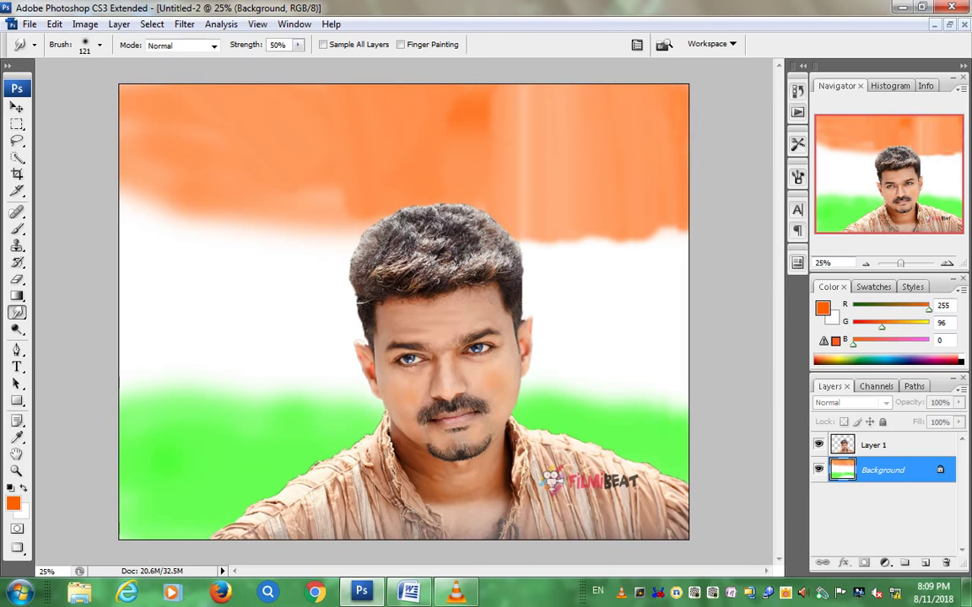
Step: In the Brushes palette, enable Scattering at 453% with count 7 and 2% count jitter
{"action": "left_click", "coordinate": [798, 145]}
{"action": "left_click", "coordinate": [798, 177]}
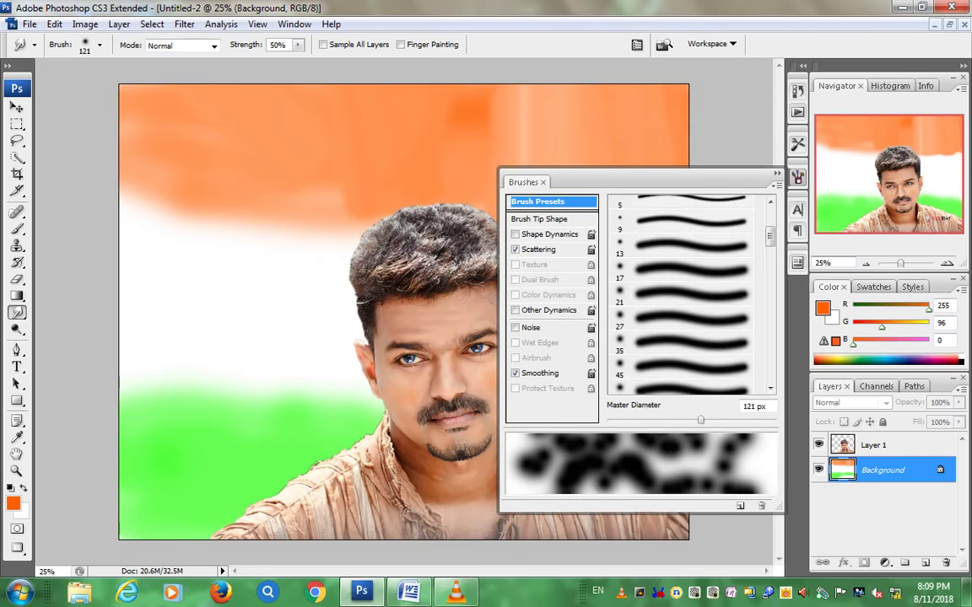
{"action": "scroll", "coordinate": [688, 291], "scroll_direction": "down", "scroll_amount": 3}
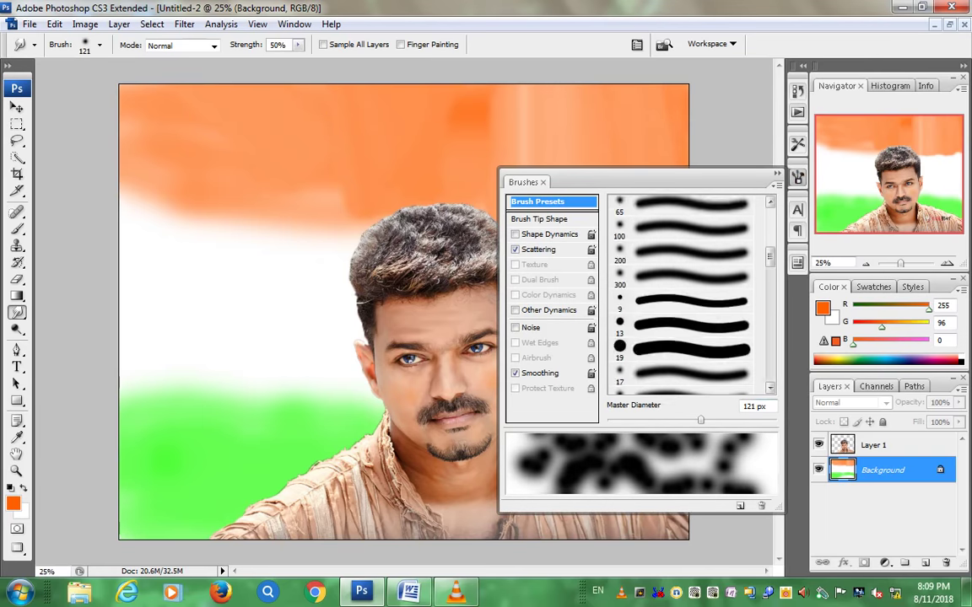
{"action": "scroll", "coordinate": [687, 291], "scroll_direction": "down", "scroll_amount": 3}
{"action": "scroll", "coordinate": [687, 291], "scroll_direction": "down", "scroll_amount": 3}
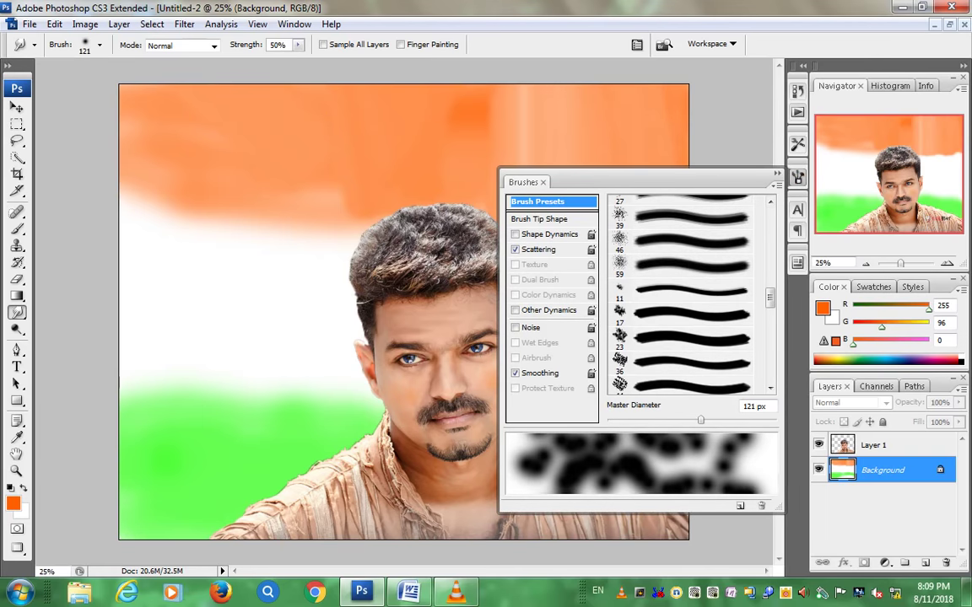
{"action": "left_click", "coordinate": [685, 385]}
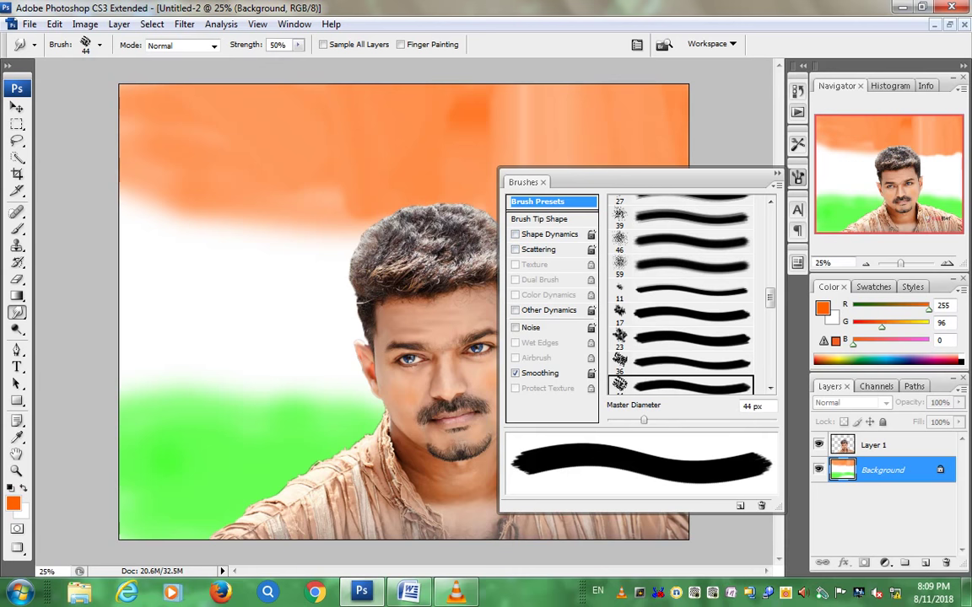
{"action": "left_click", "coordinate": [538, 249]}
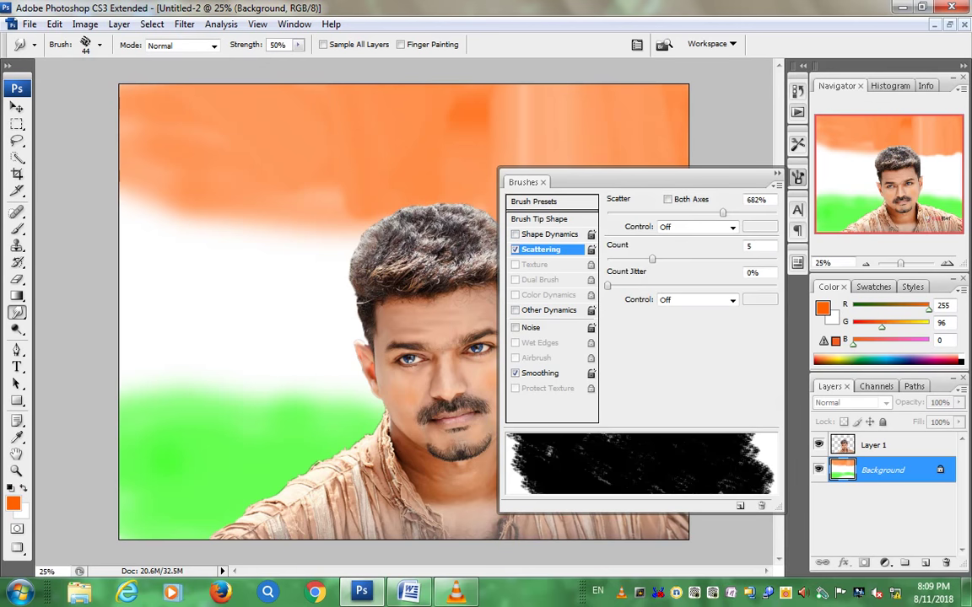
{"action": "left_click_drag", "start_coordinate": [652, 259], "coordinate": [684, 259]}
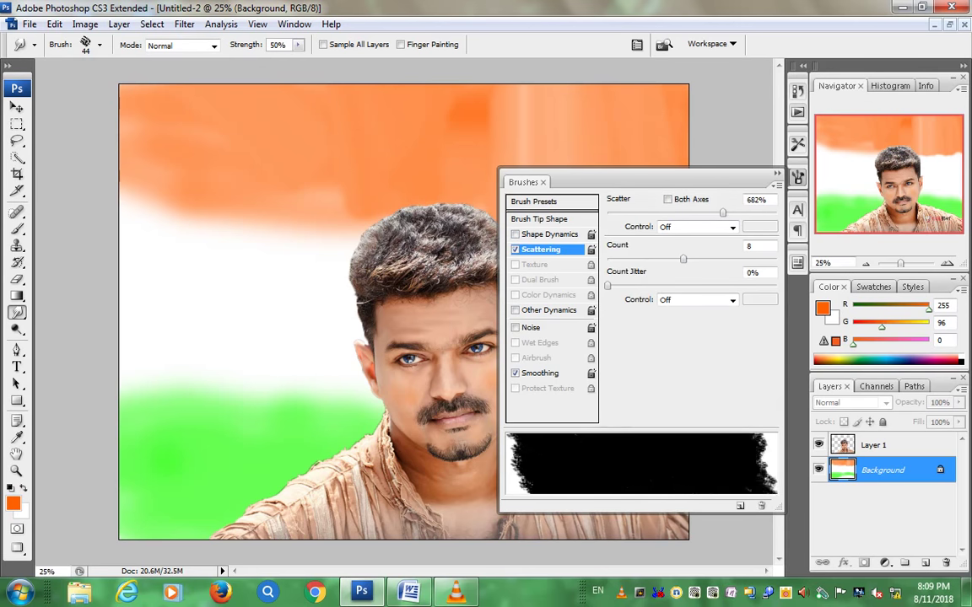
{"action": "left_click_drag", "start_coordinate": [607, 285], "coordinate": [610, 285]}
{"action": "mouse_move", "coordinate": [722, 213]}
{"action": "left_mouse_down"}
{"action": "mouse_move", "coordinate": [674, 213]}
{"action": "mouse_move", "coordinate": [683, 212]}
{"action": "left_mouse_up"}
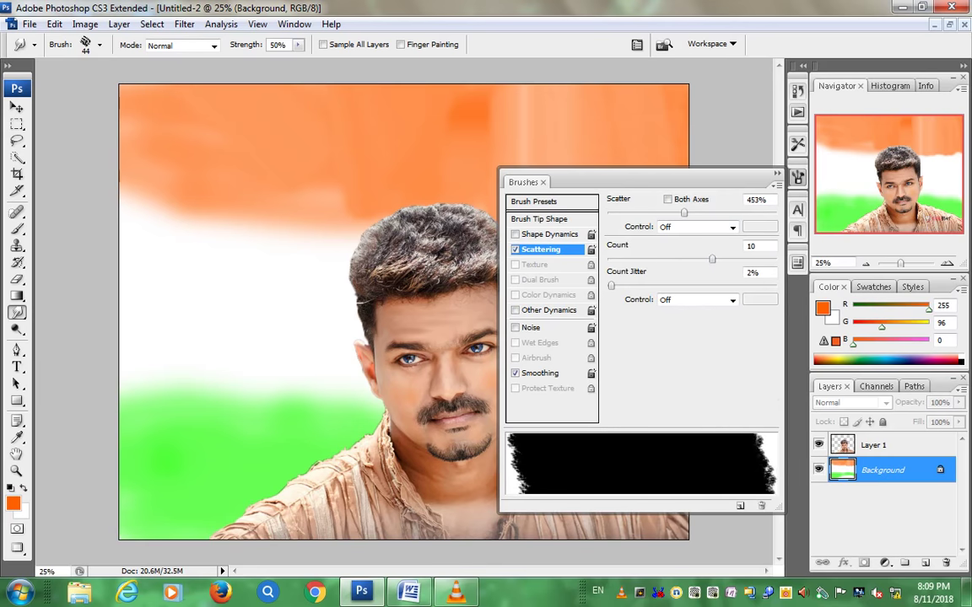
{"action": "left_click_drag", "start_coordinate": [683, 259], "coordinate": [673, 259]}
Step: Switch to the 60 px rough preset with scattering on and set its diameter to 189 px
{"action": "left_click", "coordinate": [538, 201]}
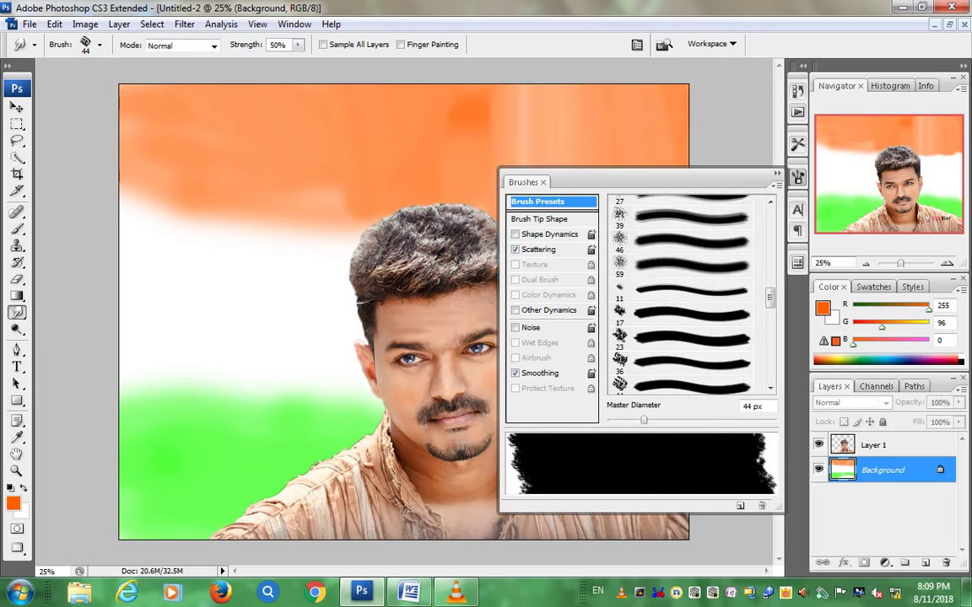
{"action": "left_click", "coordinate": [680, 362]}
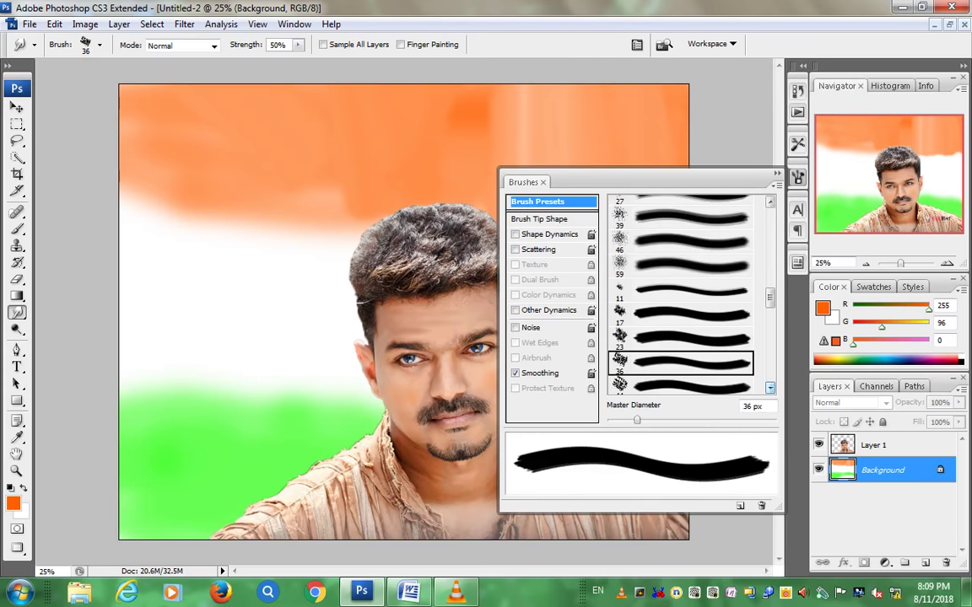
{"action": "scroll", "coordinate": [680, 295], "scroll_direction": "down", "scroll_amount": 1}
{"action": "scroll", "coordinate": [680, 295], "scroll_direction": "down", "scroll_amount": 2}
{"action": "scroll", "coordinate": [680, 295], "scroll_direction": "down", "scroll_amount": 1}
{"action": "left_click", "coordinate": [680, 338]}
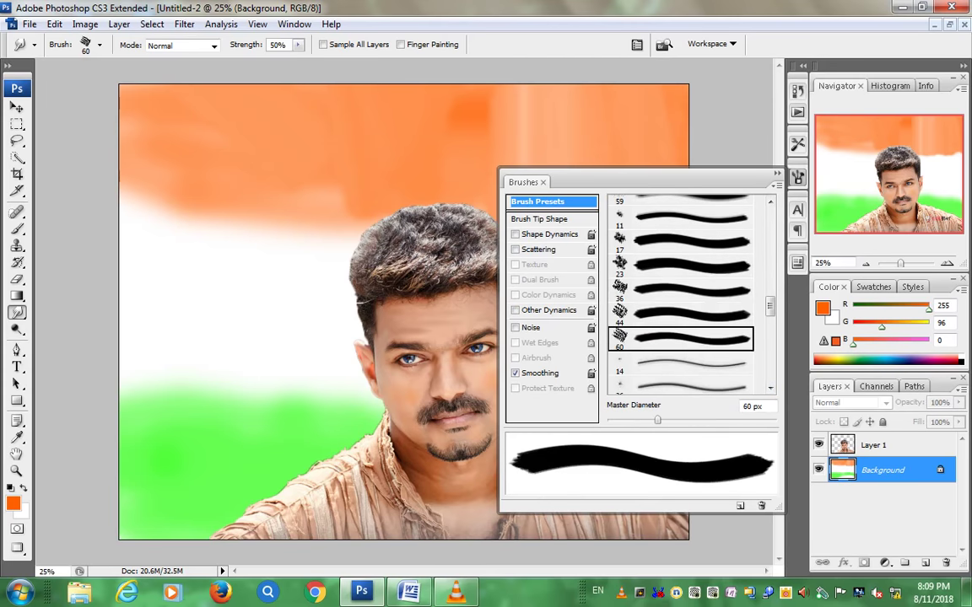
{"action": "left_click", "coordinate": [515, 250]}
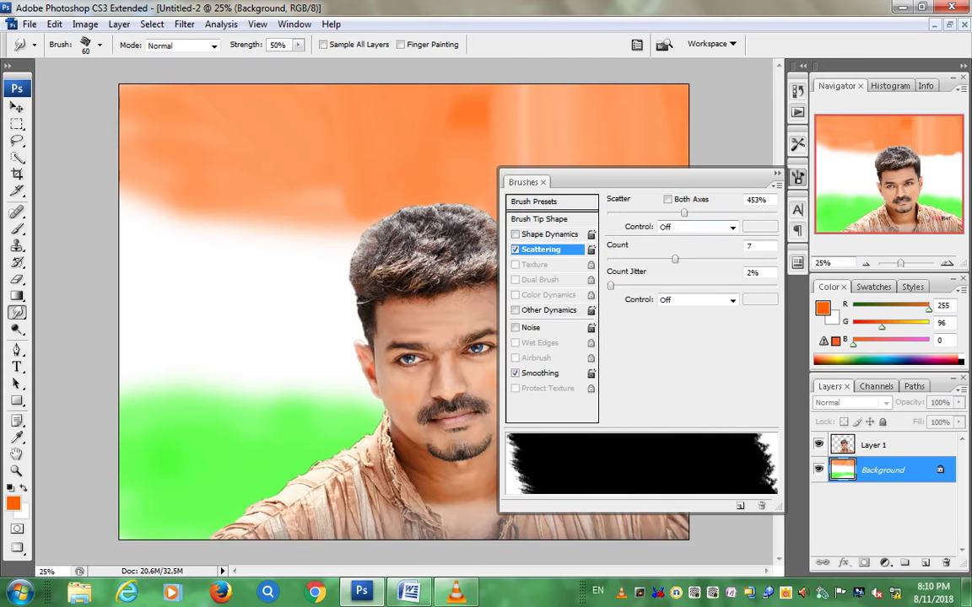
{"action": "right_click", "coordinate": [294, 207]}
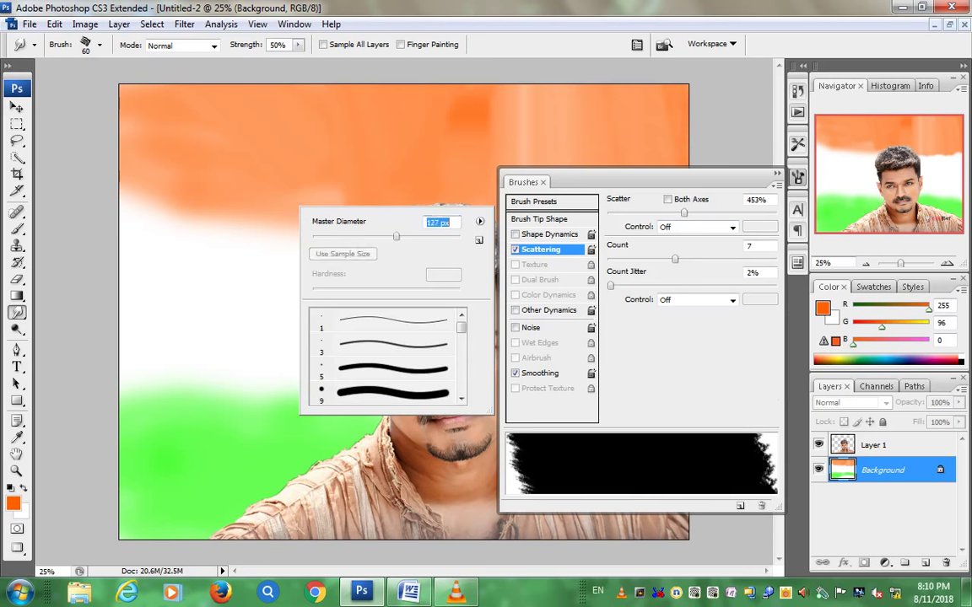
{"action": "type", "text": "189"}
{"action": "key", "text": "Return"}
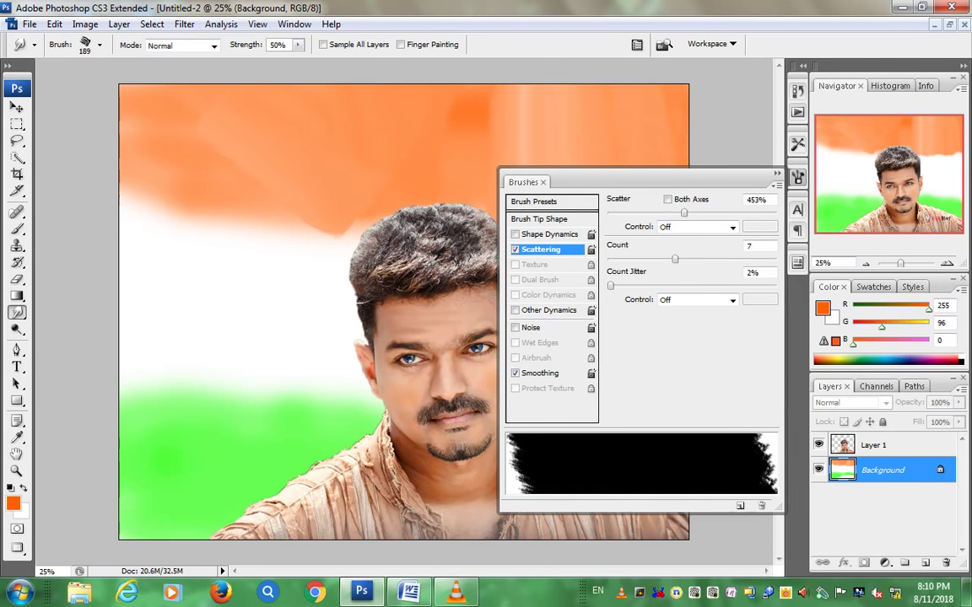
{"action": "key", "text": "F5"}
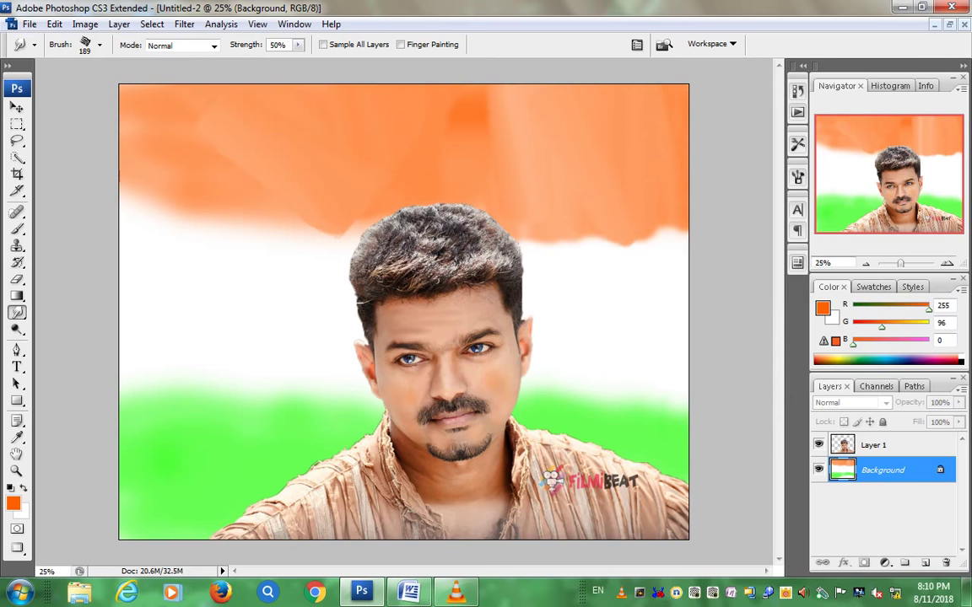
Step: Smudge the green band up-left into the white on the right of the face
{"action": "left_click_drag", "start_coordinate": [675, 234], "coordinate": [594, 215]}
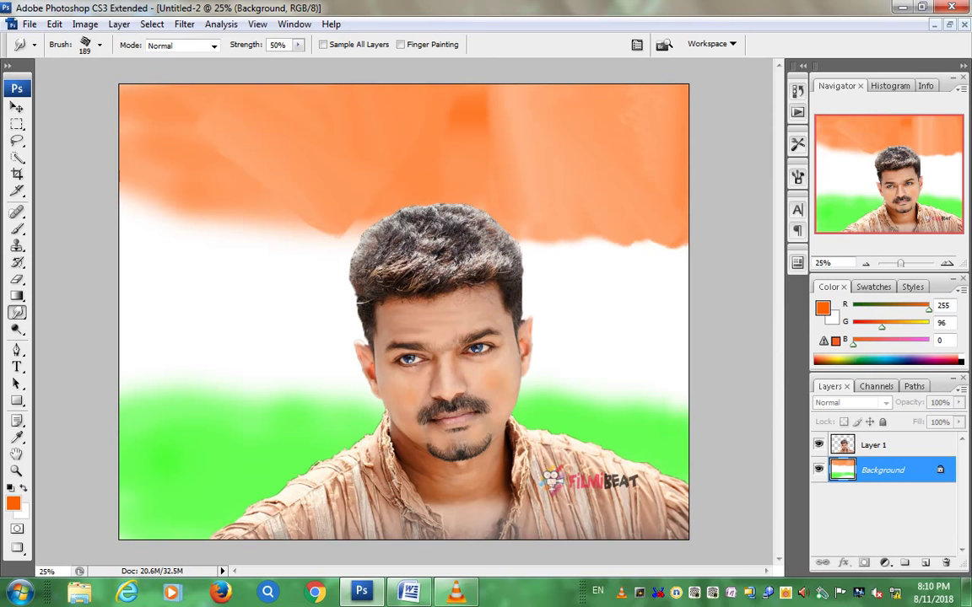
{"action": "left_click_drag", "start_coordinate": [604, 430], "coordinate": [671, 350]}
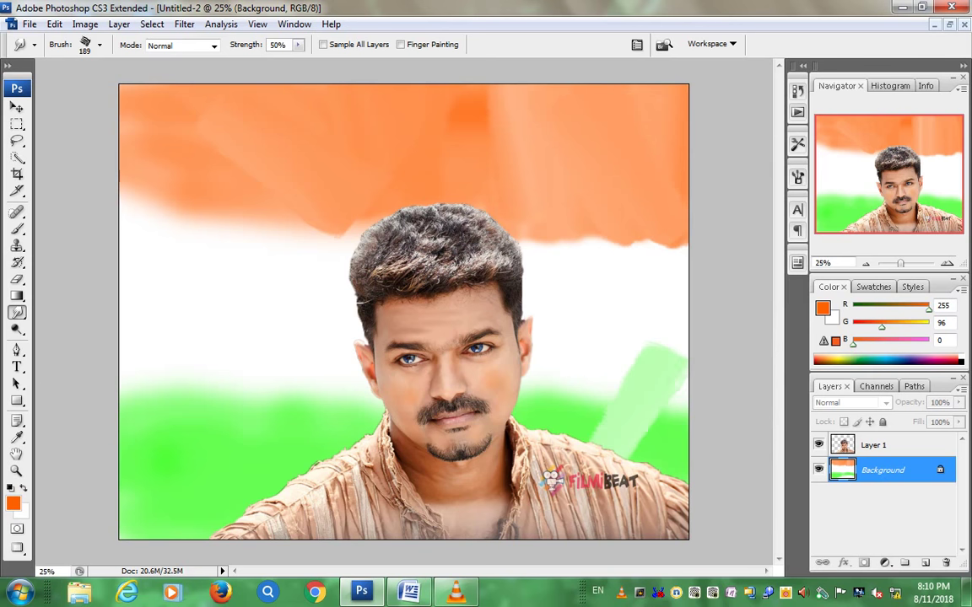
{"action": "mouse_move", "coordinate": [599, 413]}
{"action": "left_mouse_down"}
{"action": "mouse_move", "coordinate": [591, 384]}
{"action": "mouse_move", "coordinate": [614, 358]}
{"action": "mouse_move", "coordinate": [613, 428]}
{"action": "left_mouse_up"}
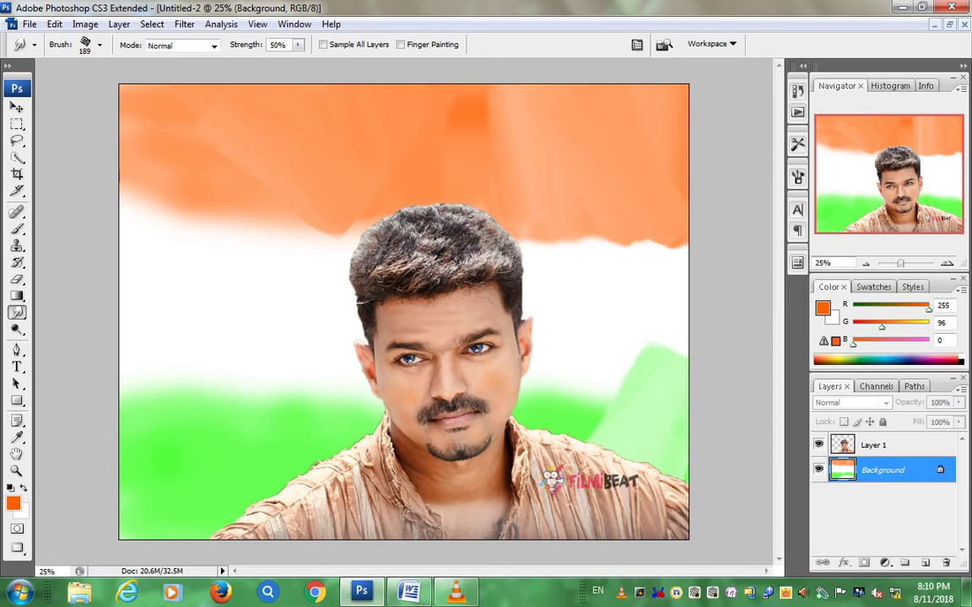
{"action": "left_click_drag", "start_coordinate": [607, 388], "coordinate": [497, 375]}
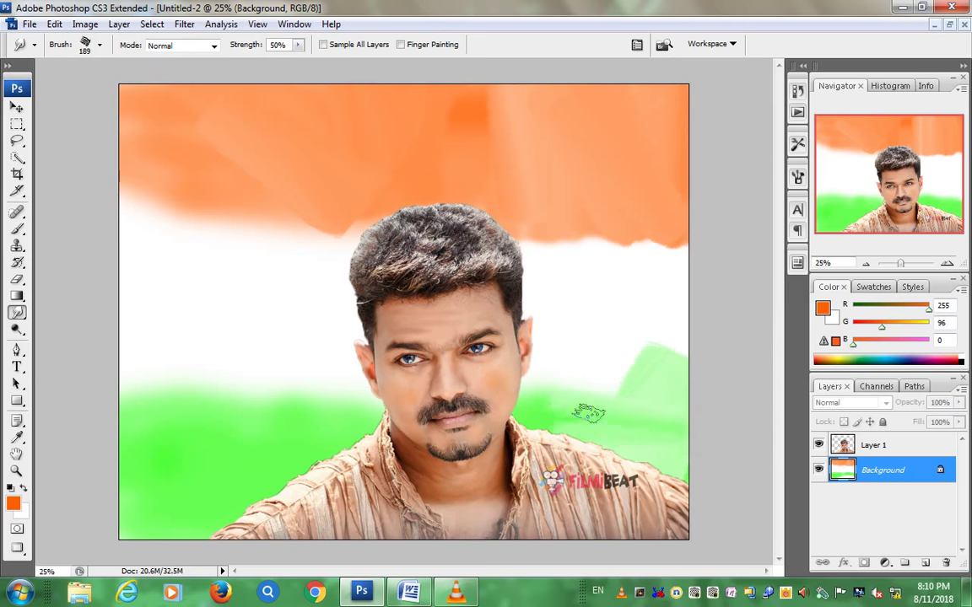
{"action": "left_click_drag", "start_coordinate": [616, 333], "coordinate": [490, 371]}
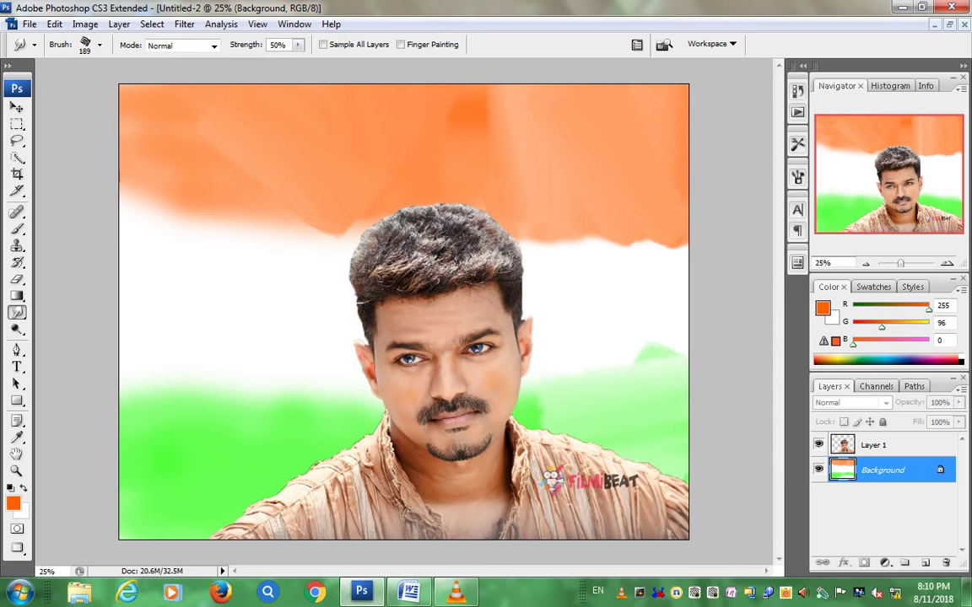
{"action": "left_click_drag", "start_coordinate": [666, 397], "coordinate": [548, 350]}
{"action": "left_click_drag", "start_coordinate": [608, 363], "coordinate": [494, 324]}
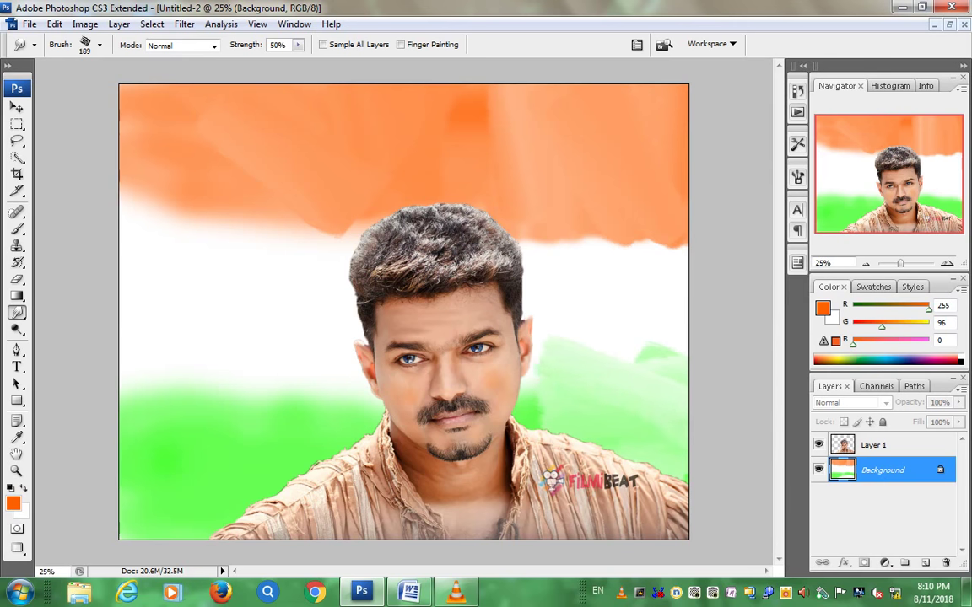
{"action": "left_click_drag", "start_coordinate": [675, 447], "coordinate": [632, 414]}
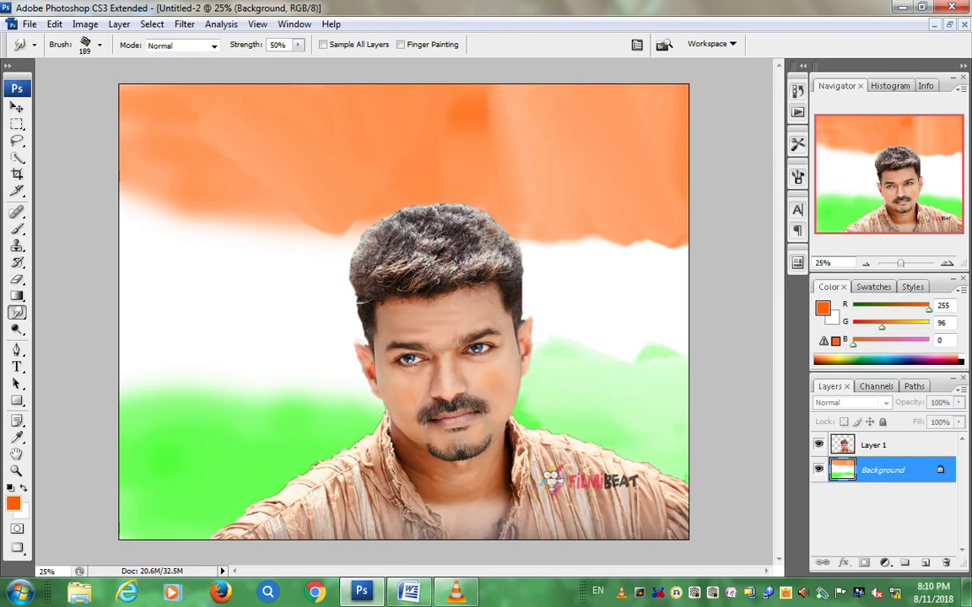
{"action": "left_click_drag", "start_coordinate": [658, 405], "coordinate": [532, 355]}
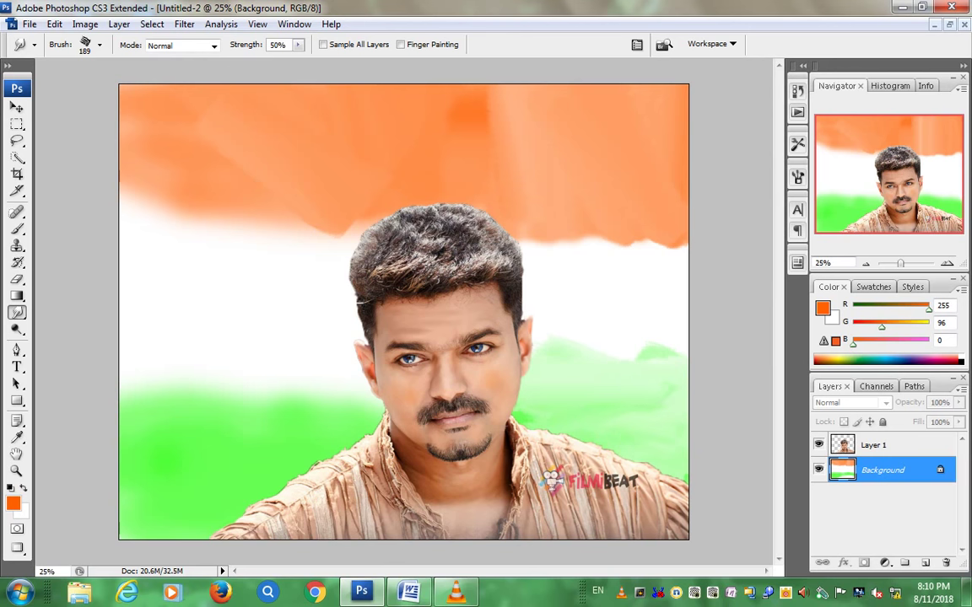
Step: Smear the green up into the white left of the face and smooth the lower-left streaks
{"action": "mouse_move", "coordinate": [354, 401]}
{"action": "left_mouse_down"}
{"action": "mouse_move", "coordinate": [240, 338]}
{"action": "mouse_move", "coordinate": [204, 355]}
{"action": "left_mouse_up"}
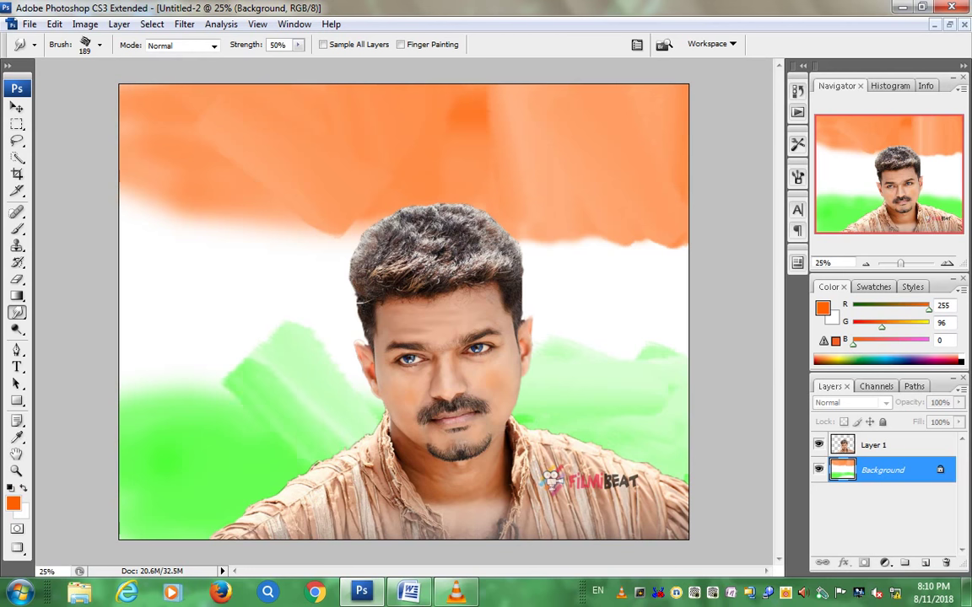
{"action": "left_click_drag", "start_coordinate": [304, 388], "coordinate": [190, 336]}
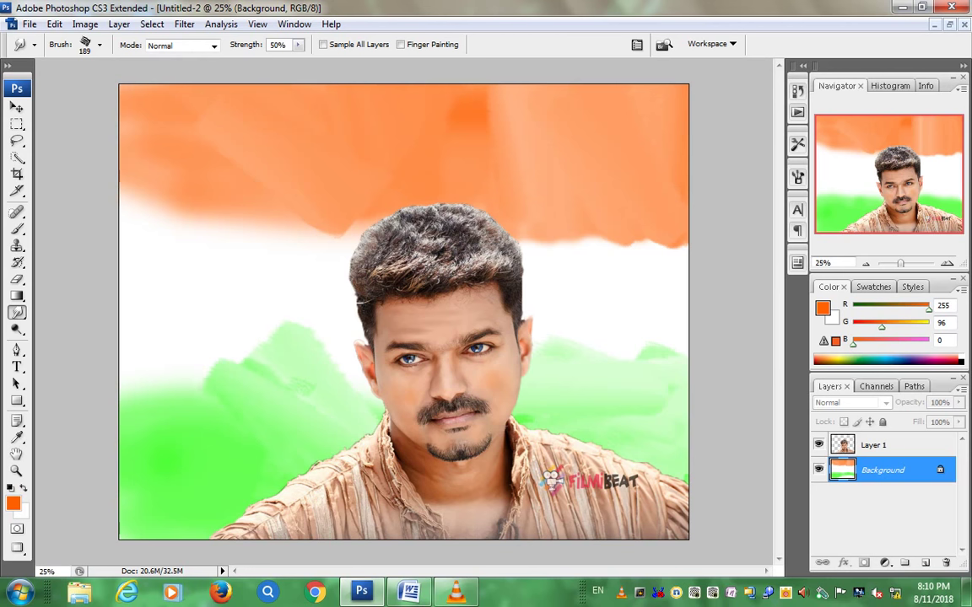
{"action": "left_click_drag", "start_coordinate": [244, 396], "coordinate": [194, 321]}
{"action": "mouse_move", "coordinate": [219, 354]}
{"action": "left_mouse_down"}
{"action": "mouse_move", "coordinate": [172, 329]}
{"action": "mouse_move", "coordinate": [165, 346]}
{"action": "mouse_move", "coordinate": [160, 308]}
{"action": "mouse_move", "coordinate": [150, 303]}
{"action": "left_mouse_up"}
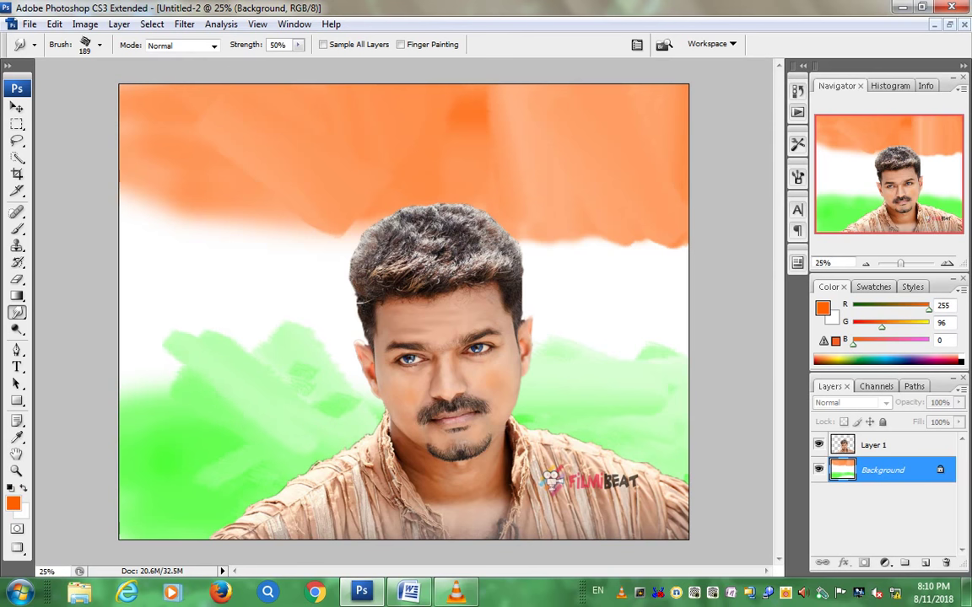
{"action": "mouse_move", "coordinate": [189, 354]}
{"action": "left_mouse_down"}
{"action": "mouse_move", "coordinate": [139, 325]}
{"action": "mouse_move", "coordinate": [134, 336]}
{"action": "left_mouse_up"}
{"action": "left_click_drag", "start_coordinate": [211, 395], "coordinate": [135, 341]}
{"action": "left_click_drag", "start_coordinate": [160, 413], "coordinate": [237, 354]}
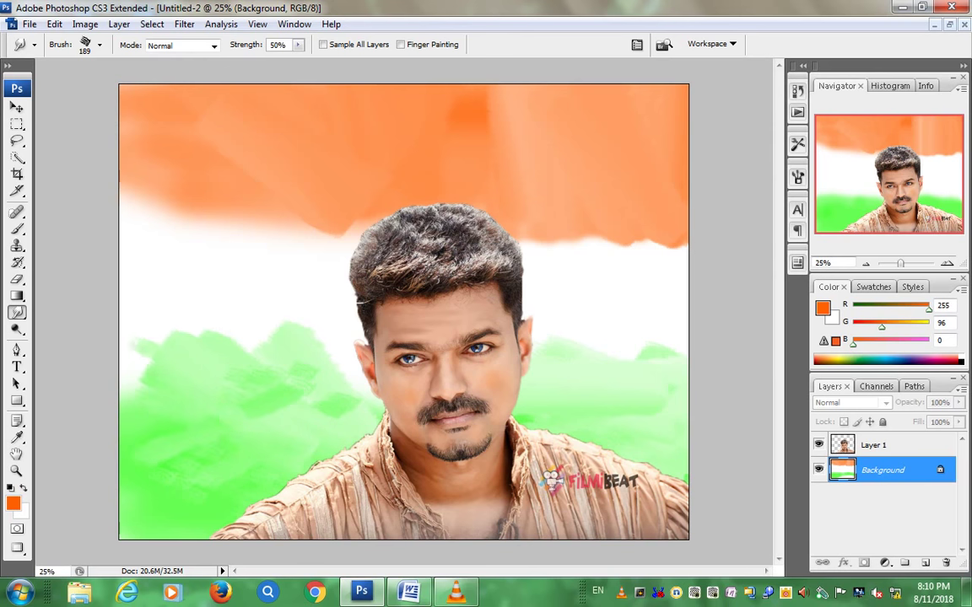
{"action": "mouse_move", "coordinate": [228, 401]}
{"action": "left_mouse_down"}
{"action": "mouse_move", "coordinate": [122, 317]}
{"action": "mouse_move", "coordinate": [118, 329]}
{"action": "left_mouse_up"}
{"action": "left_click_drag", "start_coordinate": [185, 481], "coordinate": [127, 413]}
{"action": "left_click_drag", "start_coordinate": [211, 371], "coordinate": [114, 303]}
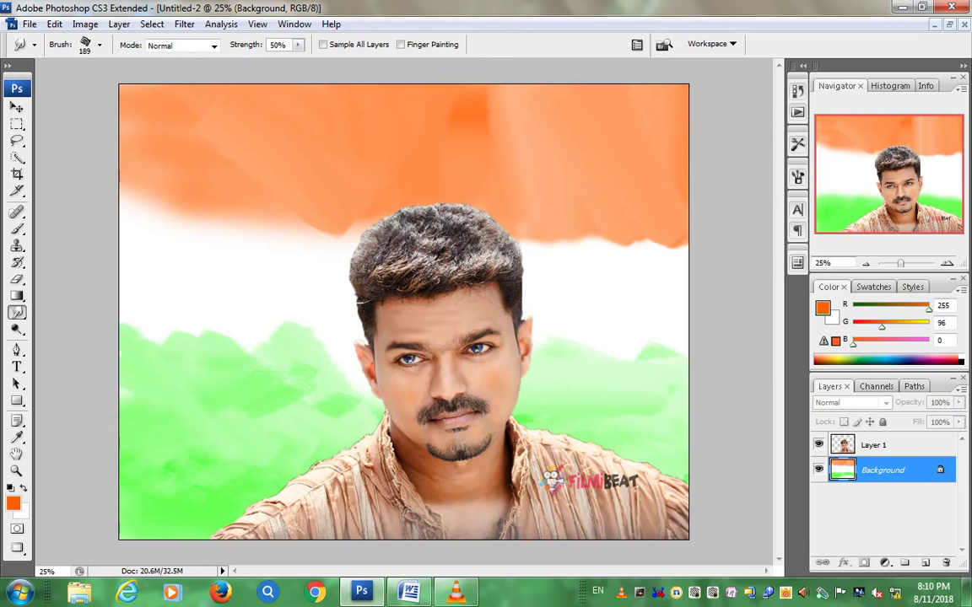
{"action": "left_click_drag", "start_coordinate": [137, 425], "coordinate": [122, 413]}
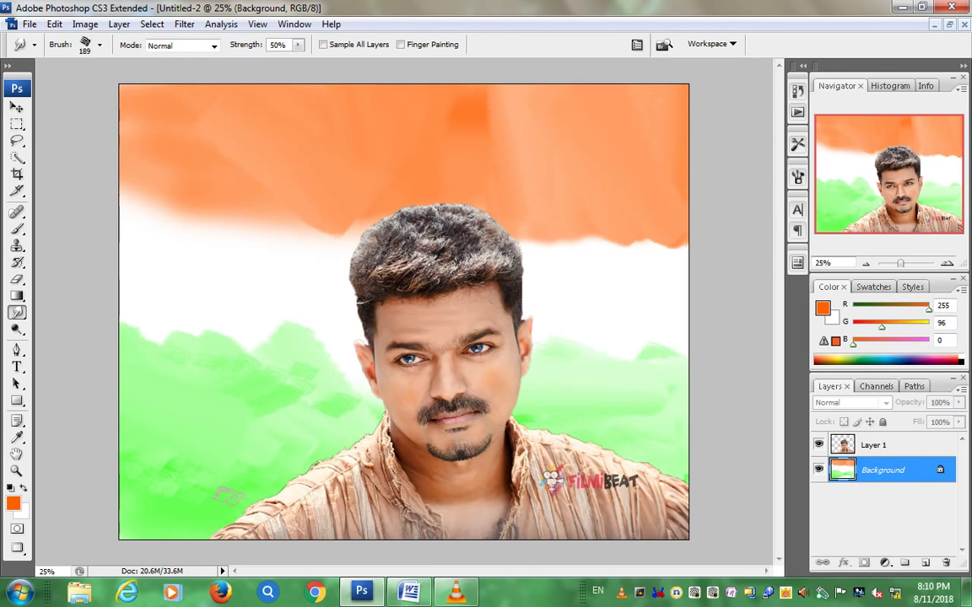
{"action": "left_click_drag", "start_coordinate": [224, 482], "coordinate": [182, 460]}
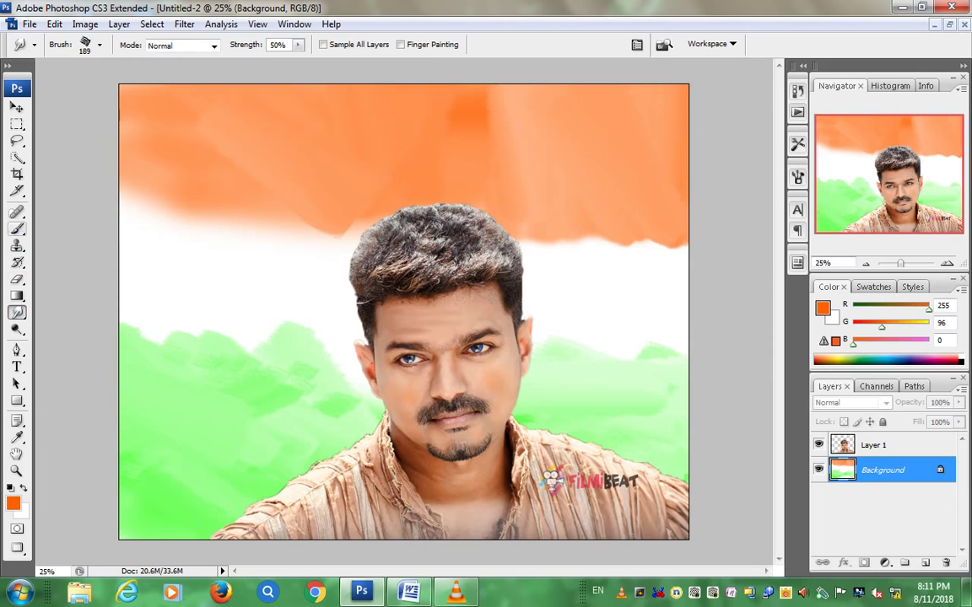
Step: With the Brush tool set to white, paint over the lower-left green to lighten it
{"action": "key", "text": "b"}
{"action": "left_click", "coordinate": [12, 504]}
{"action": "left_click", "coordinate": [603, 202]}
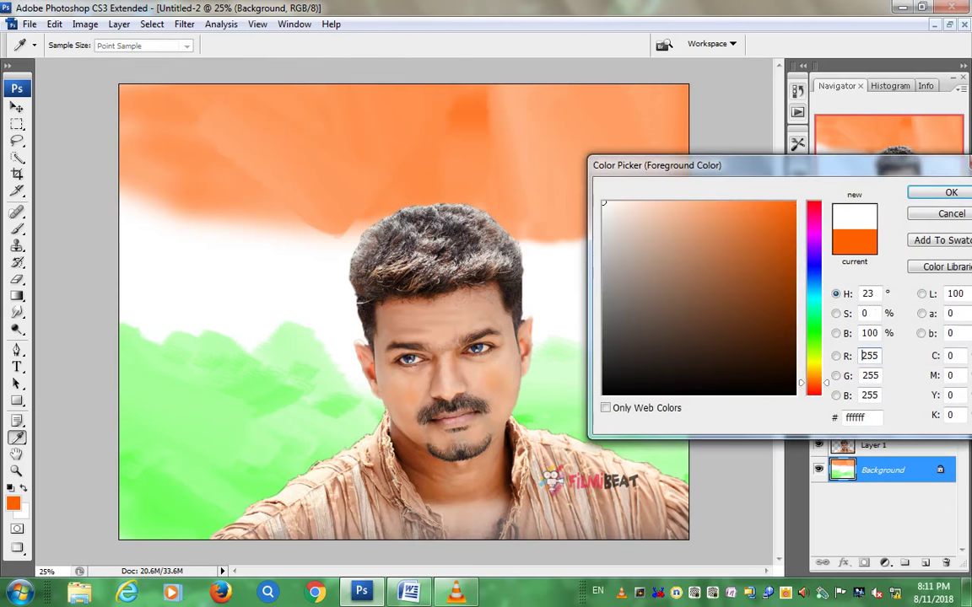
{"action": "key", "text": "Return"}
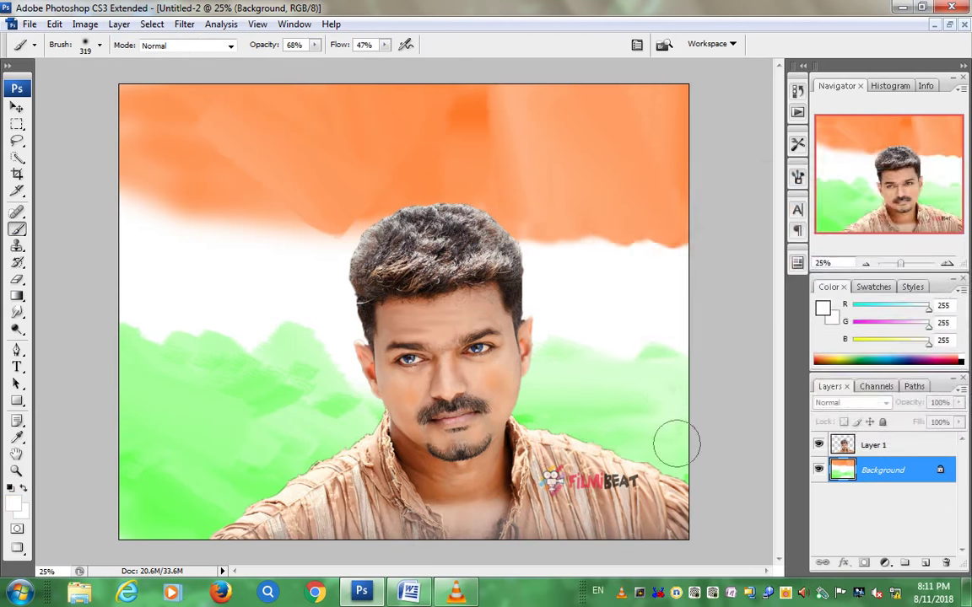
{"action": "left_click_drag", "start_coordinate": [246, 451], "coordinate": [200, 506]}
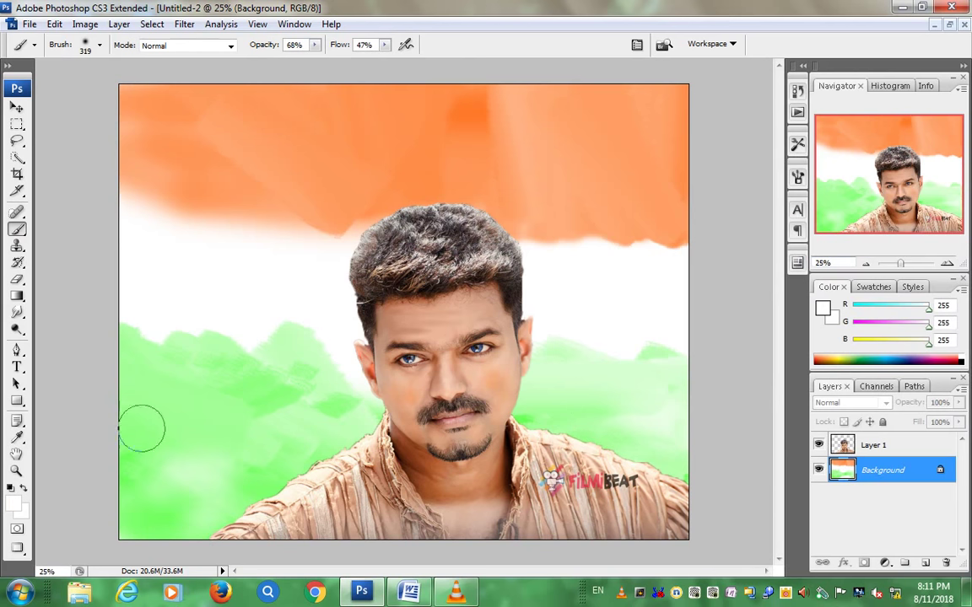
{"action": "left_click", "coordinate": [17, 313]}
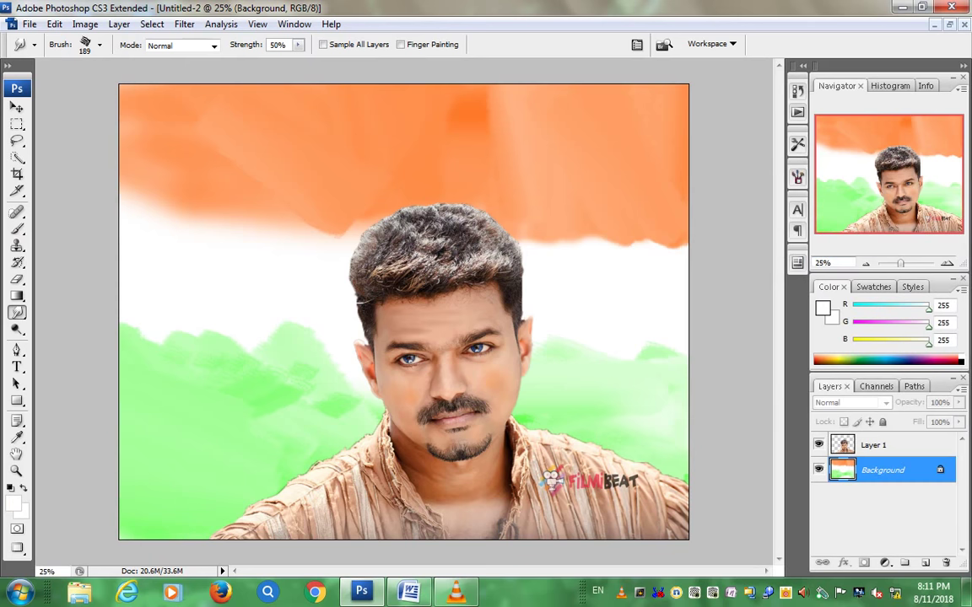
Step: Choose the 74 px scattered leaf brush preset and enlarge it to 97 px
{"action": "left_click", "coordinate": [797, 177]}
{"action": "left_click", "coordinate": [537, 201]}
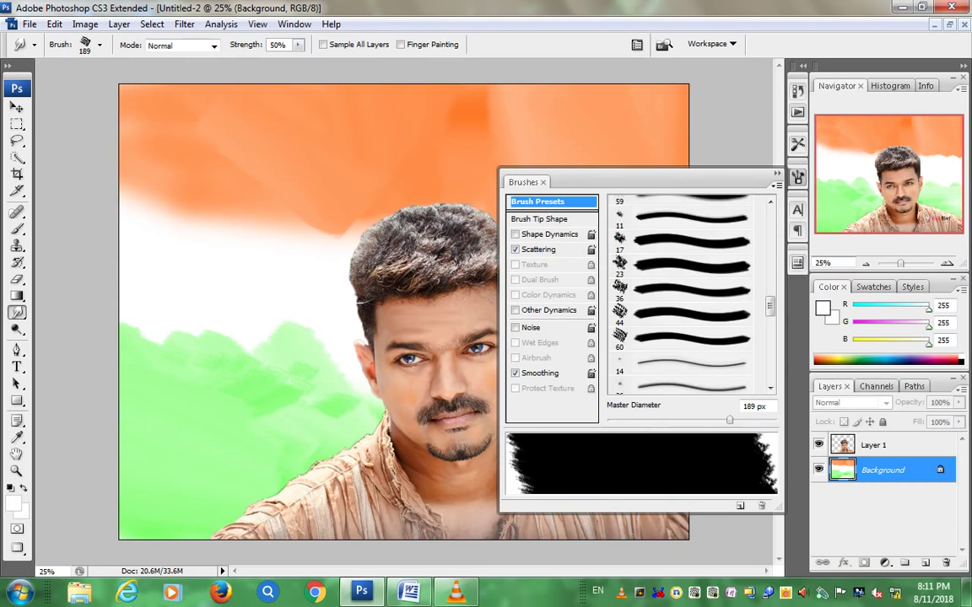
{"action": "scroll", "coordinate": [688, 296], "scroll_direction": "down", "scroll_amount": 1}
{"action": "scroll", "coordinate": [687, 295], "scroll_direction": "down", "scroll_amount": 1}
{"action": "scroll", "coordinate": [688, 296], "scroll_direction": "down", "scroll_amount": 1}
{"action": "scroll", "coordinate": [687, 295], "scroll_direction": "down", "scroll_amount": 1}
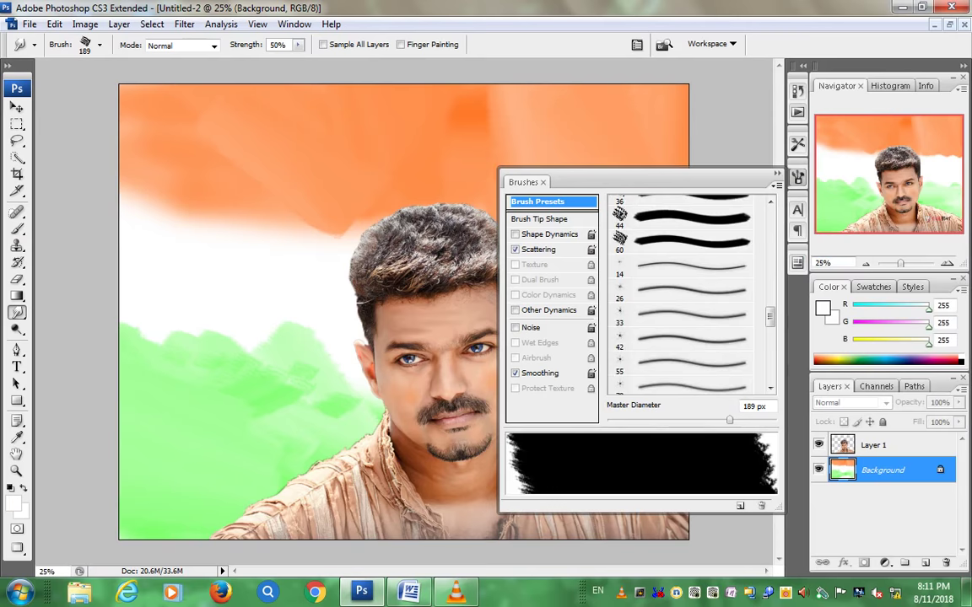
{"action": "scroll", "coordinate": [687, 295], "scroll_direction": "down", "scroll_amount": 2}
{"action": "scroll", "coordinate": [688, 296], "scroll_direction": "down", "scroll_amount": 2}
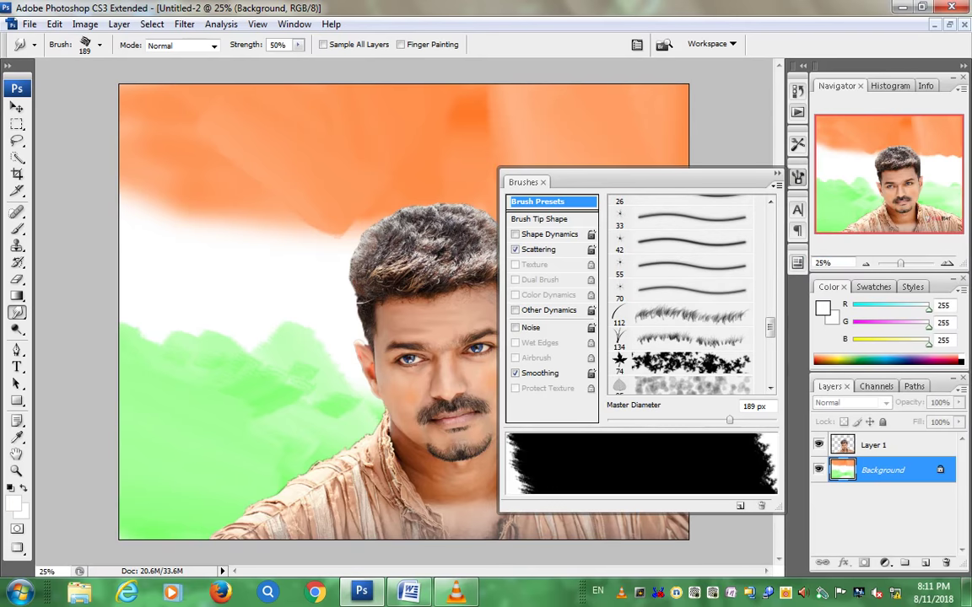
{"action": "left_click", "coordinate": [687, 363]}
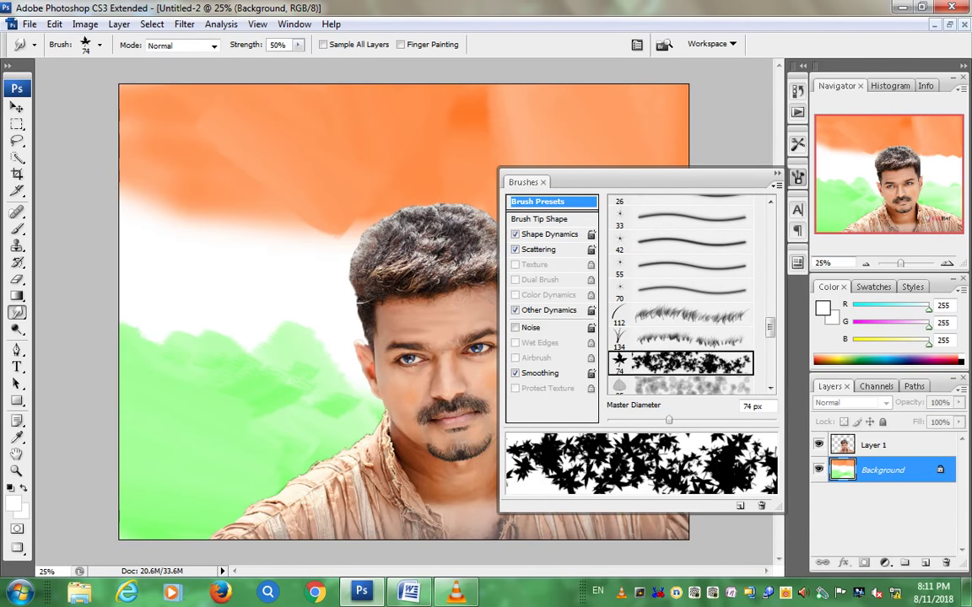
{"action": "right_click", "coordinate": [351, 133]}
{"action": "left_click_drag", "start_coordinate": [461, 177], "coordinate": [483, 178]}
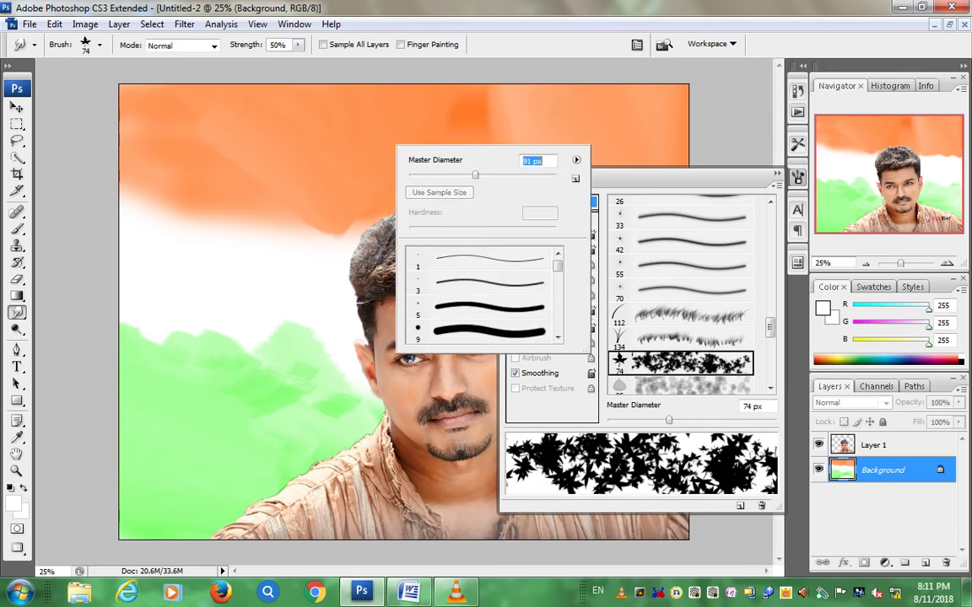
{"action": "key", "text": "Return"}
Step: Smudge the orange band's edge down into the white, blending the dark top patch
{"action": "left_click_drag", "start_coordinate": [522, 104], "coordinate": [422, 101]}
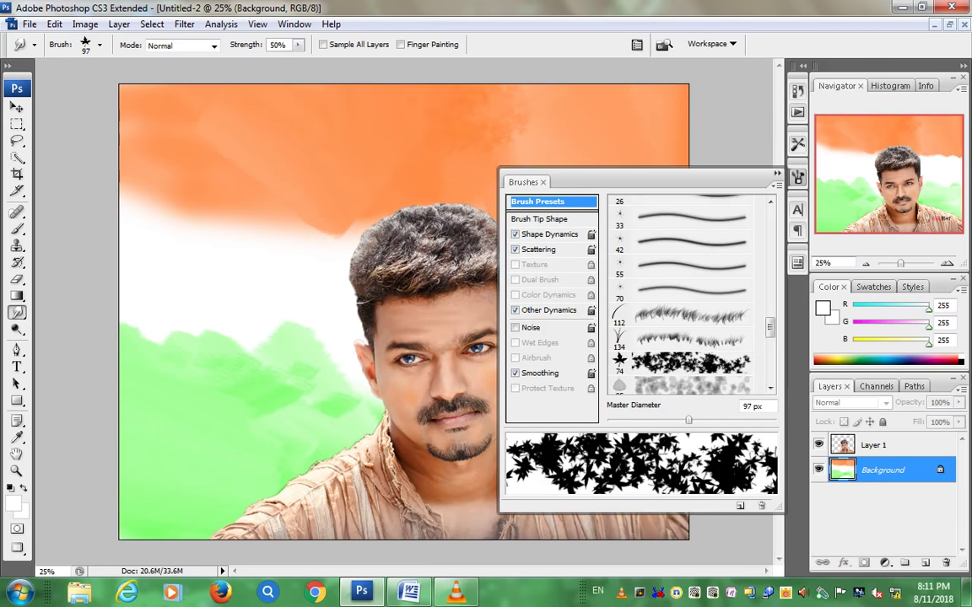
{"action": "key", "text": "F5"}
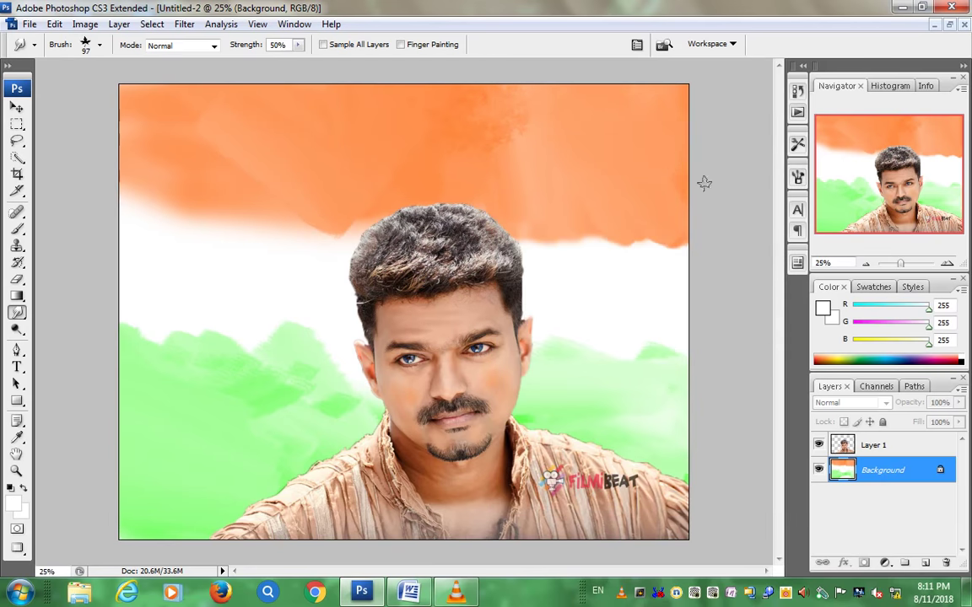
{"action": "mouse_move", "coordinate": [675, 202]}
{"action": "left_mouse_down"}
{"action": "mouse_move", "coordinate": [617, 264]}
{"action": "mouse_move", "coordinate": [577, 249]}
{"action": "mouse_move", "coordinate": [490, 165]}
{"action": "mouse_move", "coordinate": [326, 208]}
{"action": "mouse_move", "coordinate": [217, 223]}
{"action": "mouse_move", "coordinate": [225, 152]}
{"action": "left_mouse_up"}
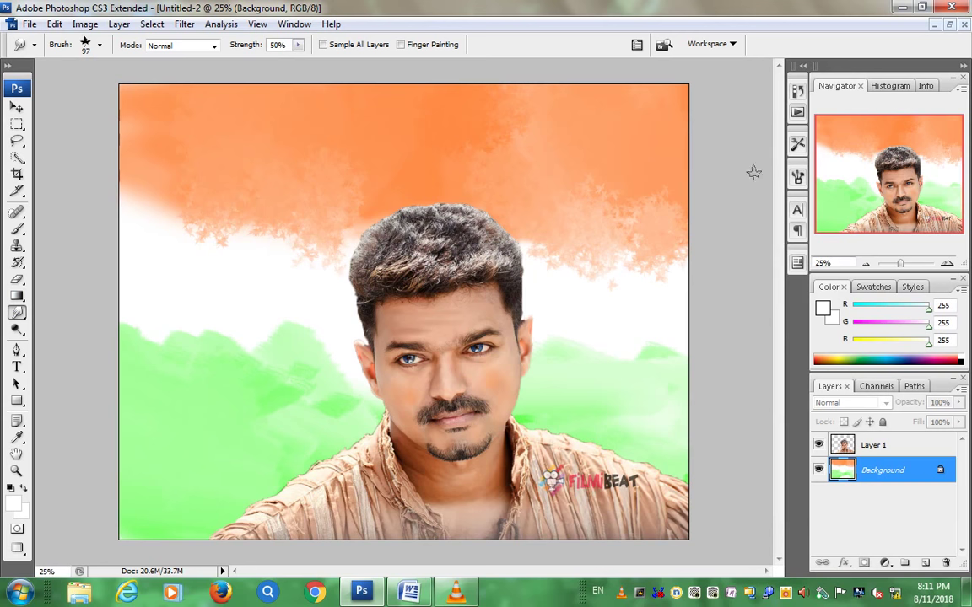
Step: Pick the 36 px rough brush preset and raise its scatter to 632%
{"action": "key", "text": "F5"}
{"action": "scroll", "coordinate": [687, 295], "scroll_direction": "down", "scroll_amount": 1}
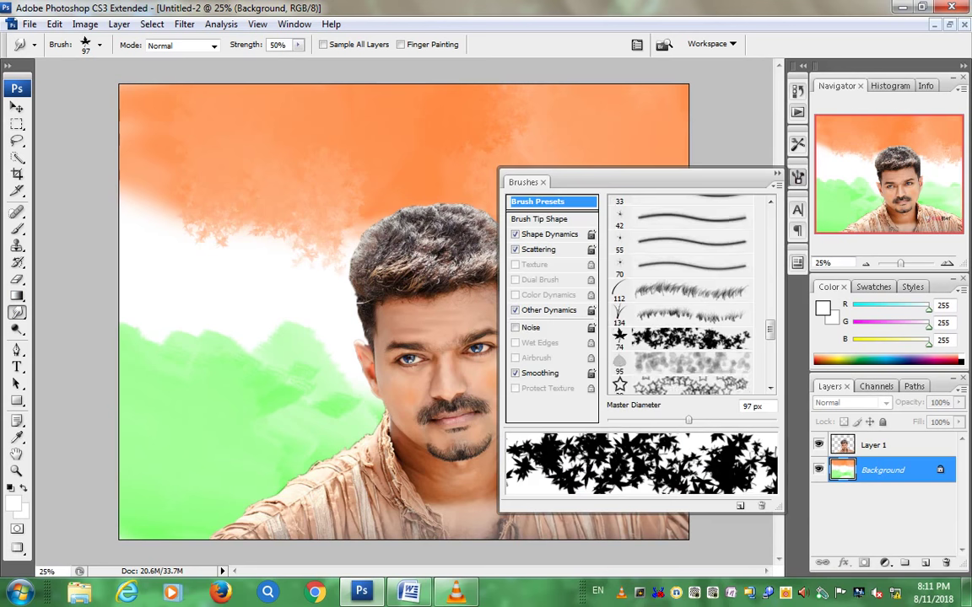
{"action": "scroll", "coordinate": [687, 295], "scroll_direction": "down", "scroll_amount": 2}
{"action": "scroll", "coordinate": [688, 295], "scroll_direction": "down", "scroll_amount": 1}
{"action": "scroll", "coordinate": [688, 295], "scroll_direction": "down", "scroll_amount": 2}
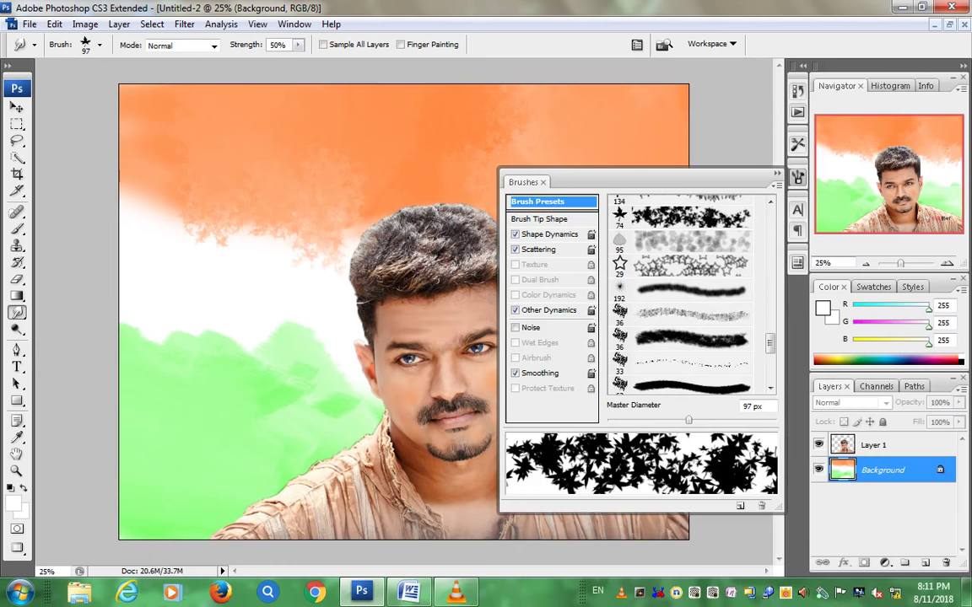
{"action": "left_click", "coordinate": [683, 339]}
{"action": "left_click", "coordinate": [540, 250]}
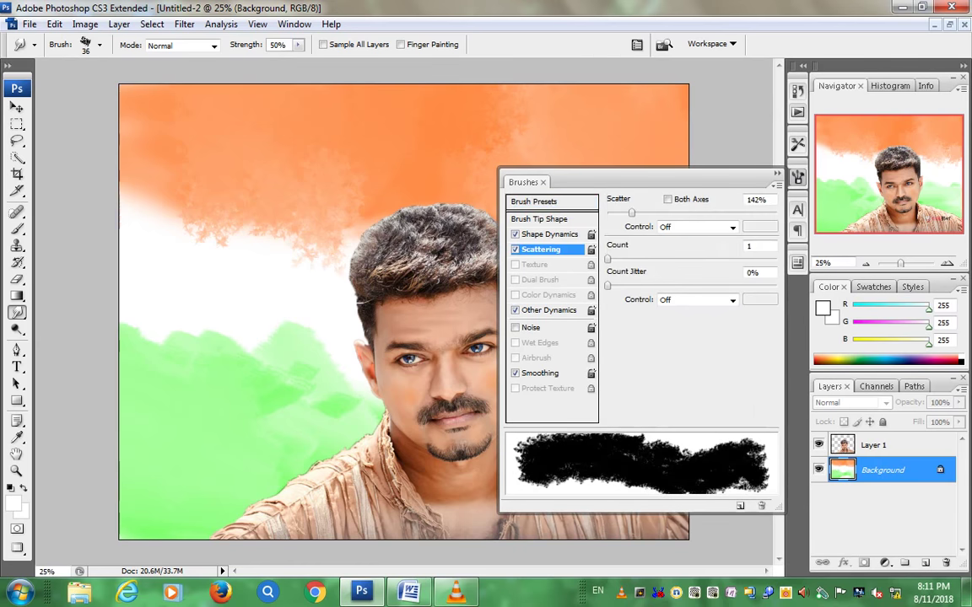
{"action": "left_click_drag", "start_coordinate": [631, 213], "coordinate": [714, 213]}
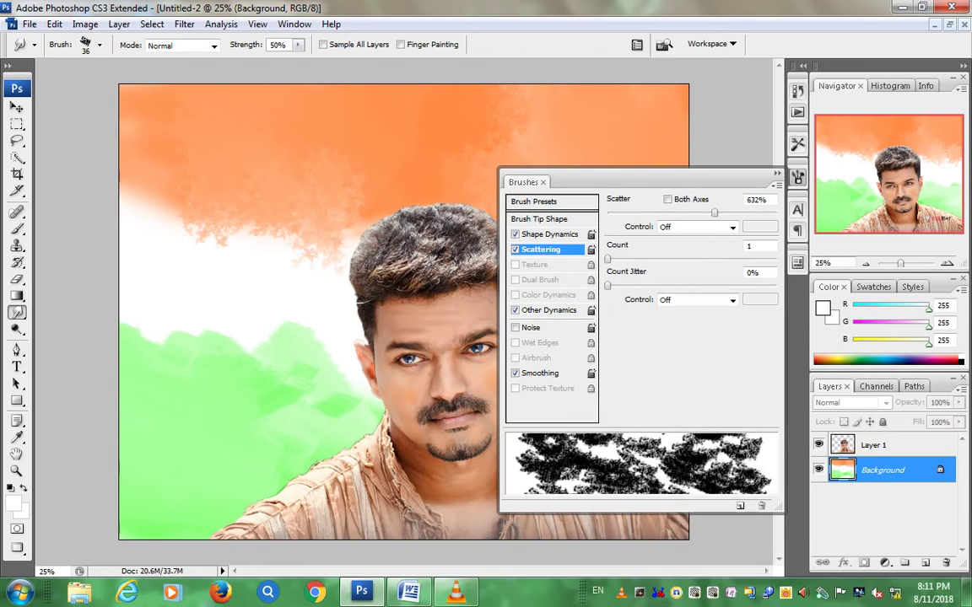
Step: Set the brush to 182 px and push the left green up into the white band
{"action": "right_click", "coordinate": [375, 180]}
{"action": "type", "text": "182"}
{"action": "key", "text": "Return"}
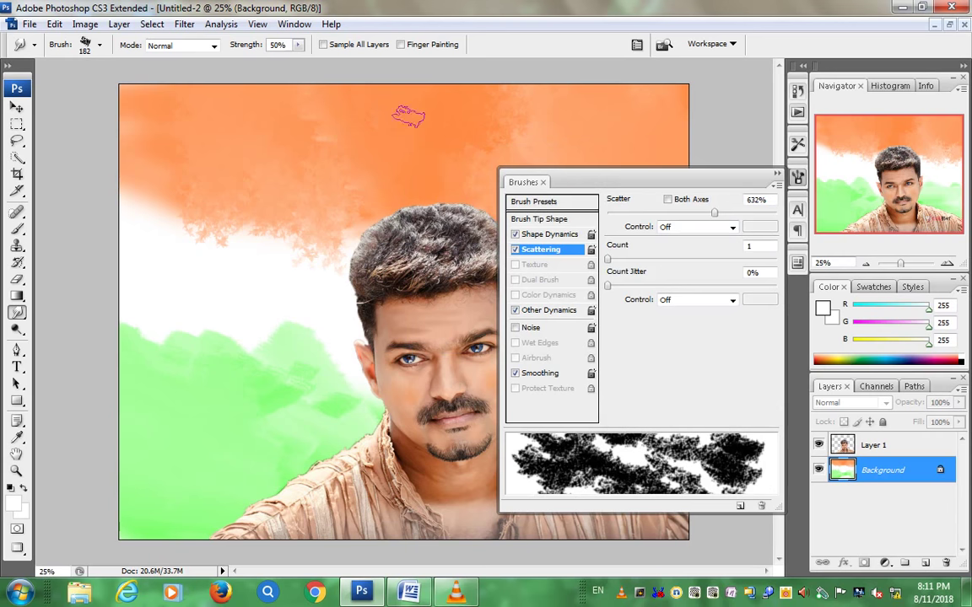
{"action": "left_click", "coordinate": [797, 176]}
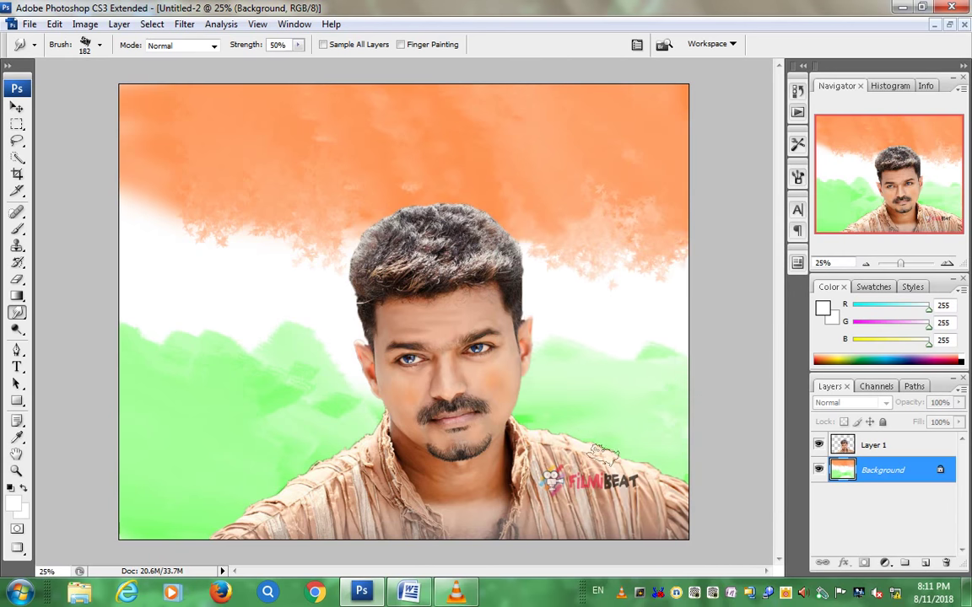
{"action": "left_click_drag", "start_coordinate": [118, 396], "coordinate": [194, 341]}
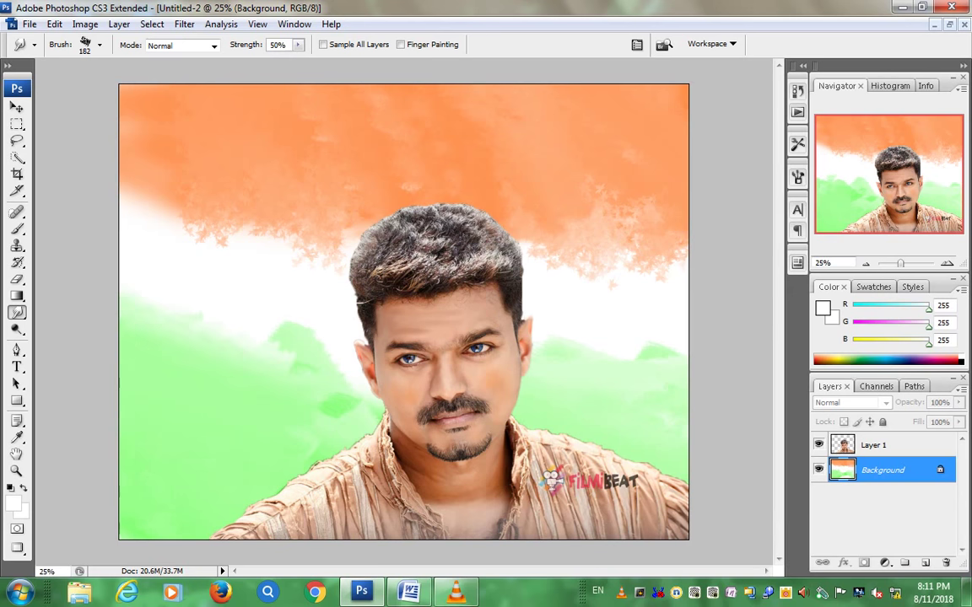
{"action": "left_click_drag", "start_coordinate": [312, 388], "coordinate": [278, 325]}
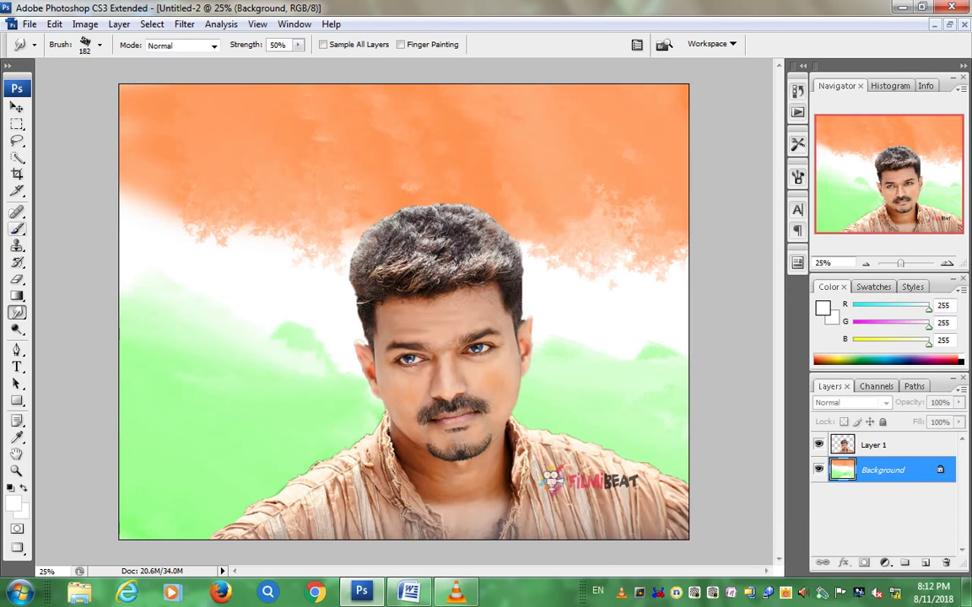
Step: Lighten the bottom-left green with a soft white brush stroke
{"action": "left_click", "coordinate": [17, 229]}
{"action": "left_click_drag", "start_coordinate": [176, 456], "coordinate": [135, 438]}
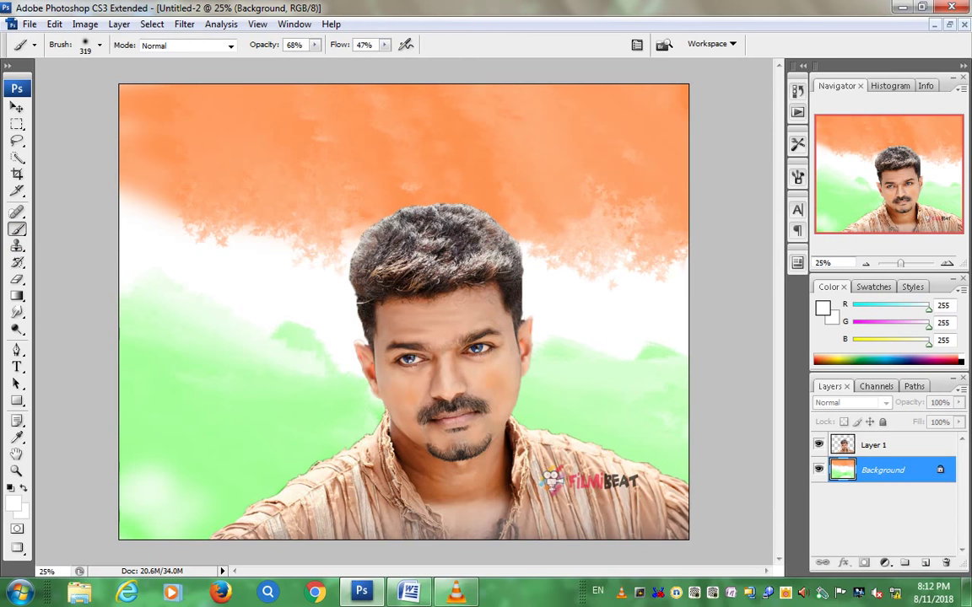
{"action": "left_click", "coordinate": [17, 312]}
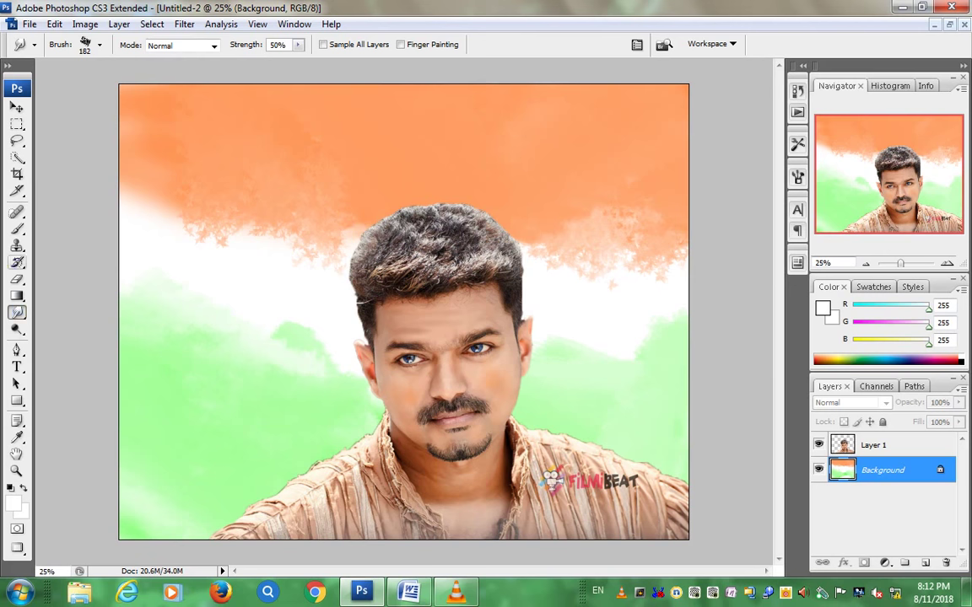
Step: Paint soft white streaks across the orange band, including its upper-left part
{"action": "left_click", "coordinate": [17, 228]}
{"action": "mouse_move", "coordinate": [150, 127]}
{"action": "left_mouse_down"}
{"action": "mouse_move", "coordinate": [315, 125]}
{"action": "mouse_move", "coordinate": [608, 168]}
{"action": "mouse_move", "coordinate": [666, 191]}
{"action": "left_mouse_up"}
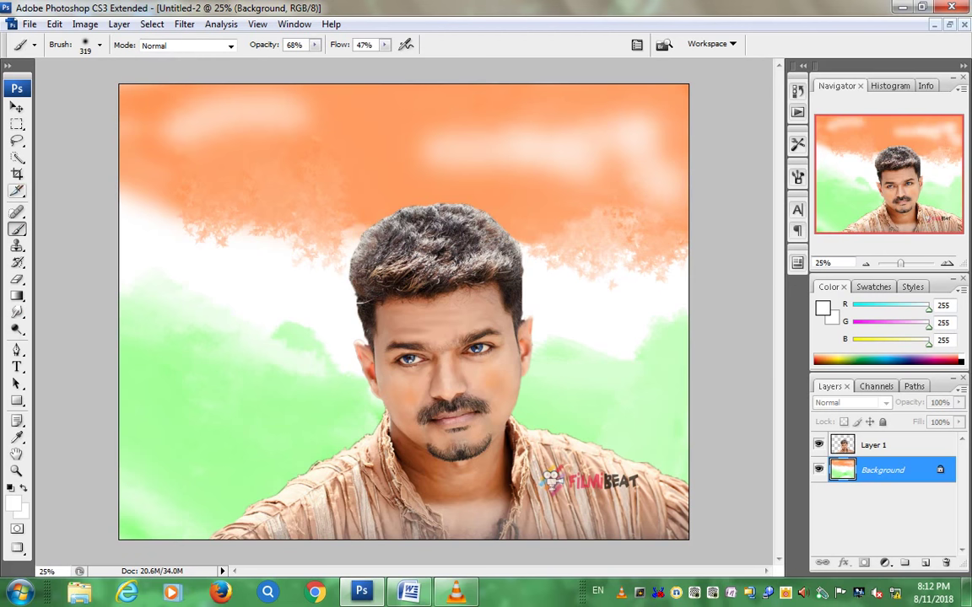
{"action": "mouse_move", "coordinate": [282, 156]}
{"action": "left_mouse_down"}
{"action": "mouse_move", "coordinate": [291, 163]}
{"action": "mouse_move", "coordinate": [118, 212]}
{"action": "left_mouse_up"}
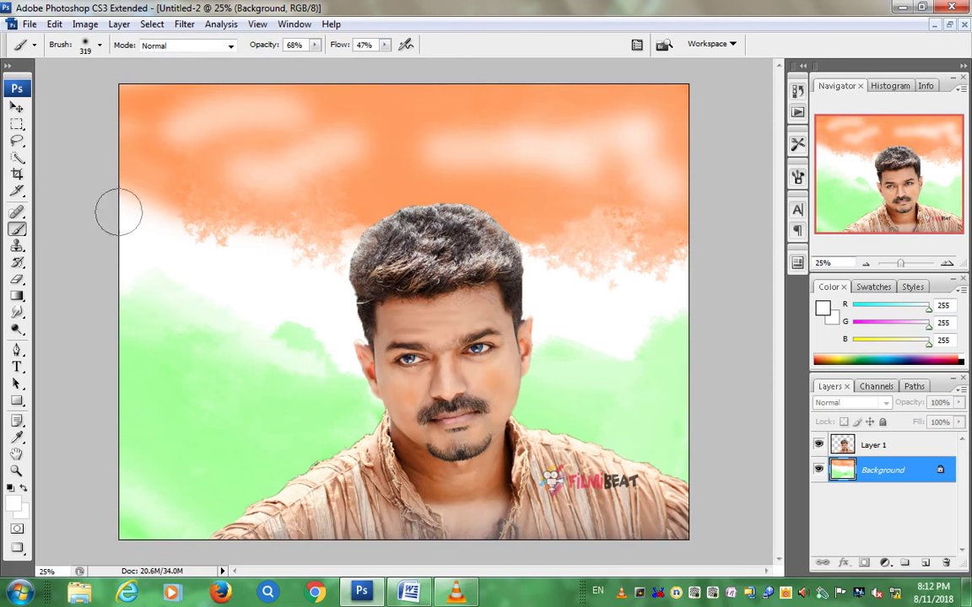
Step: Smudge the white streaks into the orange band and the left green up into white
{"action": "left_click", "coordinate": [17, 312]}
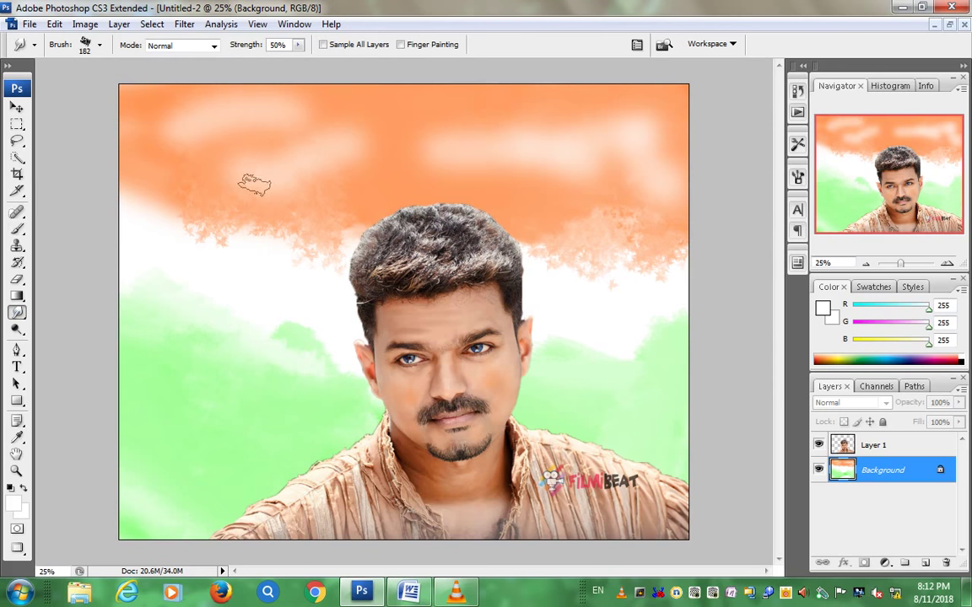
{"action": "left_click_drag", "start_coordinate": [384, 134], "coordinate": [683, 138]}
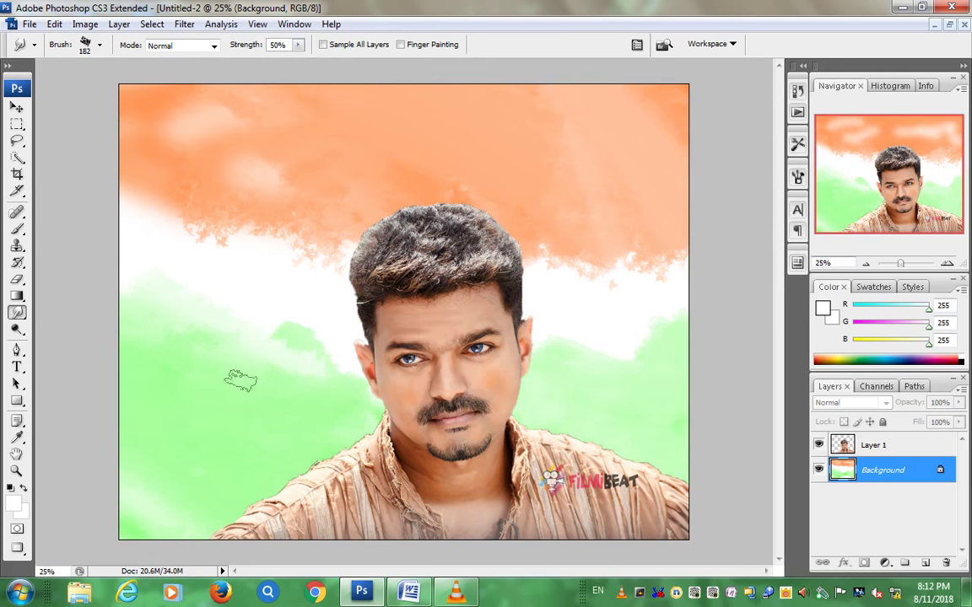
{"action": "left_click_drag", "start_coordinate": [239, 380], "coordinate": [281, 315]}
{"action": "left_click_drag", "start_coordinate": [219, 270], "coordinate": [320, 359]}
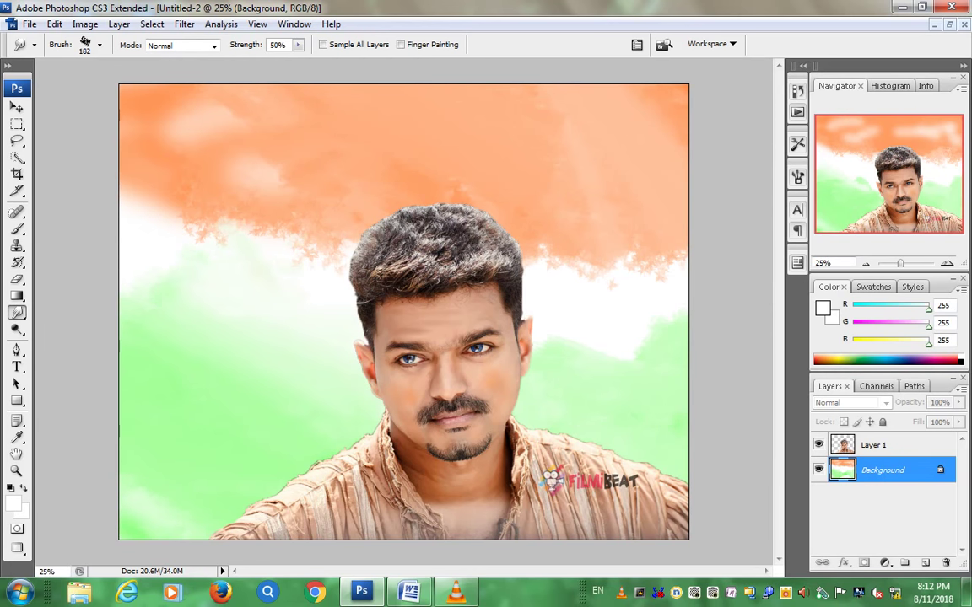
Step: Blend orange and white into each other on both sides of the hair
{"action": "left_click_drag", "start_coordinate": [303, 278], "coordinate": [227, 181]}
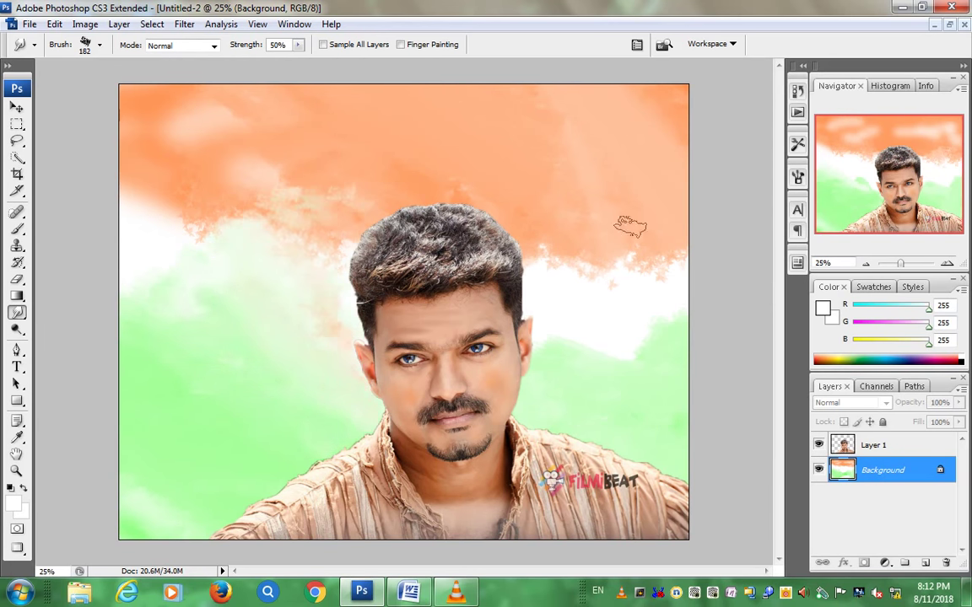
{"action": "mouse_move", "coordinate": [557, 241]}
{"action": "left_mouse_down"}
{"action": "mouse_move", "coordinate": [639, 260]}
{"action": "mouse_move", "coordinate": [607, 269]}
{"action": "mouse_move", "coordinate": [610, 177]}
{"action": "mouse_move", "coordinate": [548, 236]}
{"action": "left_mouse_up"}
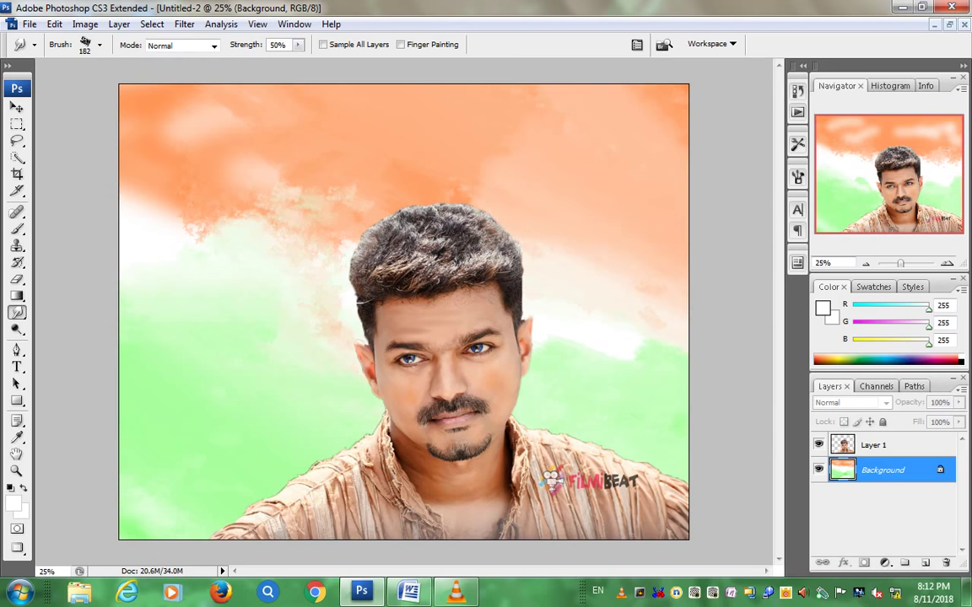
{"action": "left_click_drag", "start_coordinate": [506, 199], "coordinate": [565, 139]}
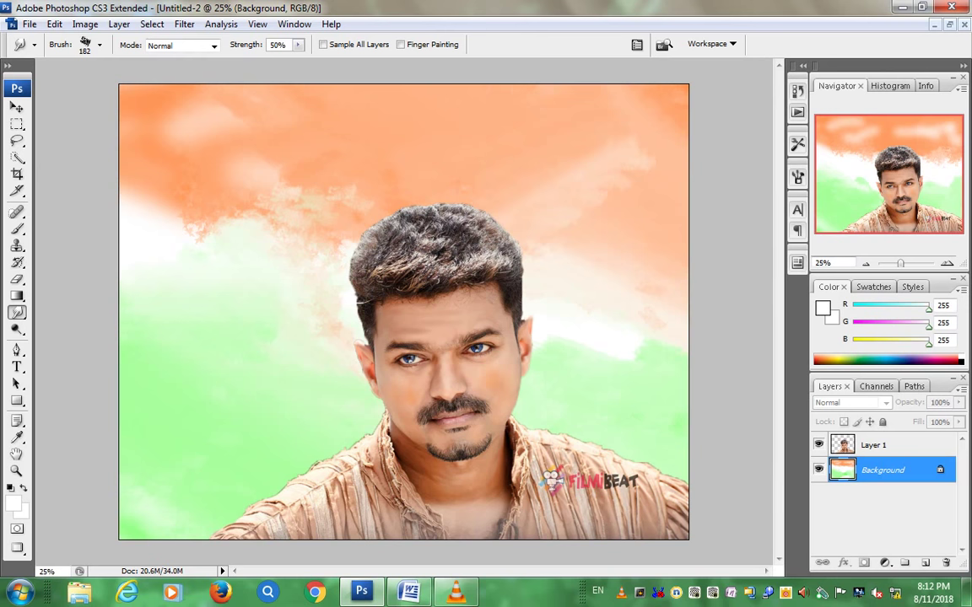
{"action": "left_click_drag", "start_coordinate": [560, 196], "coordinate": [558, 165]}
{"action": "left_click_drag", "start_coordinate": [241, 156], "coordinate": [249, 202]}
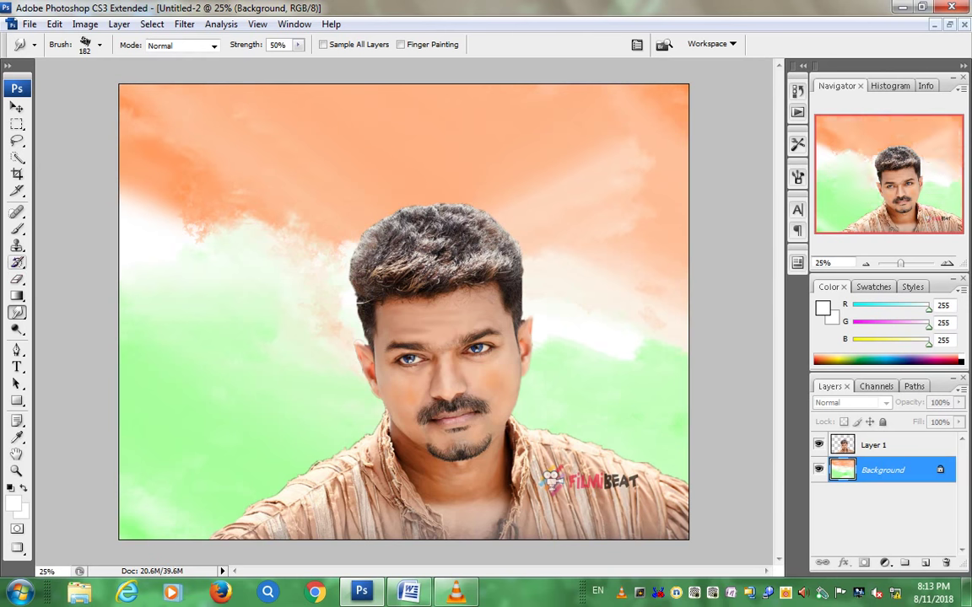
Step: With the soft Brush active, set the foreground colour to orange #ffad21 (R255 G173 B33)
{"action": "left_click", "coordinate": [17, 228]}
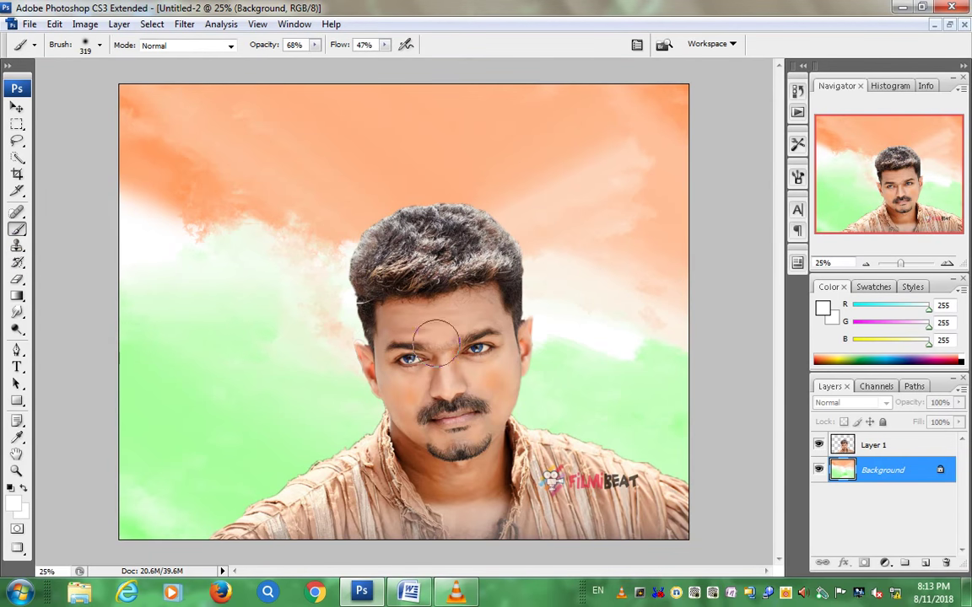
{"action": "scroll", "coordinate": [391, 308], "scroll_direction": "up", "scroll_amount": 1}
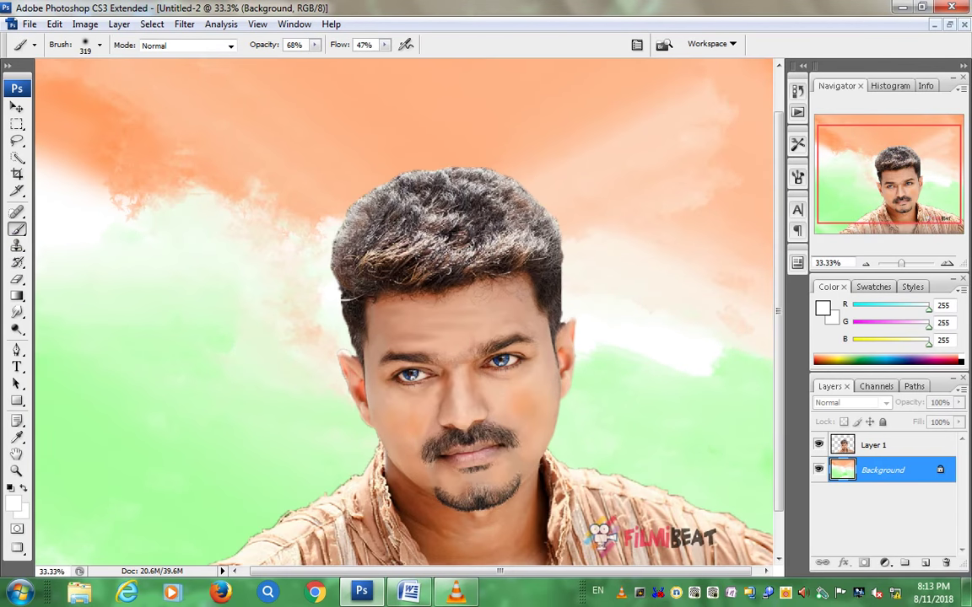
{"action": "left_click", "coordinate": [13, 503]}
{"action": "left_click", "coordinate": [835, 333]}
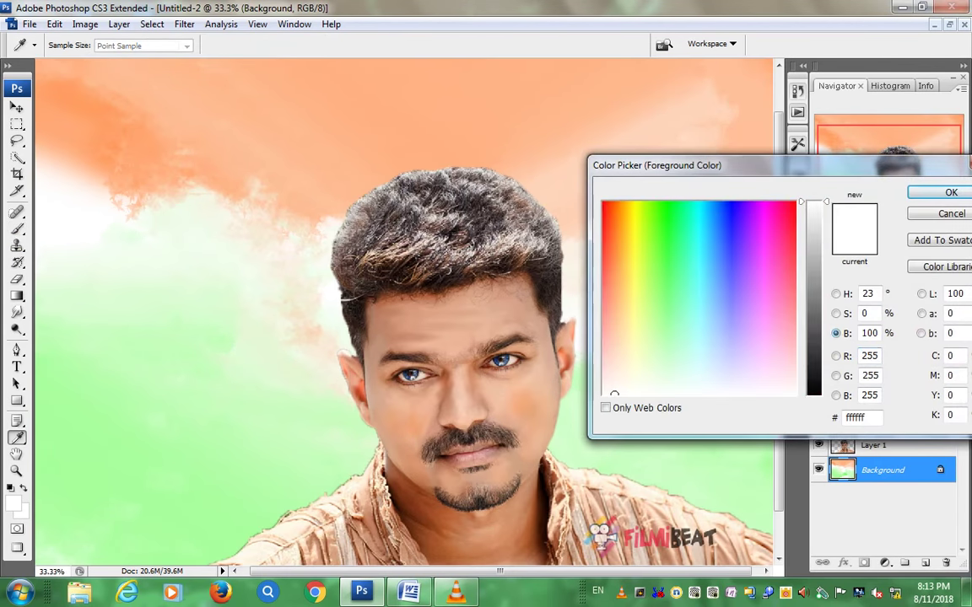
{"action": "left_click", "coordinate": [835, 356]}
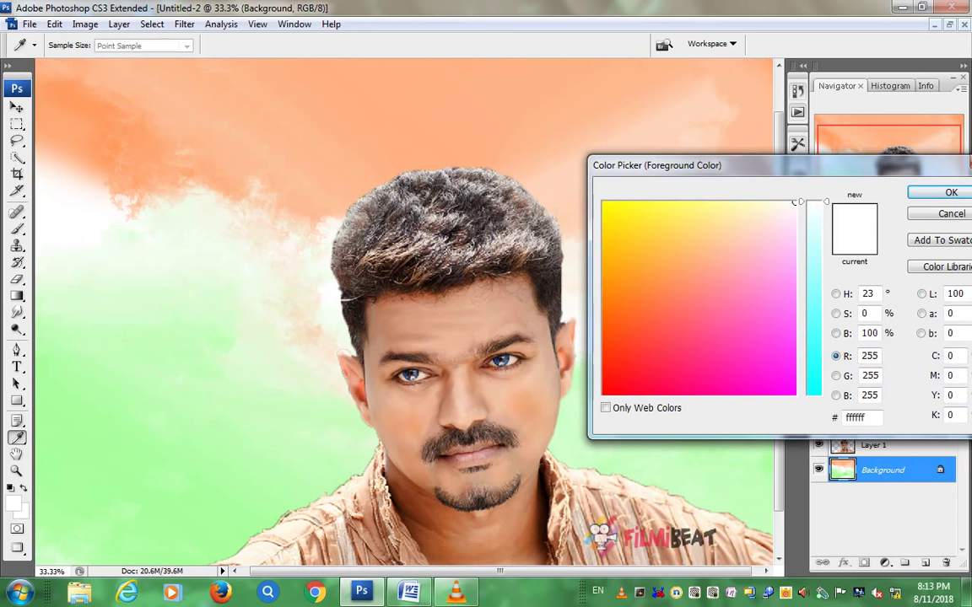
{"action": "left_click_drag", "start_coordinate": [640, 337], "coordinate": [690, 305]}
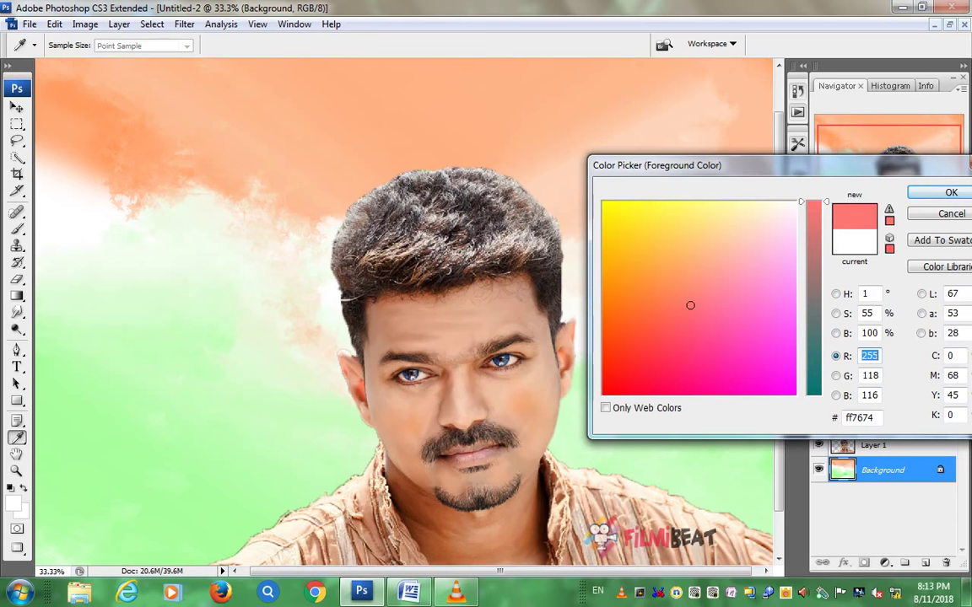
{"action": "mouse_move", "coordinate": [690, 305]}
{"action": "left_mouse_down"}
{"action": "mouse_move", "coordinate": [621, 241]}
{"action": "mouse_move", "coordinate": [627, 266]}
{"action": "left_mouse_up"}
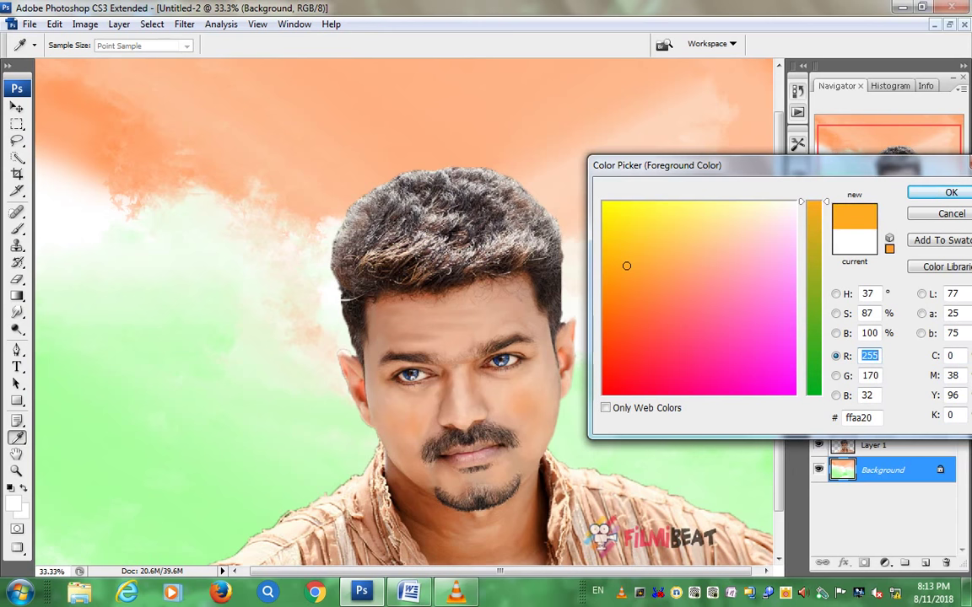
{"action": "left_click_drag", "start_coordinate": [627, 266], "coordinate": [628, 263]}
{"action": "key", "text": "Return"}
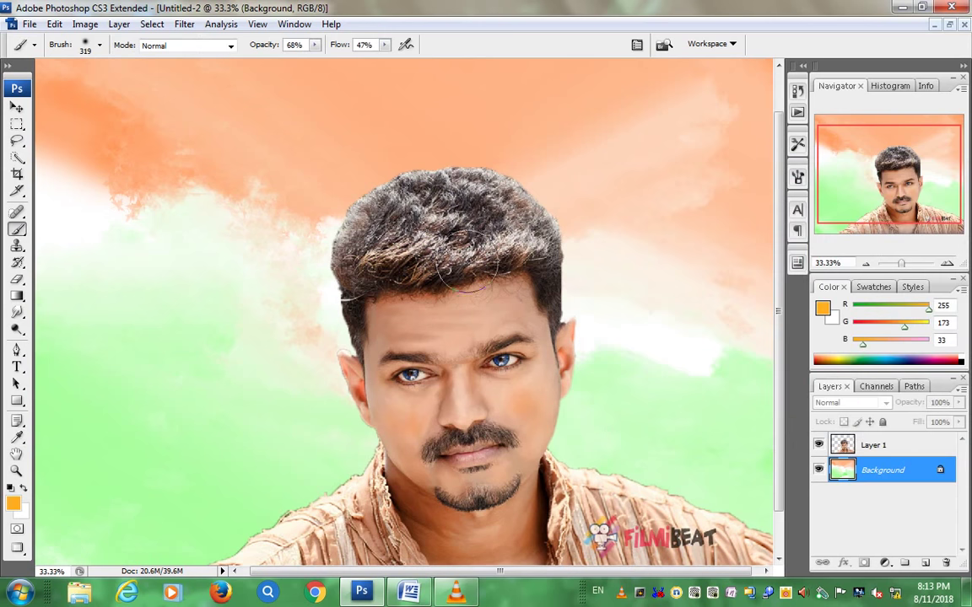
Step: Zoom in on the face, set brush opacity to 23%, and make Layer 1 active
{"action": "right_click", "coordinate": [466, 252]}
{"action": "type", "text": "11"}
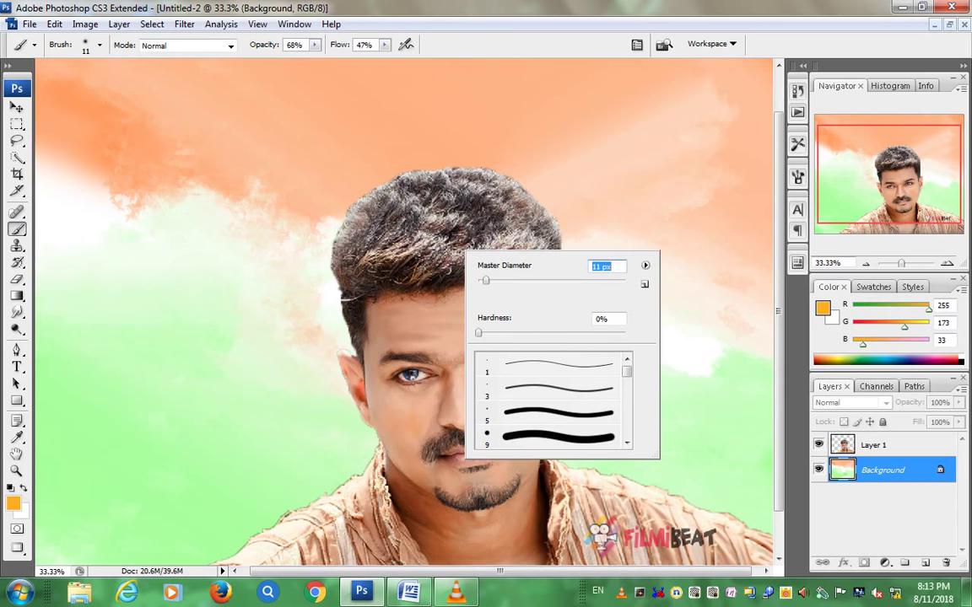
{"action": "key", "text": "Return"}
{"action": "key", "text": "ctrl+plus"}
{"action": "right_click", "coordinate": [429, 249]}
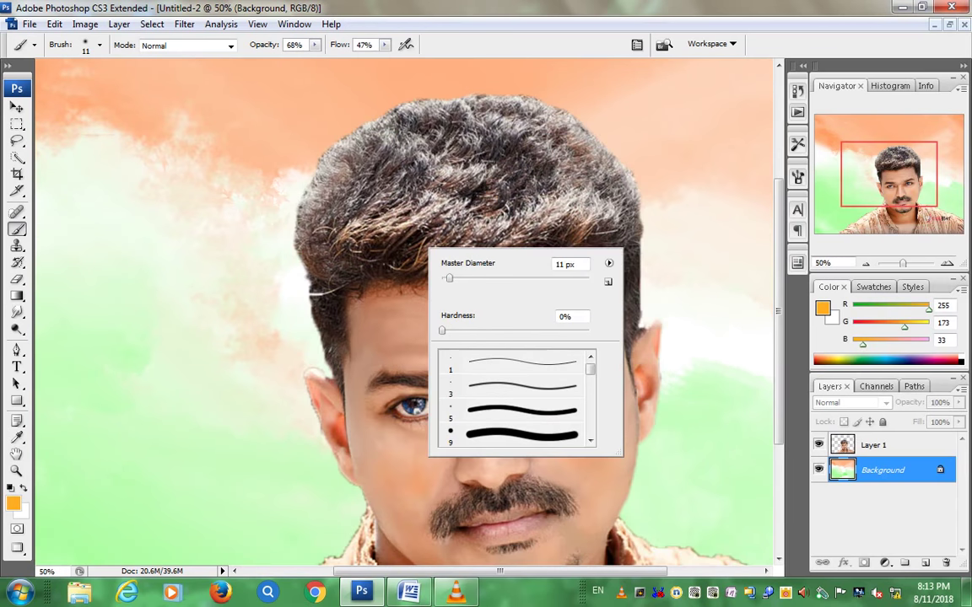
{"action": "key", "text": "bracketright"}
{"action": "left_click", "coordinate": [315, 45]}
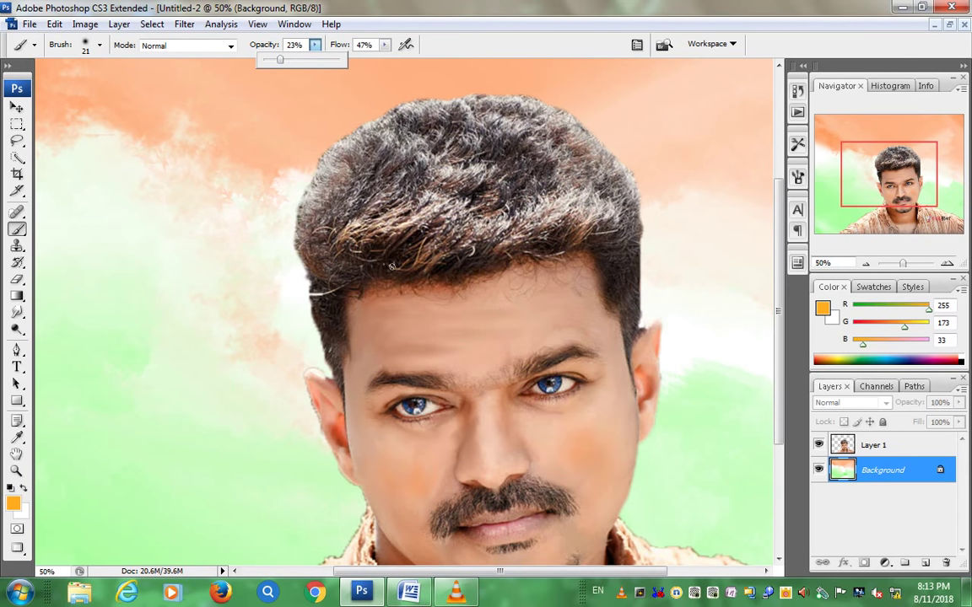
{"action": "left_click", "coordinate": [403, 259]}
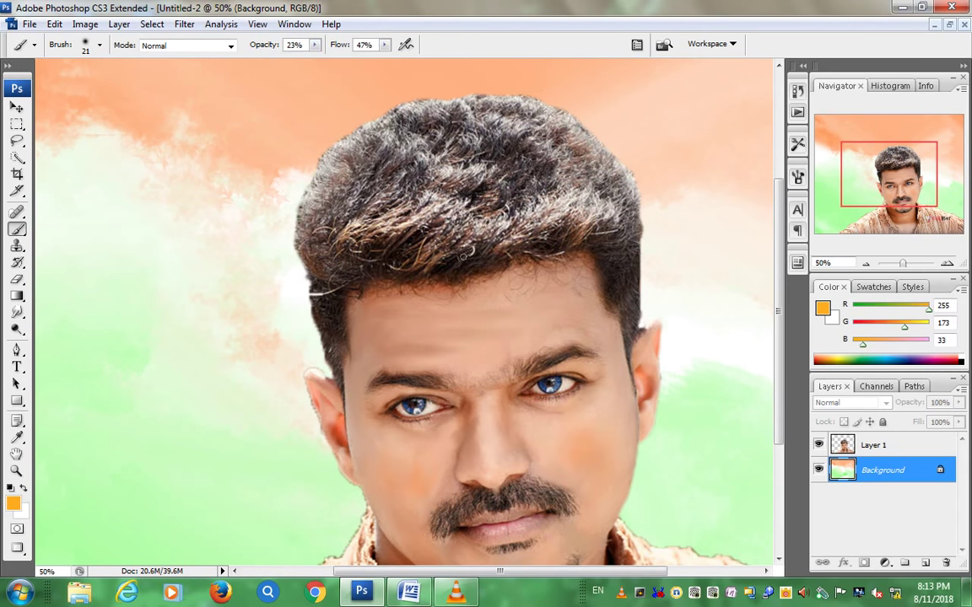
{"action": "right_click", "coordinate": [602, 227]}
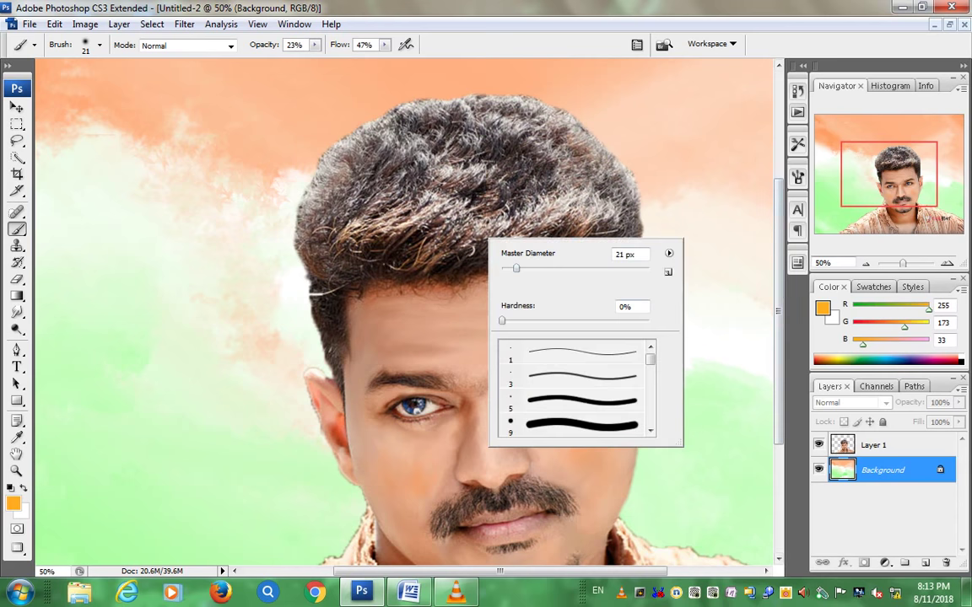
{"action": "key", "text": "Escape"}
{"action": "key", "text": "alt+bracketright"}
Step: Paint soft orange streaks across the front hair fringe with a 39 px brush
{"action": "left_click_drag", "start_coordinate": [393, 245], "coordinate": [423, 232]}
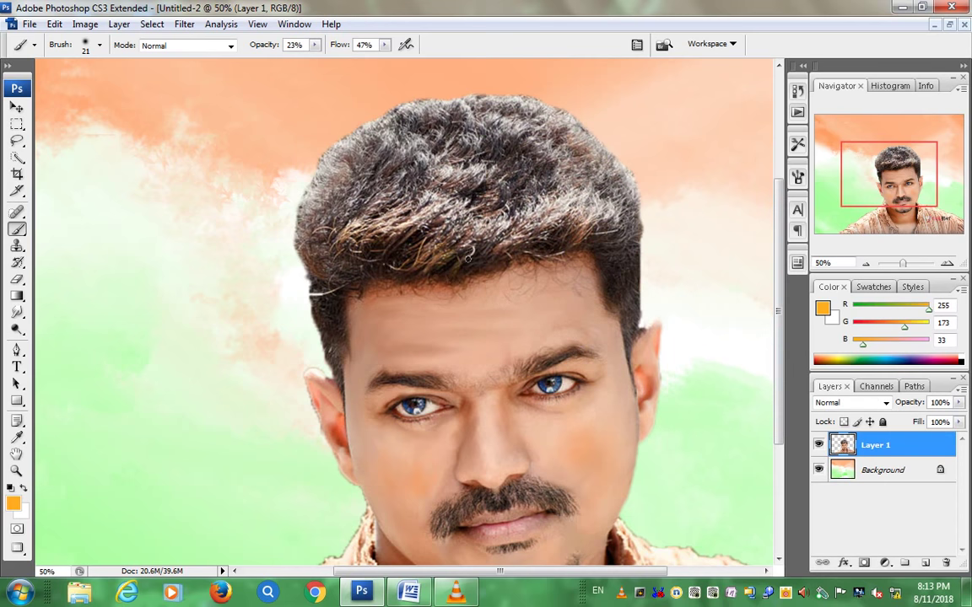
{"action": "right_click", "coordinate": [483, 250]}
{"action": "left_click_drag", "start_coordinate": [525, 280], "coordinate": [531, 280]}
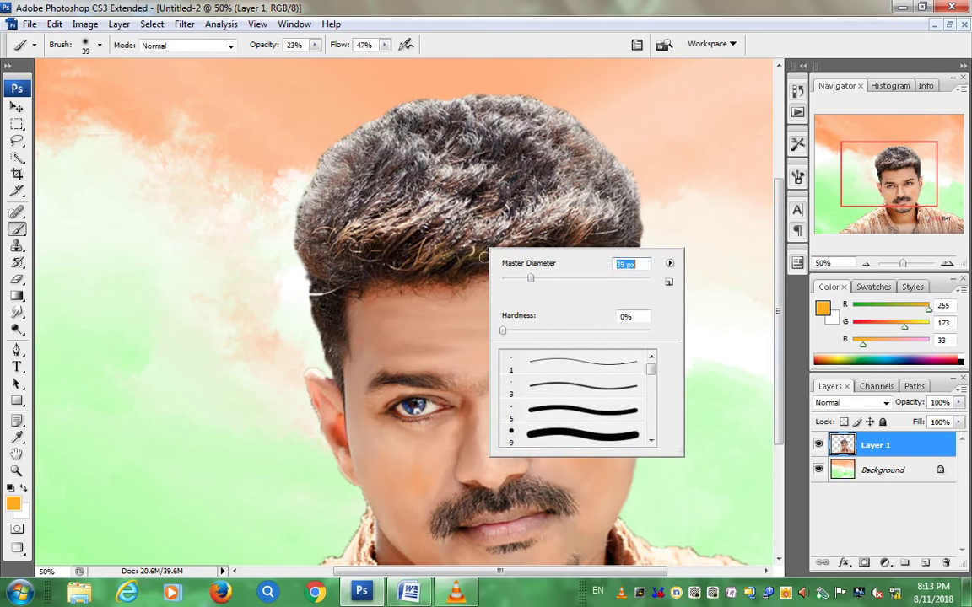
{"action": "key", "text": "Return"}
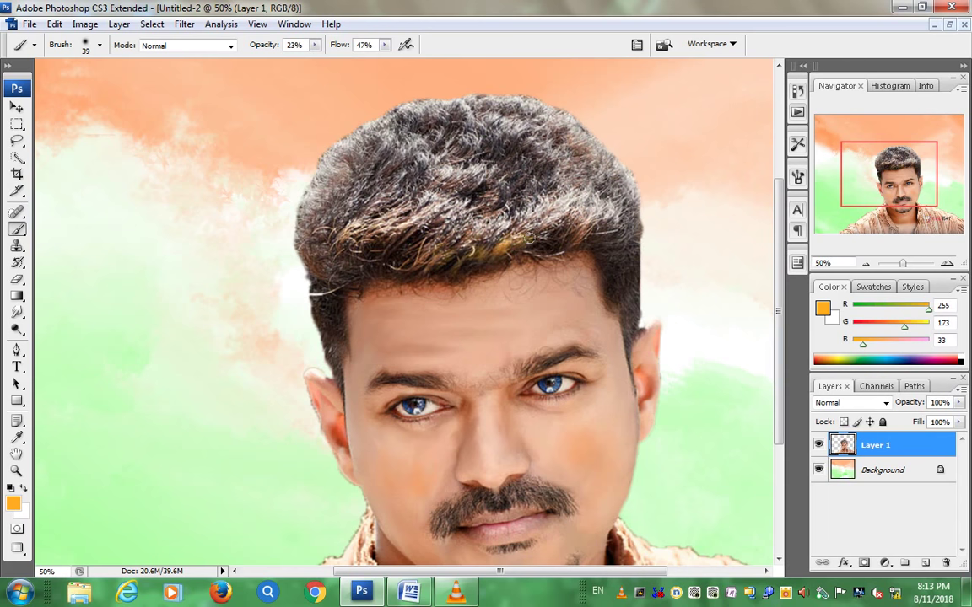
{"action": "left_click_drag", "start_coordinate": [498, 246], "coordinate": [557, 229]}
{"action": "left_click_drag", "start_coordinate": [513, 254], "coordinate": [364, 247]}
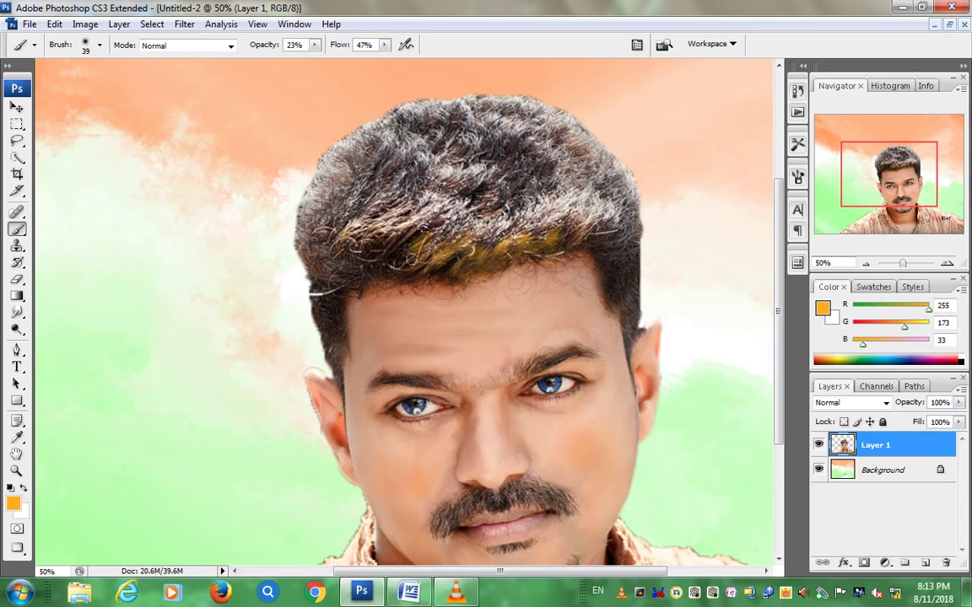
{"action": "left_click_drag", "start_coordinate": [427, 286], "coordinate": [477, 214]}
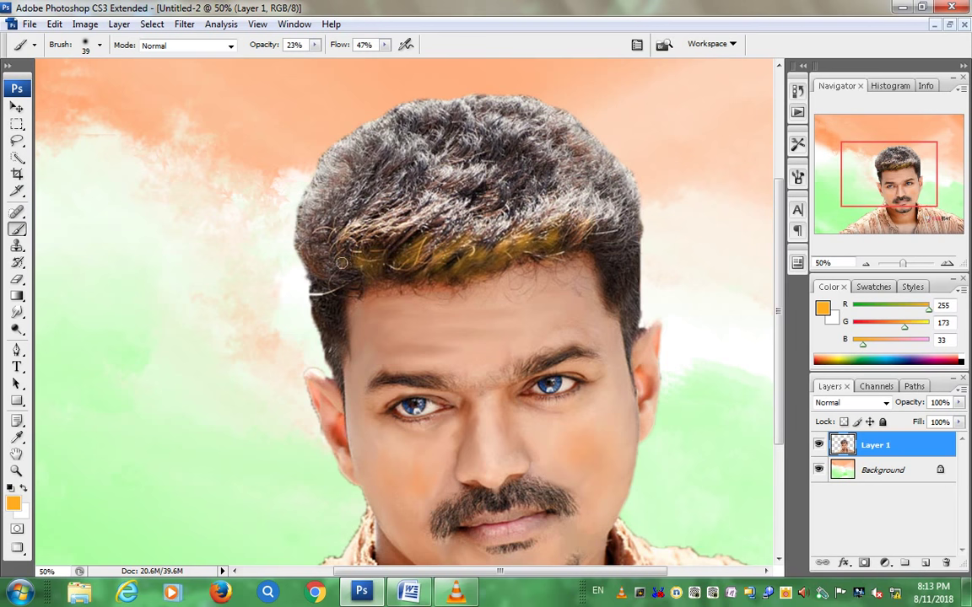
{"action": "mouse_move", "coordinate": [367, 267]}
{"action": "left_mouse_down"}
{"action": "mouse_move", "coordinate": [447, 226]}
{"action": "mouse_move", "coordinate": [564, 226]}
{"action": "left_mouse_up"}
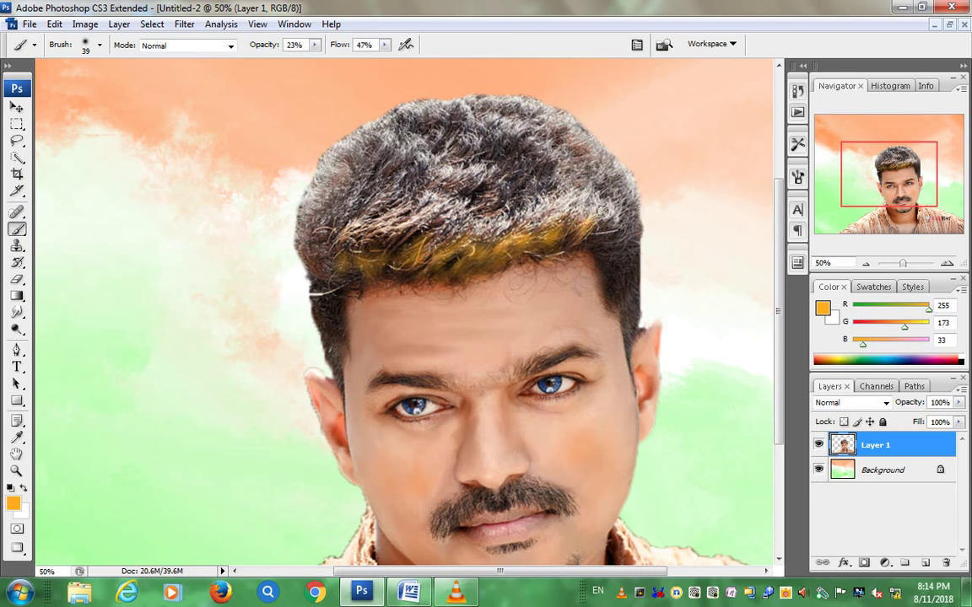
{"action": "left_click_drag", "start_coordinate": [325, 290], "coordinate": [471, 281]}
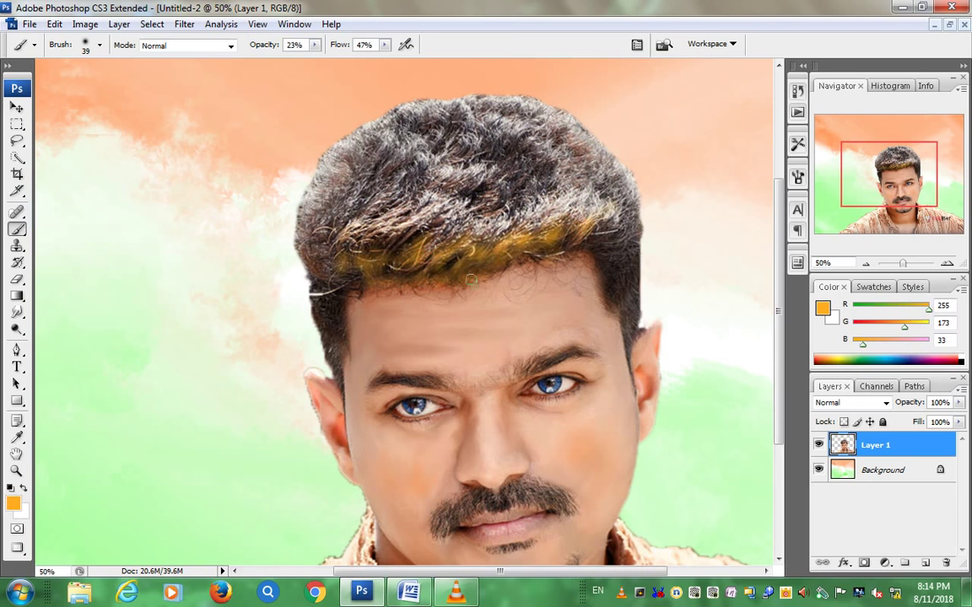
{"action": "left_click_drag", "start_coordinate": [534, 264], "coordinate": [579, 249]}
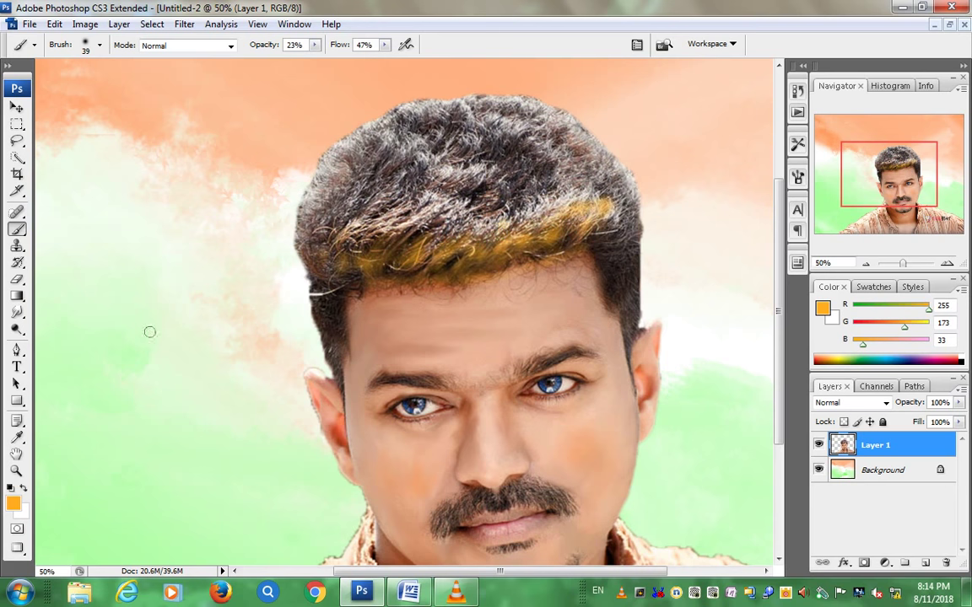
Step: Set the foreground colour to bright green and return to the Brush tool
{"action": "left_click", "coordinate": [12, 504]}
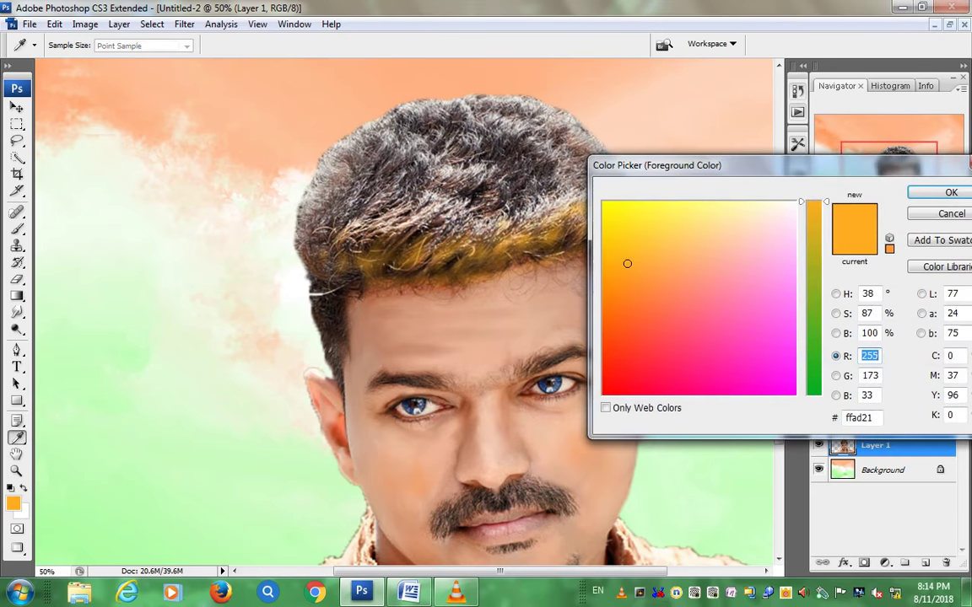
{"action": "left_click", "coordinate": [835, 293]}
{"action": "left_click", "coordinate": [814, 328]}
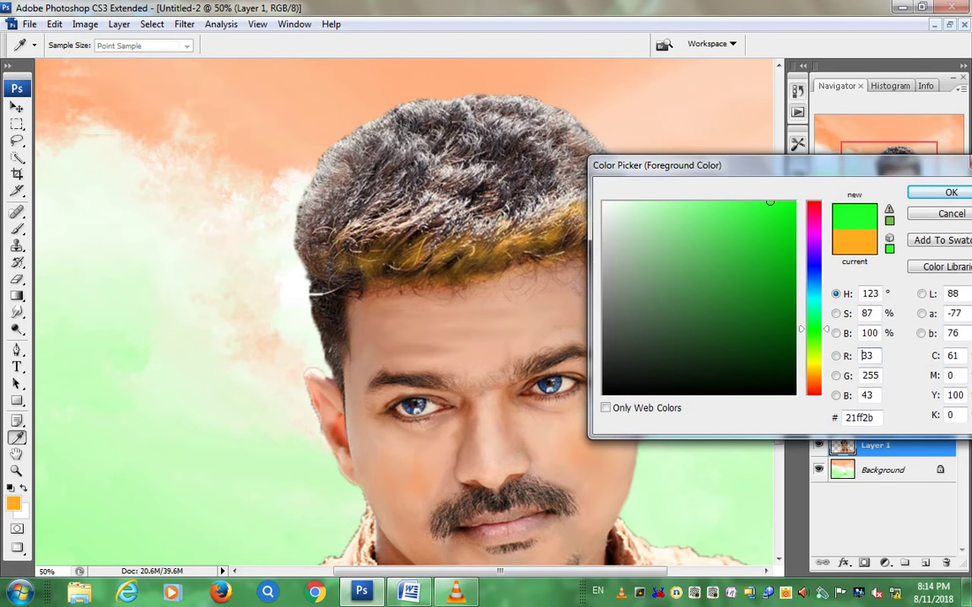
{"action": "left_click", "coordinate": [782, 220]}
{"action": "left_click", "coordinate": [794, 201]}
{"action": "left_click", "coordinate": [950, 193]}
{"action": "key", "text": "b"}
Step: Brush green highlights over the top of the hair, then zoom out to 16.67%
{"action": "left_click_drag", "start_coordinate": [401, 108], "coordinate": [530, 121]}
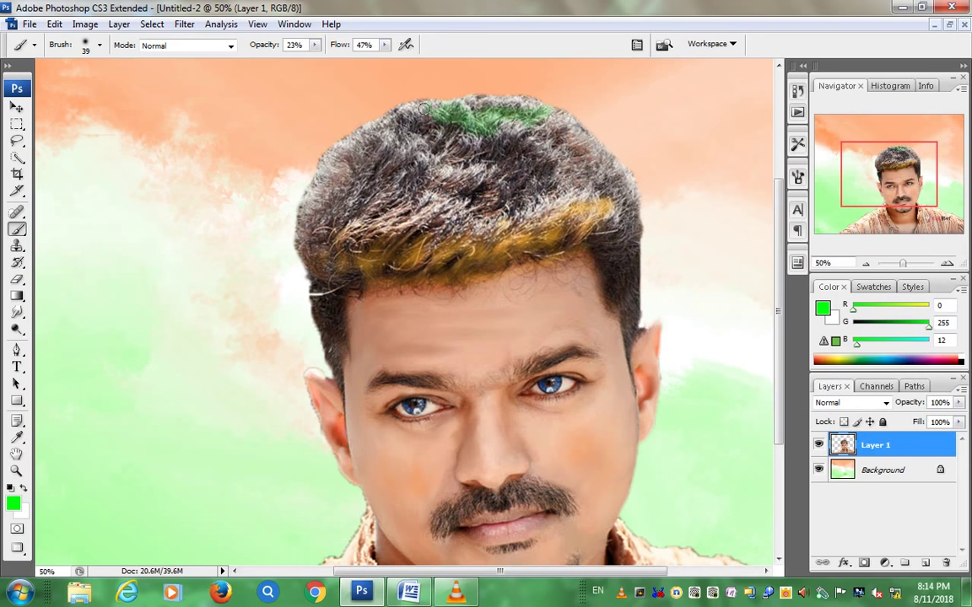
{"action": "left_click_drag", "start_coordinate": [427, 88], "coordinate": [443, 106]}
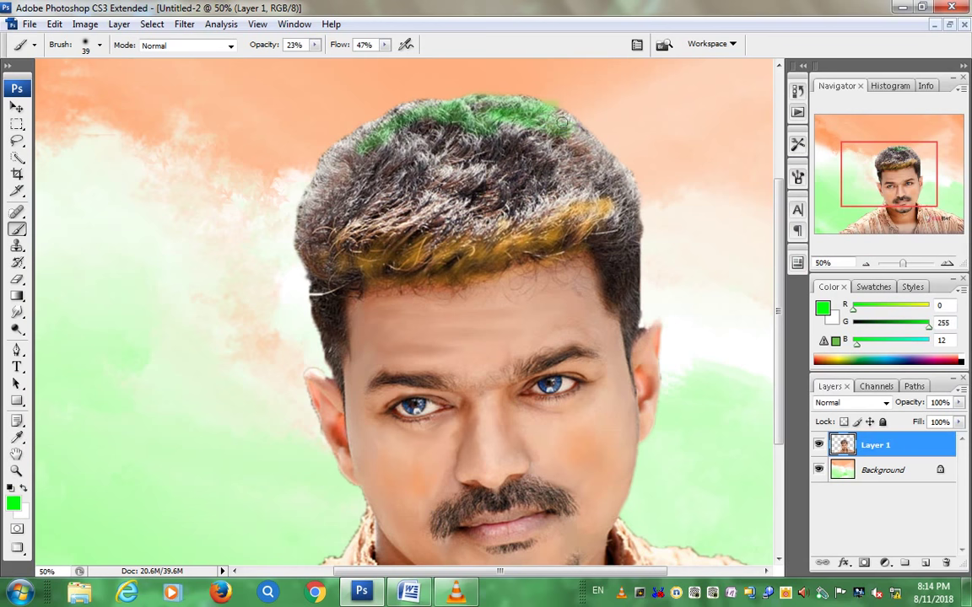
{"action": "mouse_move", "coordinate": [572, 126]}
{"action": "left_mouse_down"}
{"action": "mouse_move", "coordinate": [415, 125]}
{"action": "mouse_move", "coordinate": [462, 90]}
{"action": "left_mouse_up"}
{"action": "key", "text": "ctrl+minus"}
{"action": "key", "text": "ctrl+minus"}
{"action": "key", "text": "ctrl+minus"}
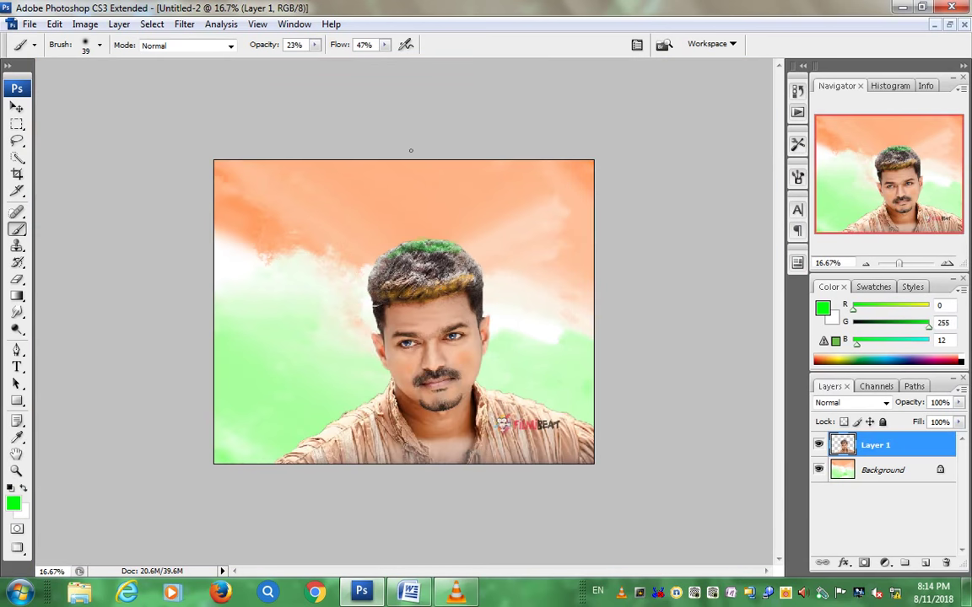
Step: Undo a trial smudge on the hair and switch to the Background layer
{"action": "left_click", "coordinate": [17, 312]}
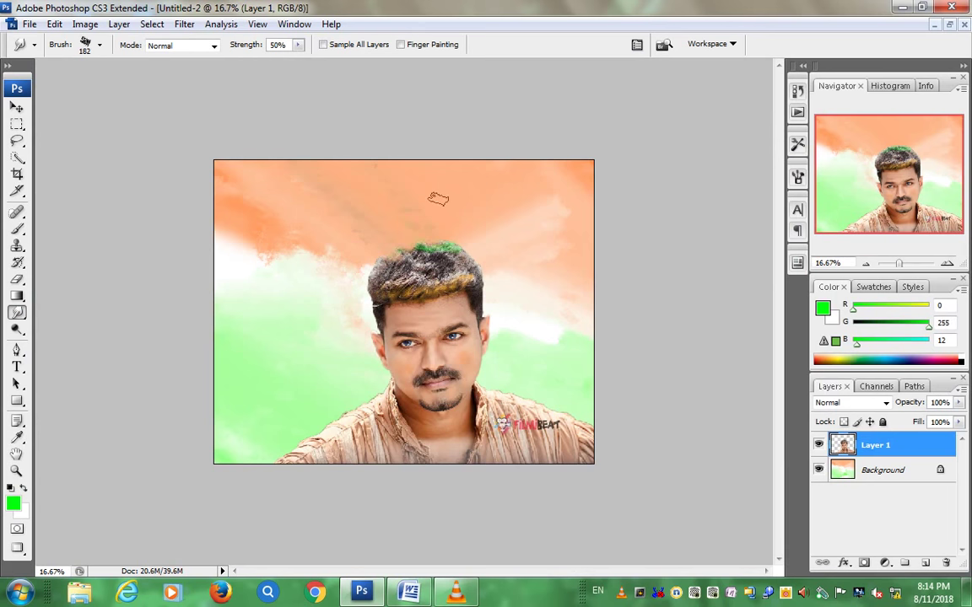
{"action": "left_click_drag", "start_coordinate": [394, 179], "coordinate": [397, 192]}
{"action": "key", "text": "ctrl+z"}
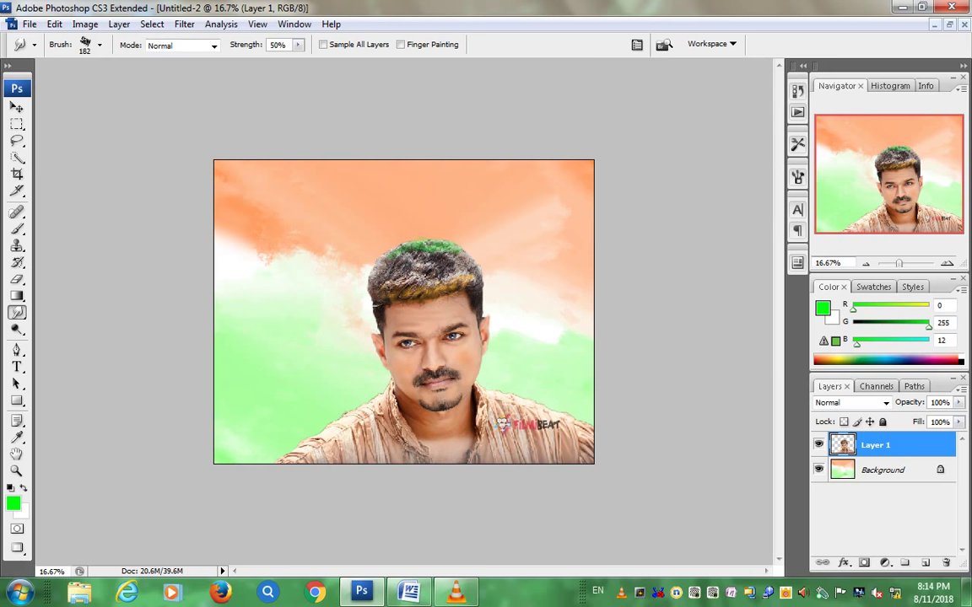
{"action": "key", "text": "alt+bracketleft"}
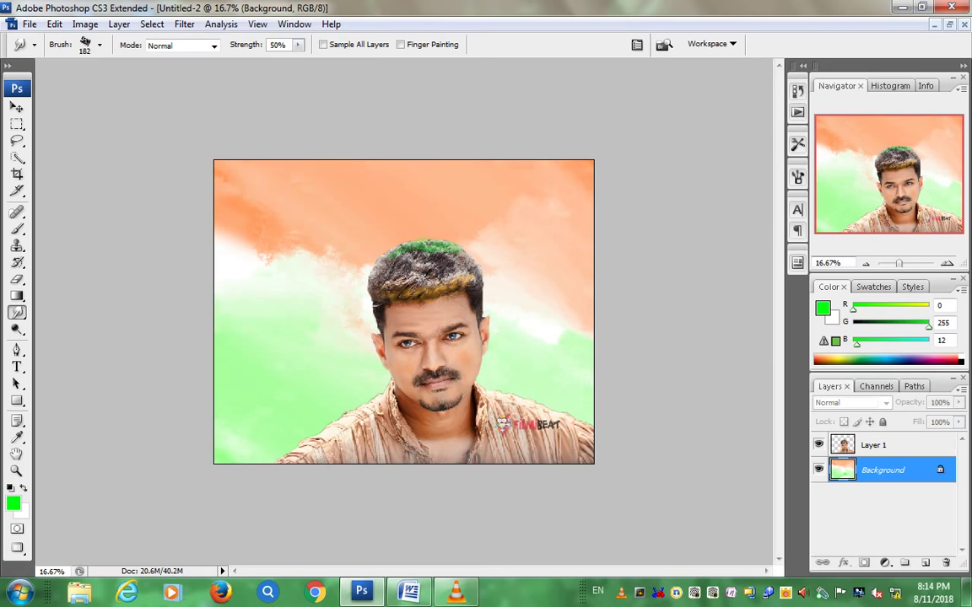
Step: Set up a soft white Brush at 193 px diameter
{"action": "left_click", "coordinate": [16, 228]}
{"action": "left_click", "coordinate": [17, 437]}
{"action": "left_click", "coordinate": [13, 504]}
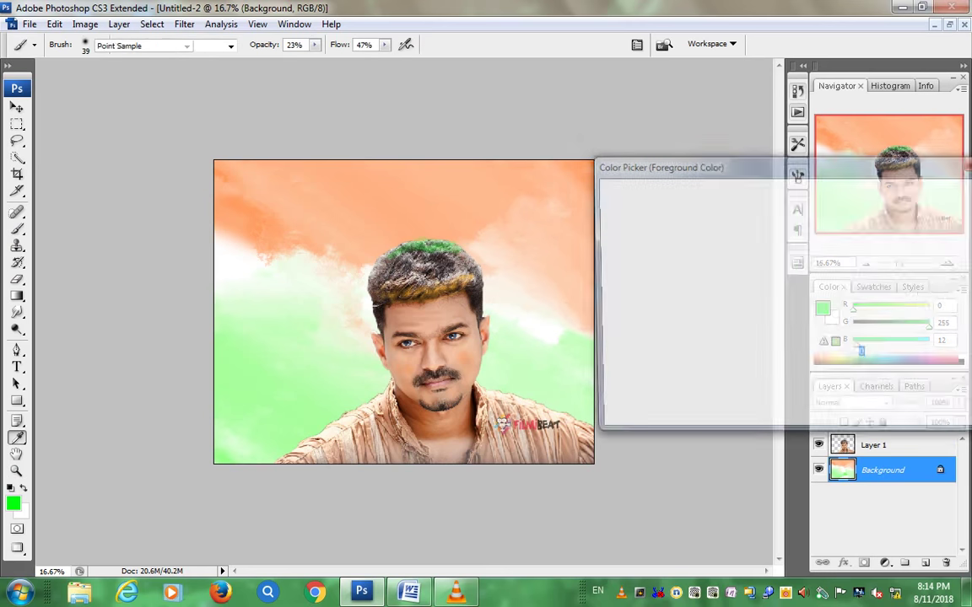
{"action": "left_click", "coordinate": [603, 203]}
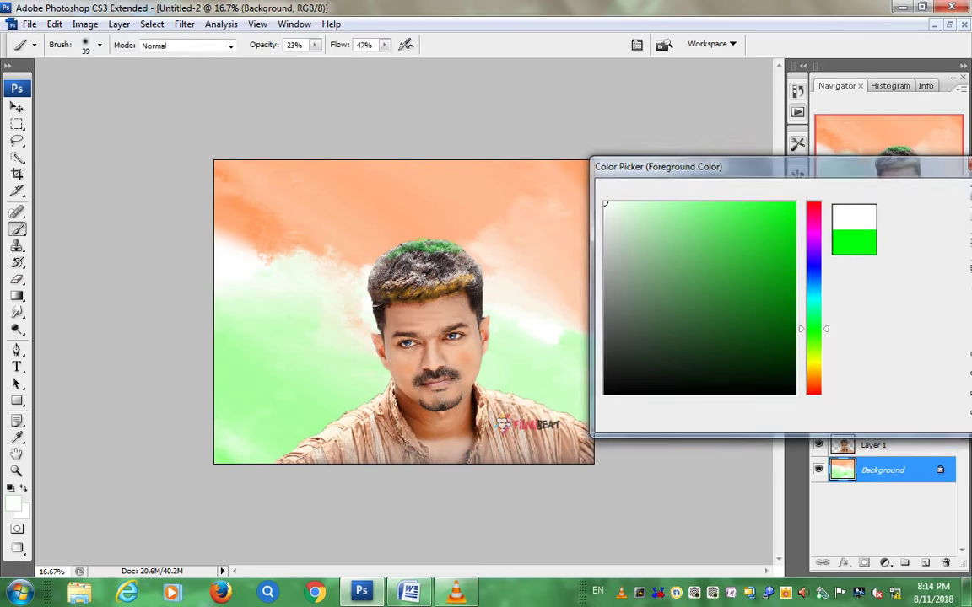
{"action": "key", "text": "Return"}
{"action": "right_click", "coordinate": [516, 300]}
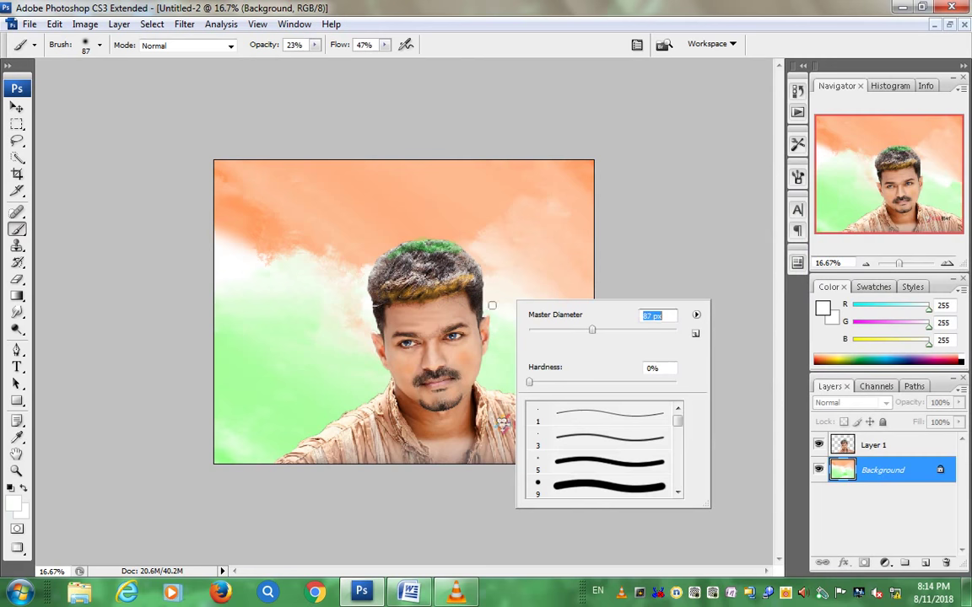
{"action": "type", "text": "87"}
{"action": "key", "text": "Return"}
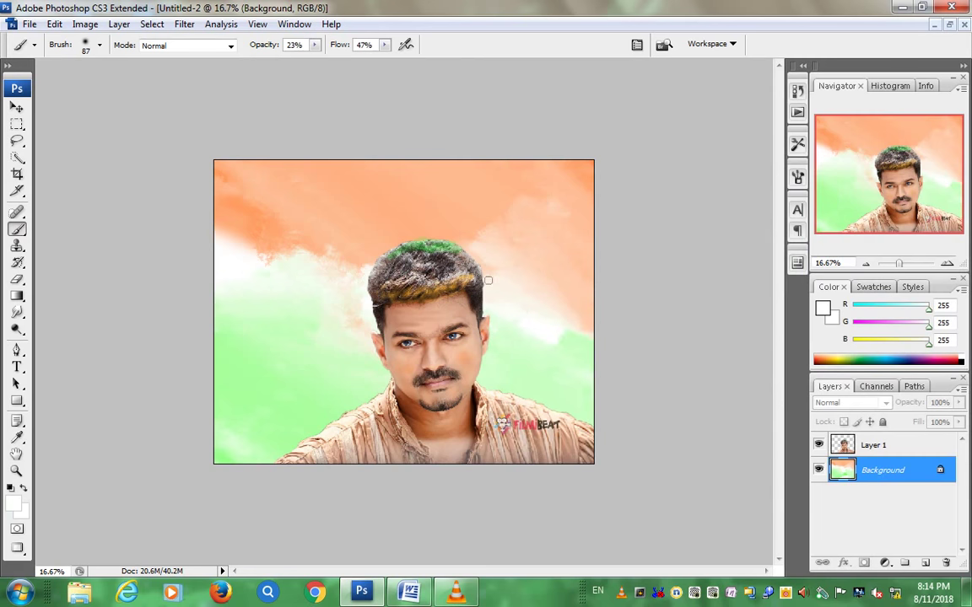
{"action": "right_click", "coordinate": [488, 280]}
{"action": "left_click_drag", "start_coordinate": [584, 310], "coordinate": [627, 310]}
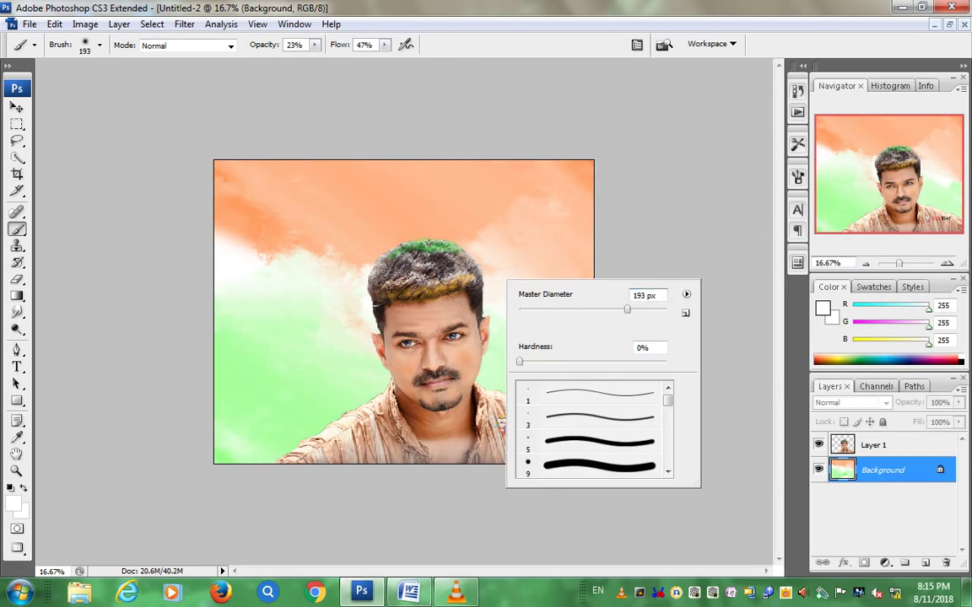
{"action": "key", "text": "Return"}
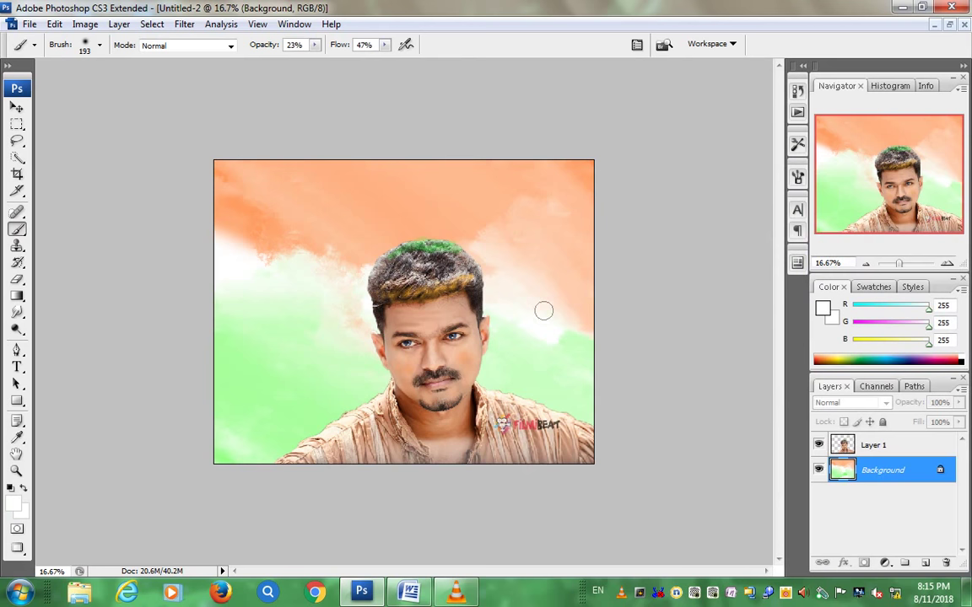
Step: At 82% opacity, paint white on both sides of the face, then zoom to 33.33%
{"action": "left_click", "coordinate": [315, 44]}
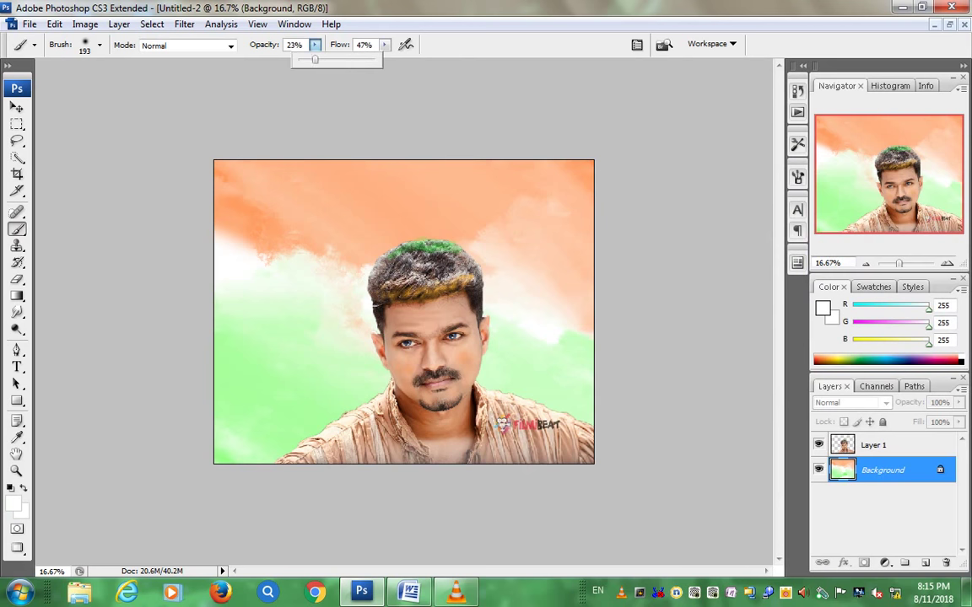
{"action": "left_click_drag", "start_coordinate": [283, 53], "coordinate": [325, 53]}
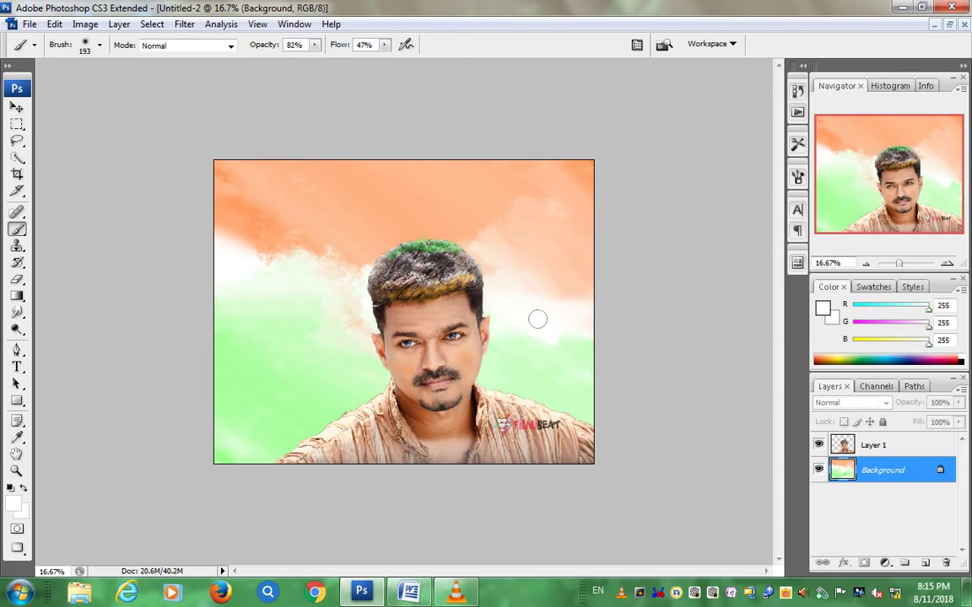
{"action": "left_click_drag", "start_coordinate": [495, 324], "coordinate": [530, 335]}
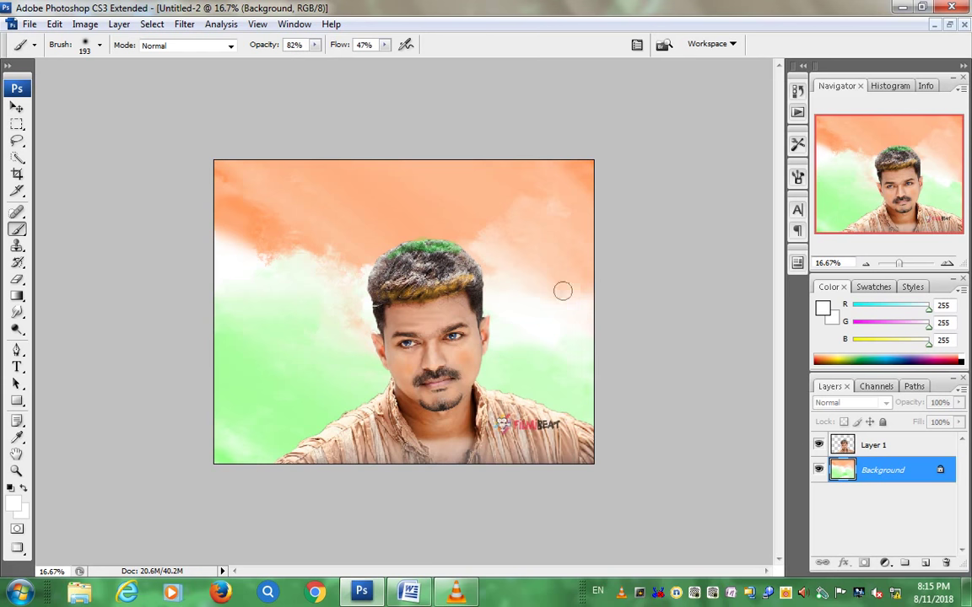
{"action": "mouse_move", "coordinate": [280, 314]}
{"action": "left_mouse_down"}
{"action": "mouse_move", "coordinate": [262, 285]}
{"action": "mouse_move", "coordinate": [225, 301]}
{"action": "mouse_move", "coordinate": [301, 324]}
{"action": "left_mouse_up"}
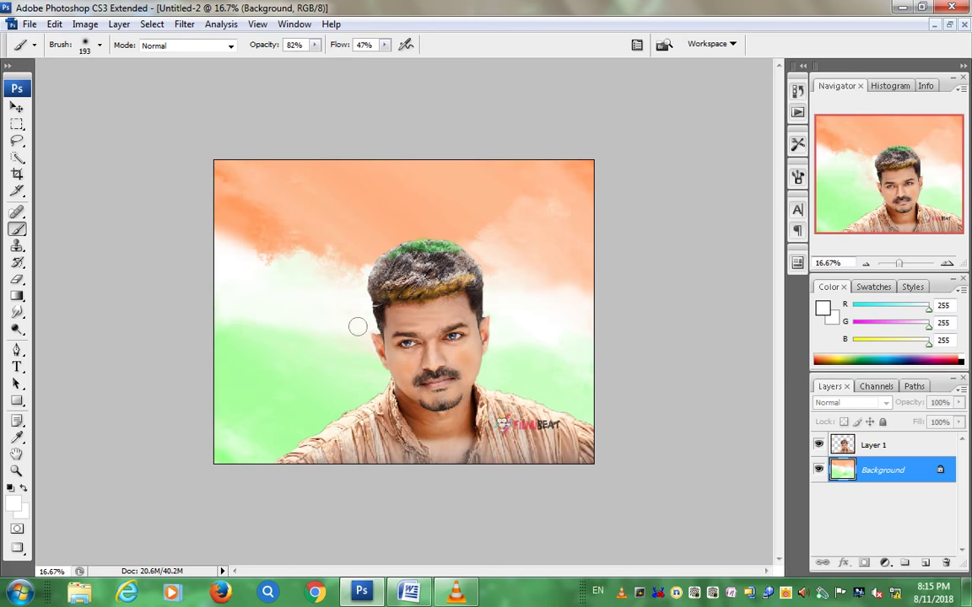
{"action": "key", "text": "ctrl+plus"}
{"action": "key", "text": "ctrl+plus"}
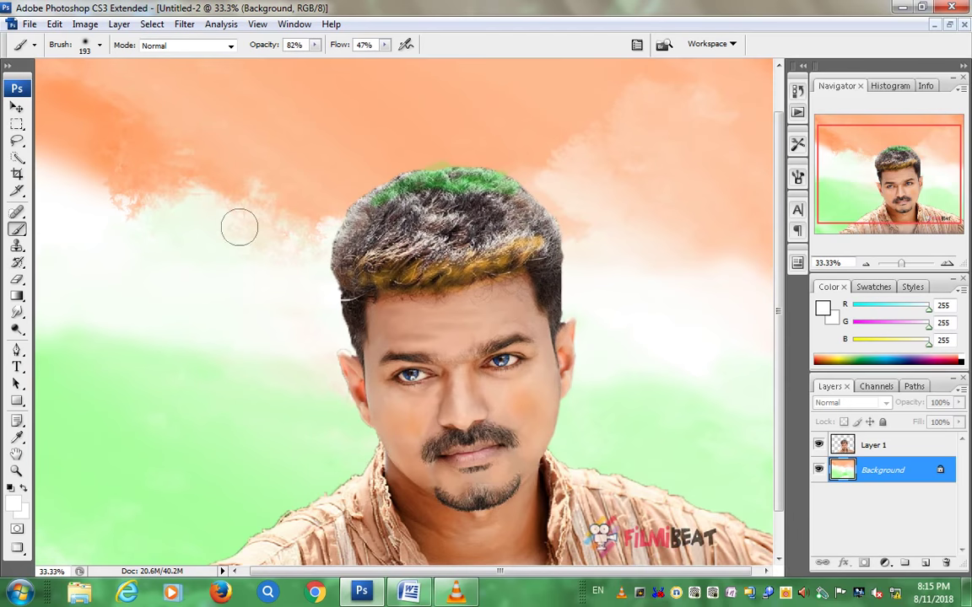
Step: Lower brush opacity to 27% and set the foreground colour to orange ff8a00
{"action": "left_click", "coordinate": [315, 45]}
{"action": "left_click_drag", "start_coordinate": [297, 59], "coordinate": [272, 59]}
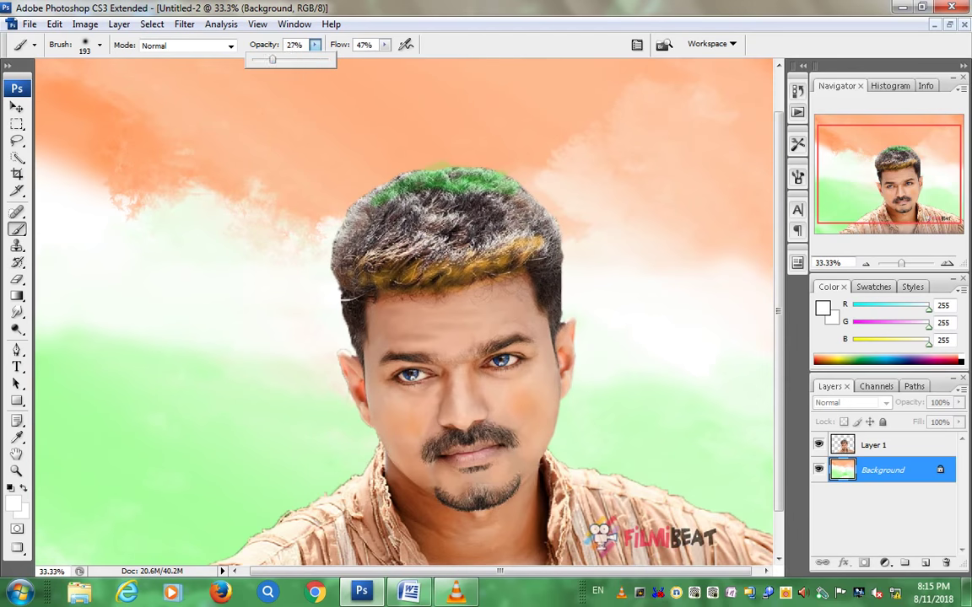
{"action": "left_click", "coordinate": [13, 504]}
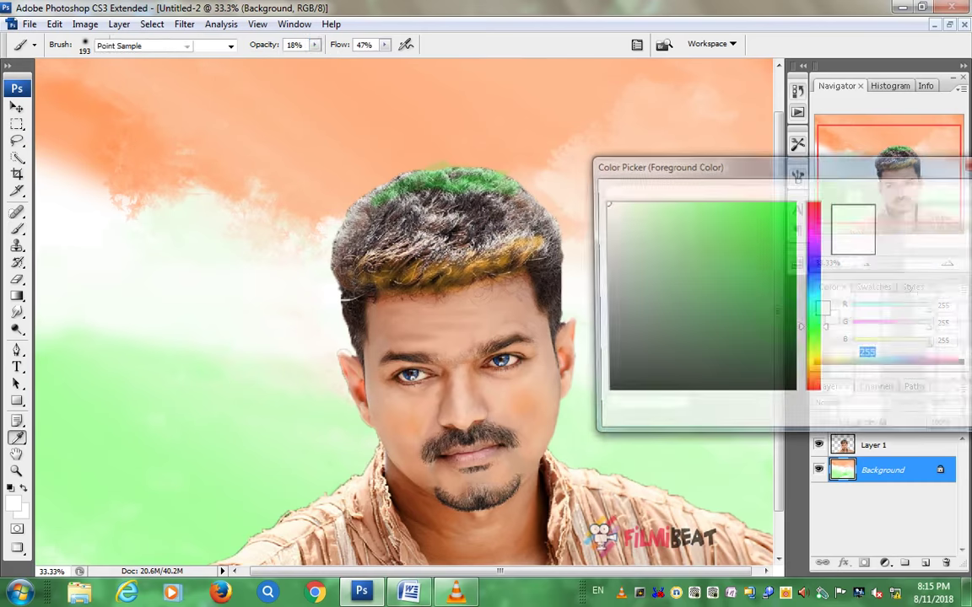
{"action": "left_click_drag", "start_coordinate": [814, 329], "coordinate": [814, 369]}
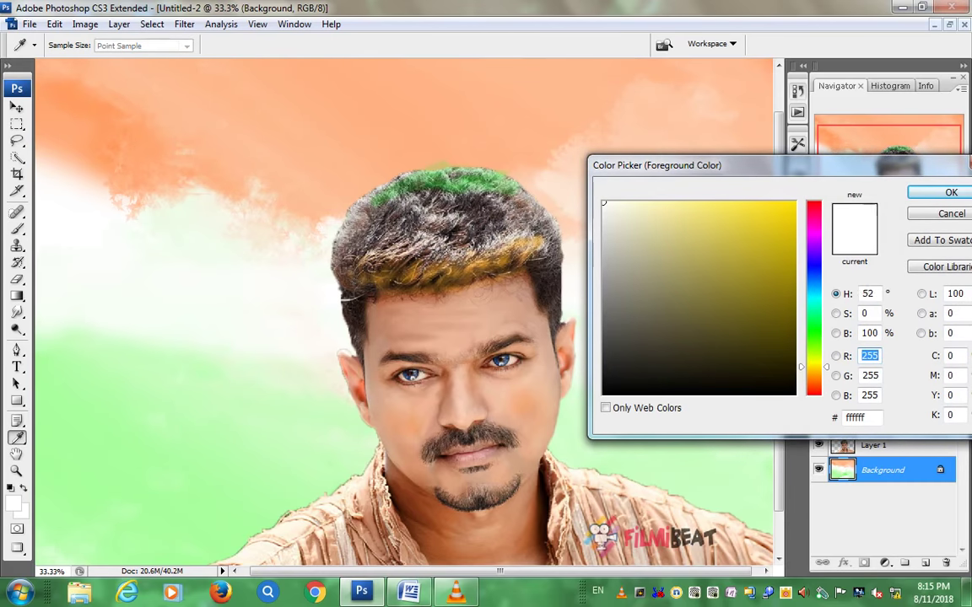
{"action": "left_click", "coordinate": [780, 202]}
{"action": "left_click_drag", "start_coordinate": [780, 202], "coordinate": [794, 203]}
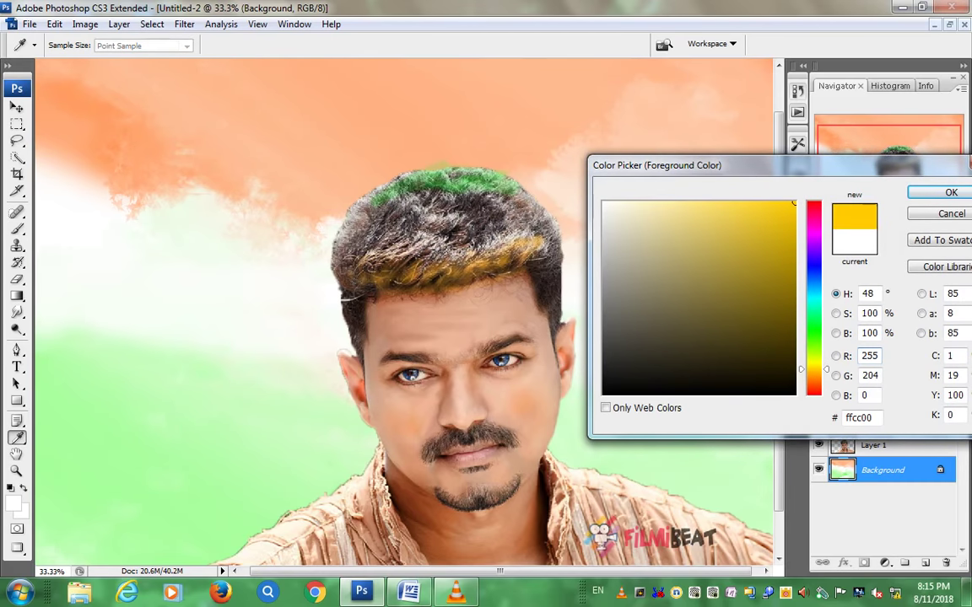
{"action": "left_click_drag", "start_coordinate": [814, 368], "coordinate": [814, 376]}
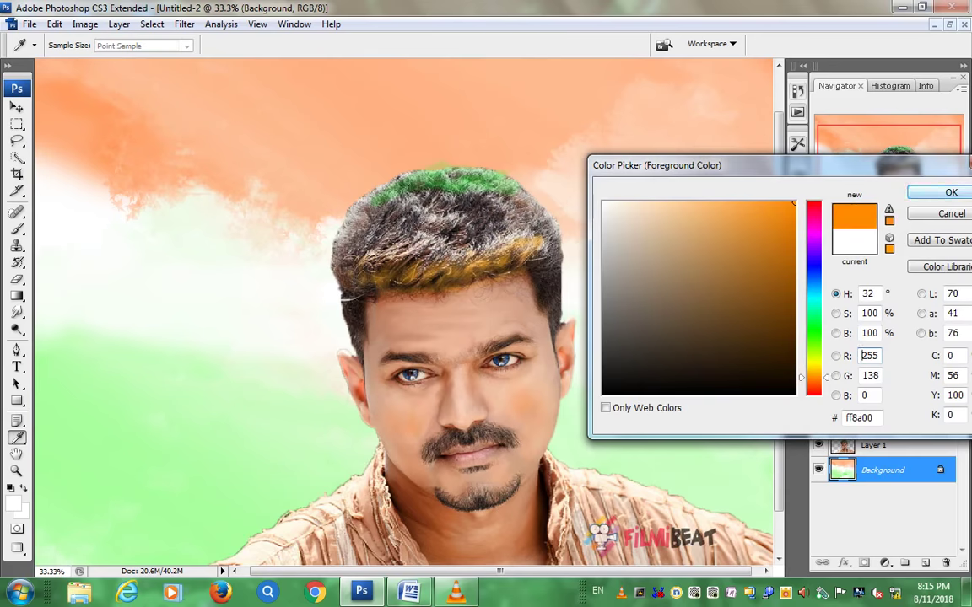
{"action": "key", "text": "Return"}
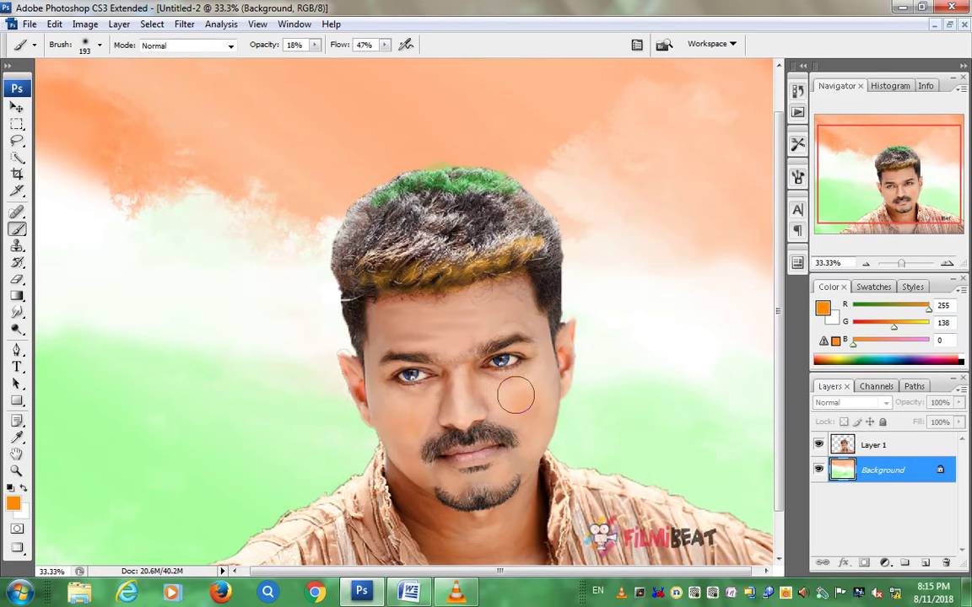
Step: Drop brush opacity to 11% and select Layer 1
{"action": "left_click", "coordinate": [315, 45]}
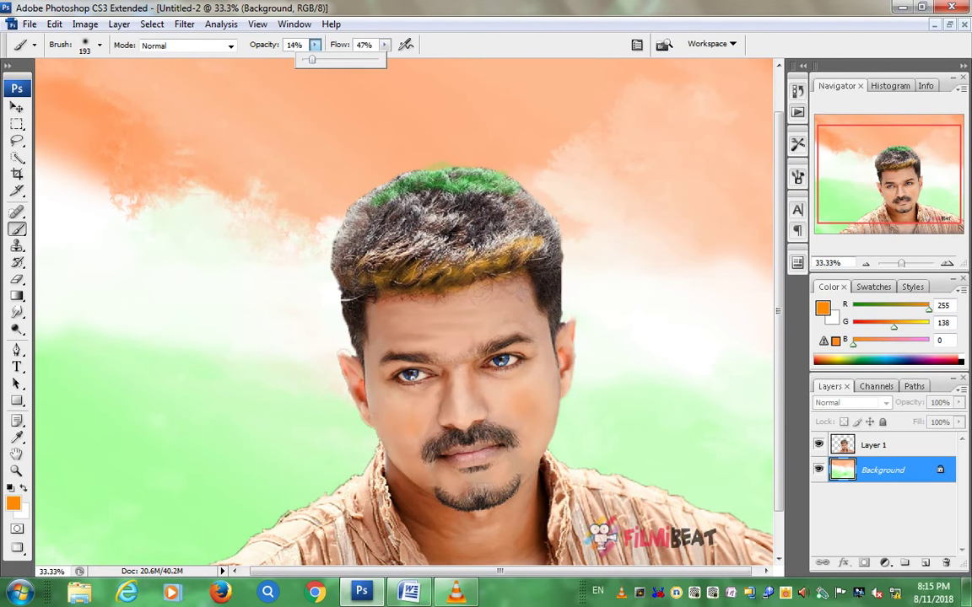
{"action": "left_click_drag", "start_coordinate": [312, 59], "coordinate": [309, 59]}
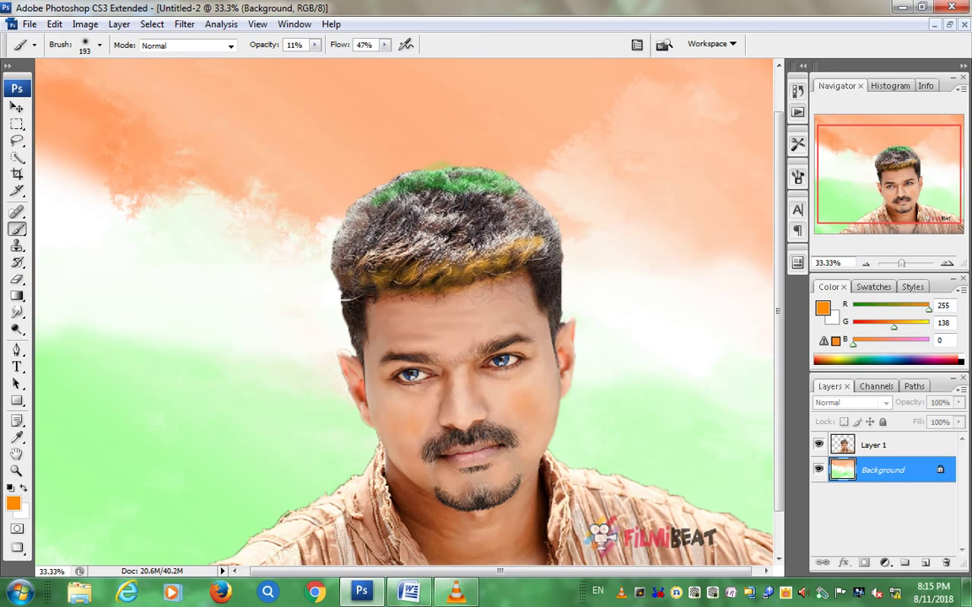
{"action": "left_click", "coordinate": [873, 445]}
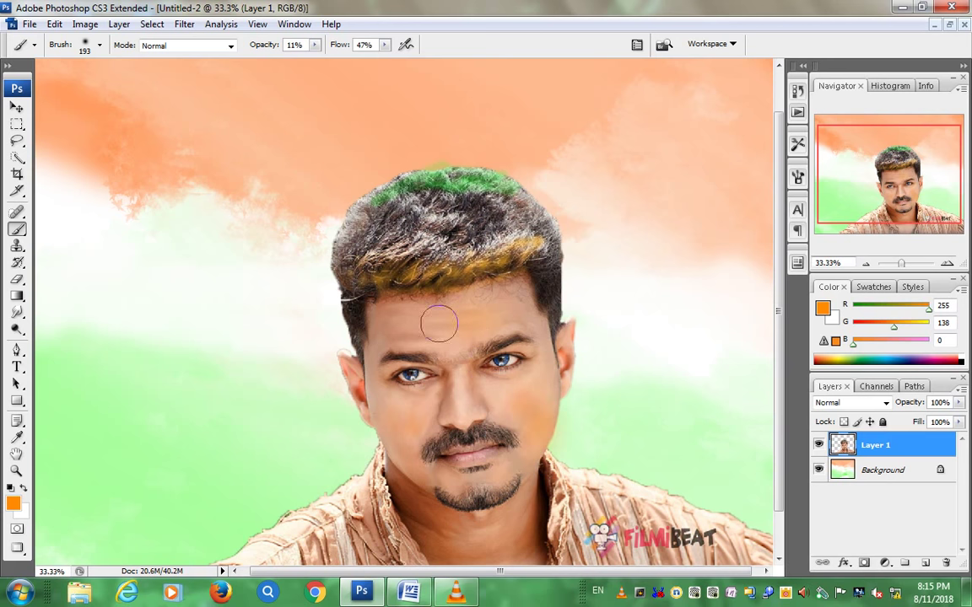
Step: Set the brush to 36 px, zoom out to 16.67%, and open VLC's taskbar options
{"action": "right_click", "coordinate": [396, 334]}
{"action": "type", "text": "20"}
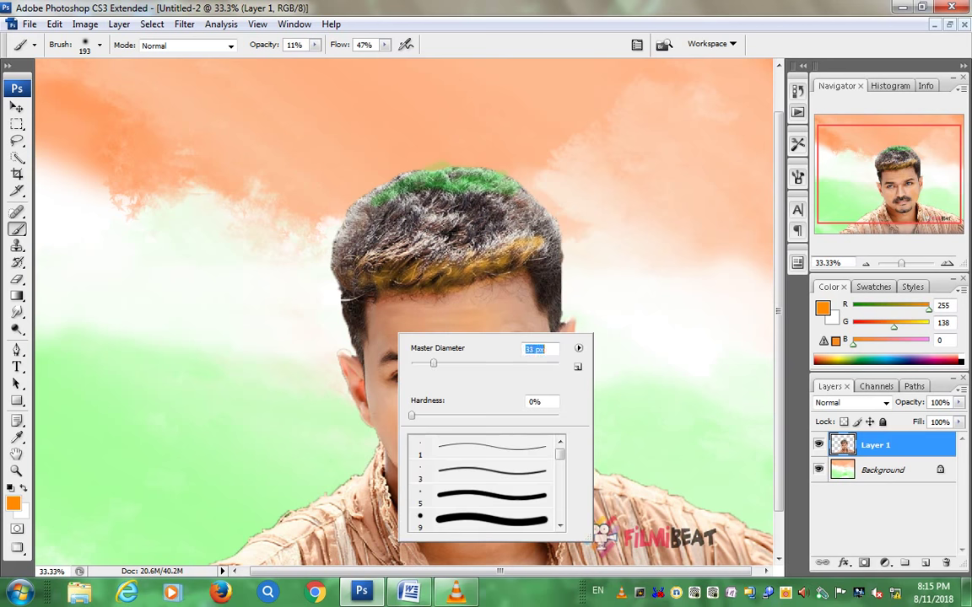
{"action": "key", "text": "Return"}
{"action": "key", "text": "Return"}
{"action": "right_click", "coordinate": [393, 326]}
{"action": "type", "text": "36"}
{"action": "key", "text": "Return"}
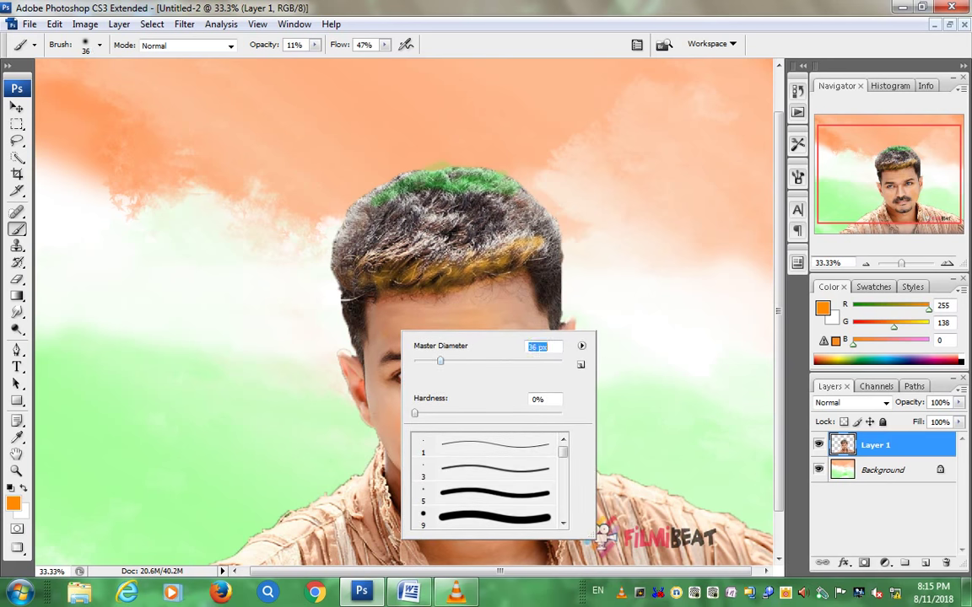
{"action": "key", "text": "Return"}
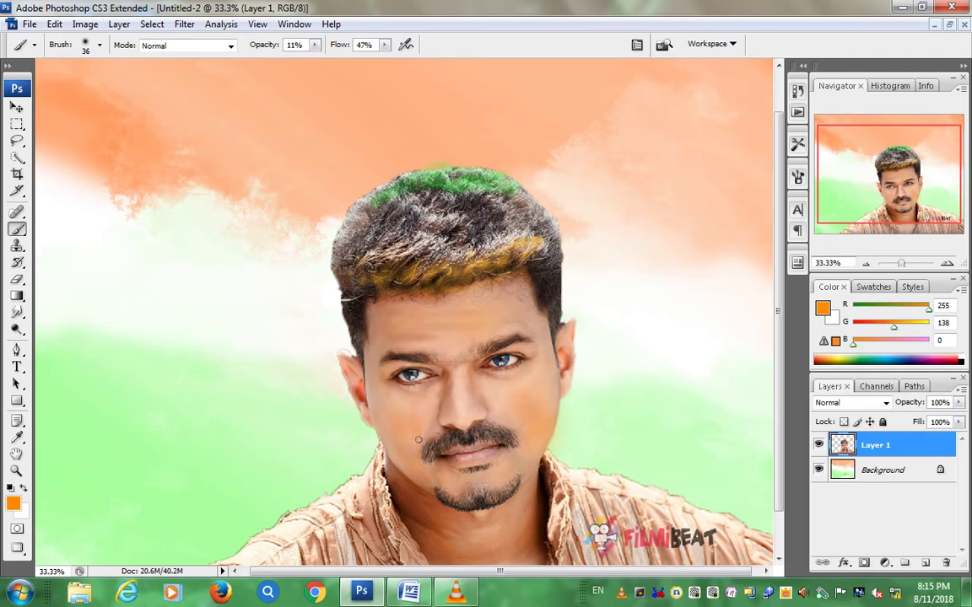
{"action": "key", "text": "ctrl+minus"}
{"action": "key", "text": "ctrl+minus"}
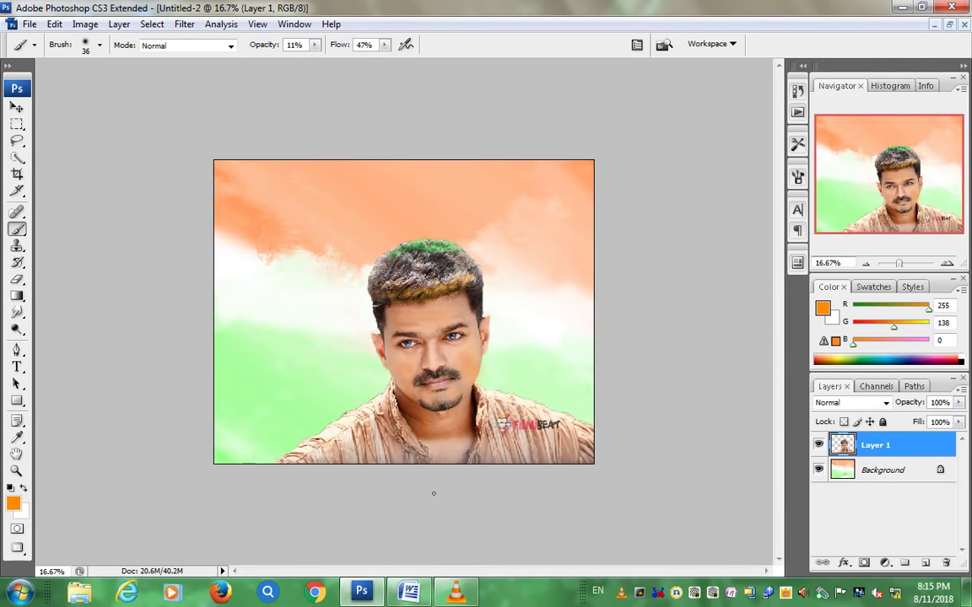
{"action": "right_click", "coordinate": [456, 593]}
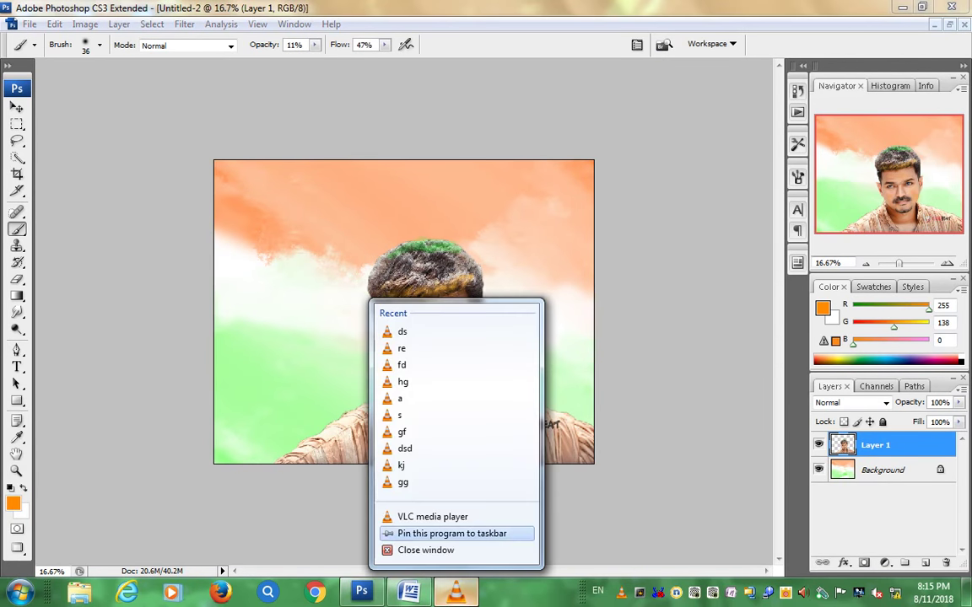